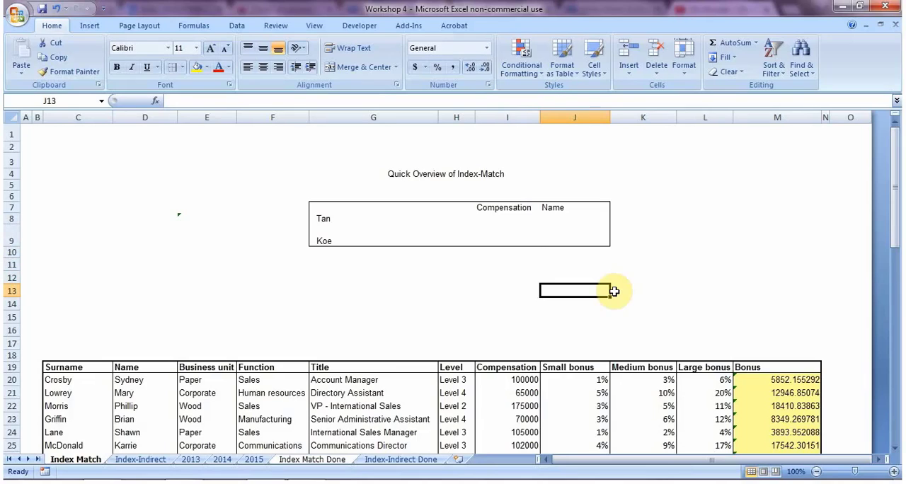
Step: Look at the Index-Indirect sheet and return to the Index Match sheet
left_click(150, 460)
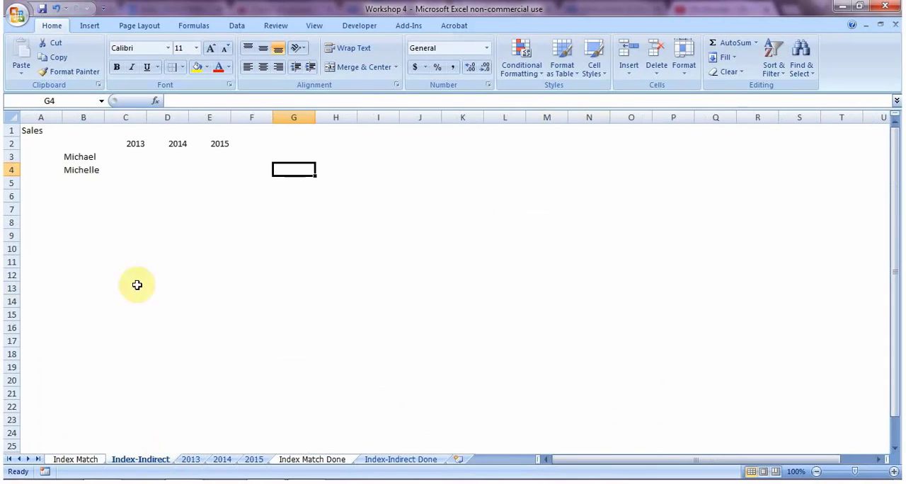
left_click(88, 462)
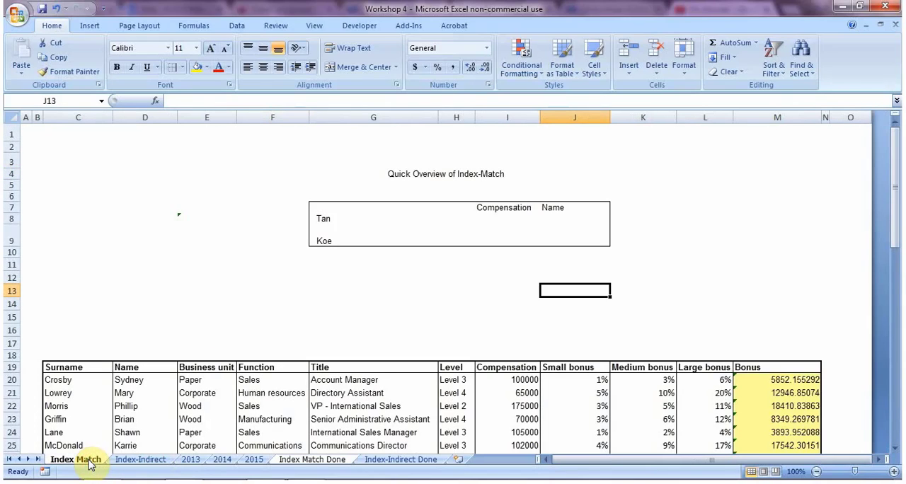
Step: Start a VLOOKUP formula in cell I13 with G9 as the lookup value
key("Left")
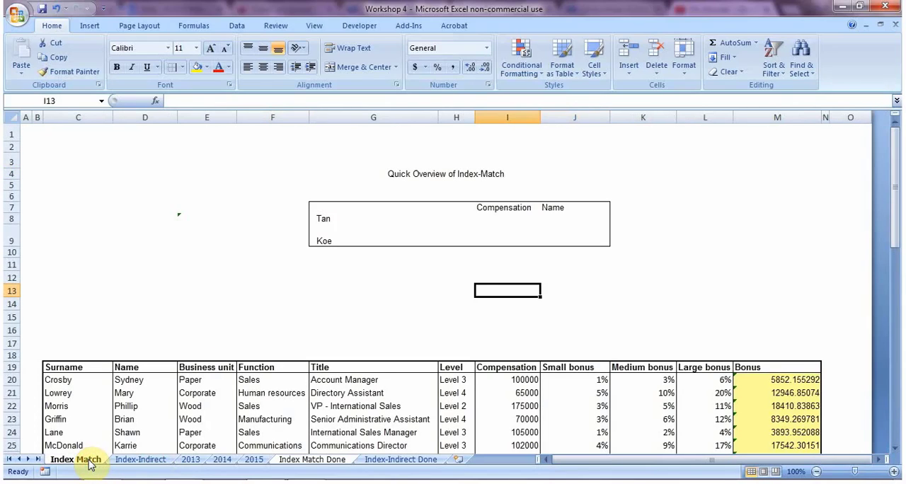
type("=vloo")
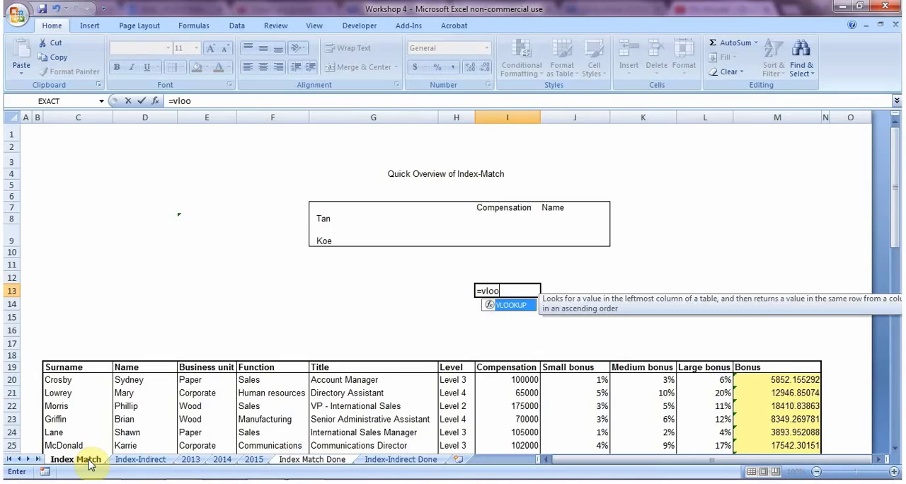
type("kup(")
key("Up")
key("Left")
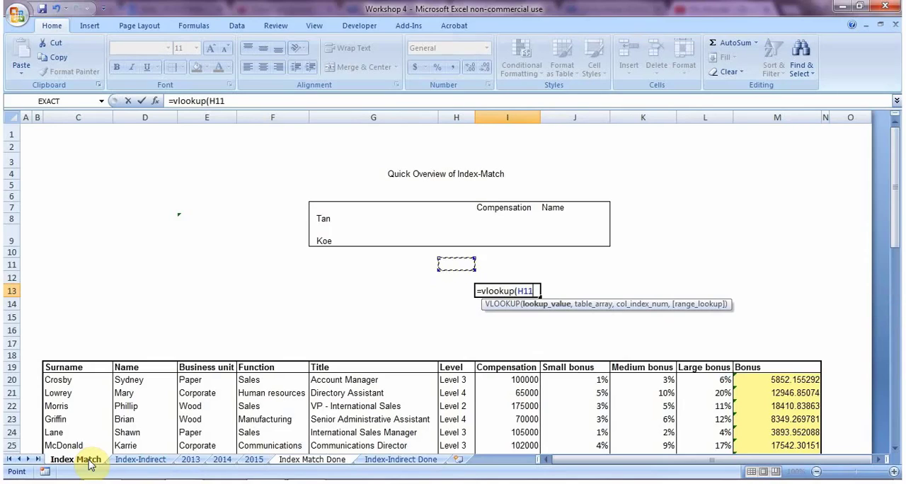
key("Up")
key("Up")
key("Up")
key("Left")
key("Left")
key("Right")
type(",")
Step: Complete the VLOOKUP in I13 with table range C19:M68 and column index 5
key("Down")
key("Left")
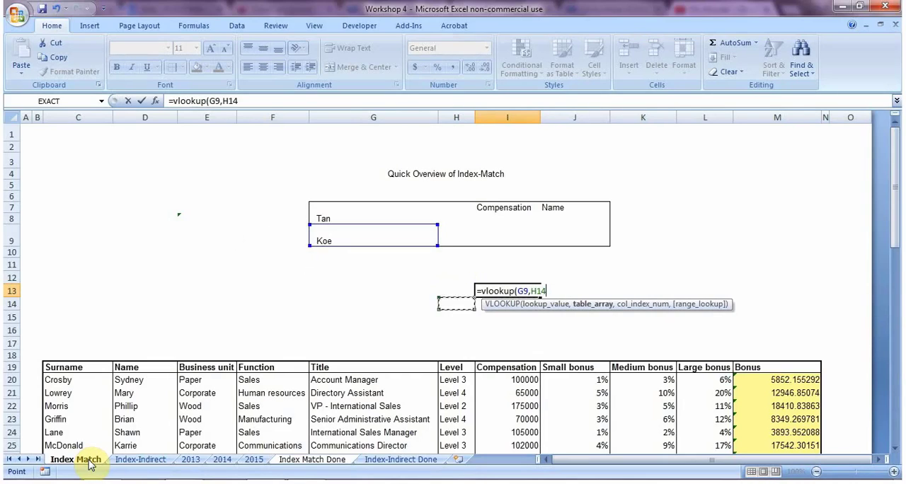
key("Down")
key("Left")
key("Down")
key("Left")
key("Left")
key("Down")
key("Left")
key("Down")
key("Left")
key("Down")
key("ctrl+shift+Right")
key("ctrl+shift+Down")
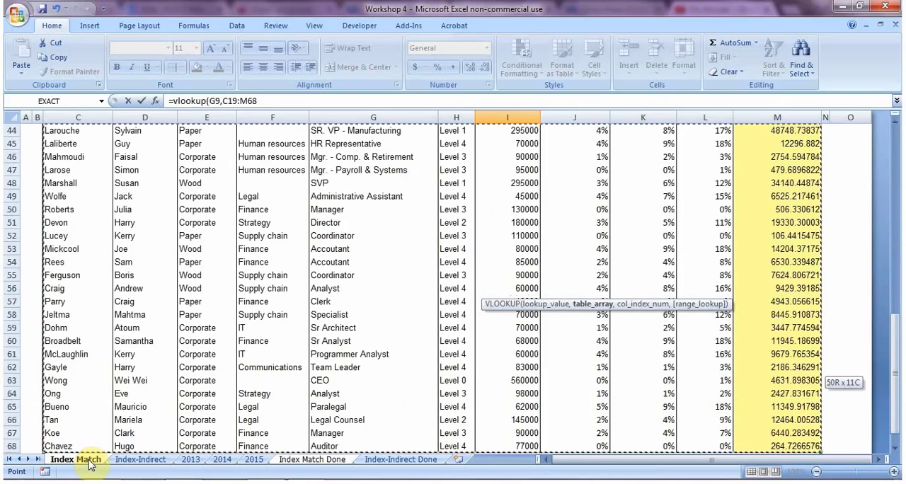
type(",5")
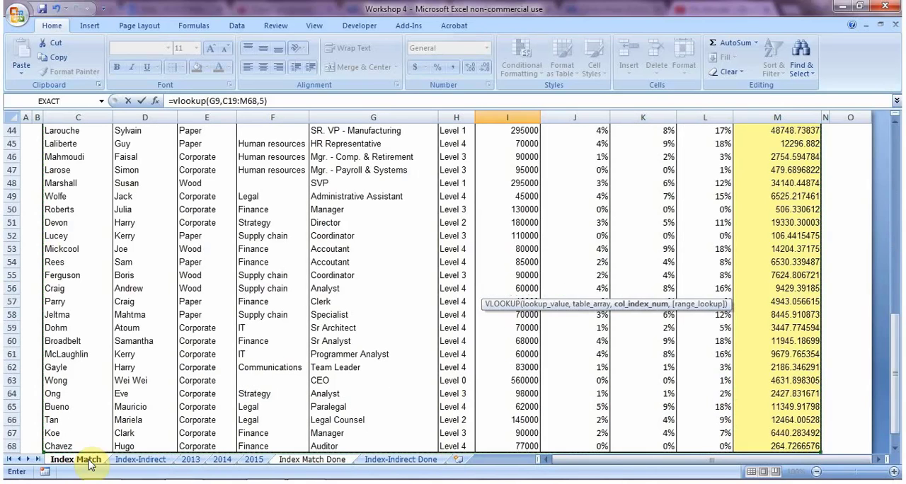
key("Return")
key("Up")
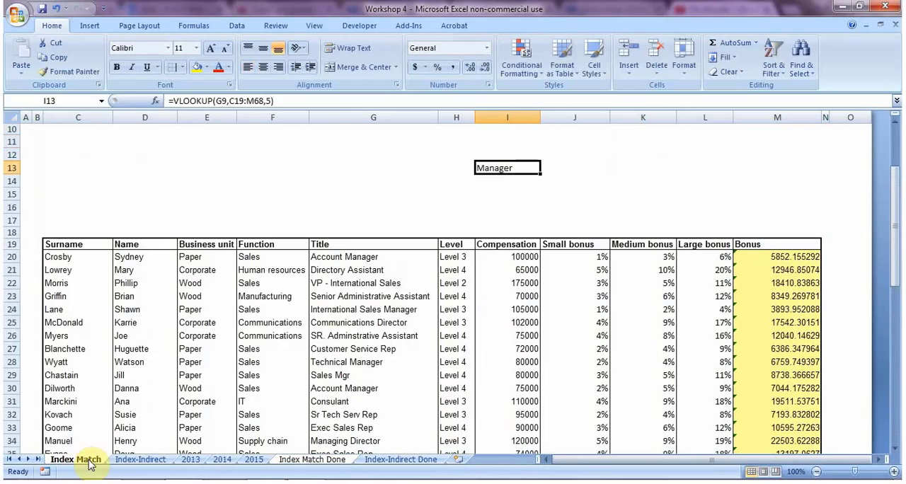
Step: Set the column index of the VLOOKUP formula in I13 to 6
key("F2")
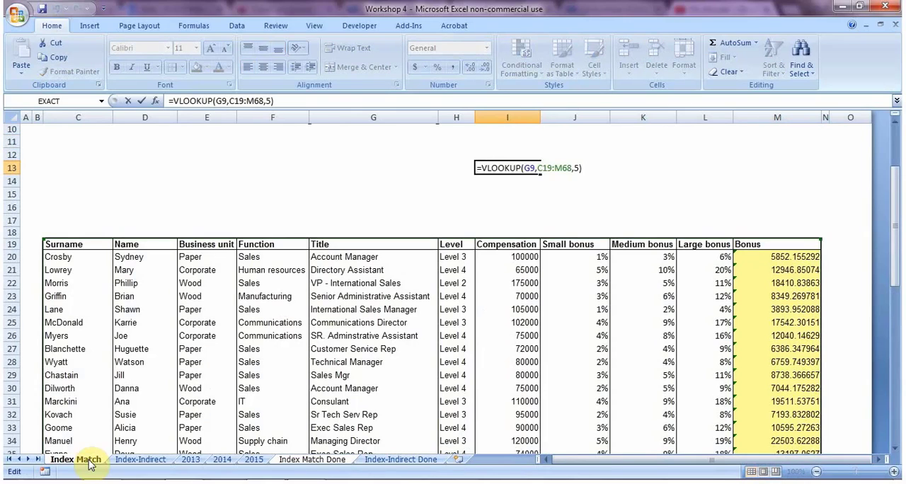
key("Left")
key("Left")
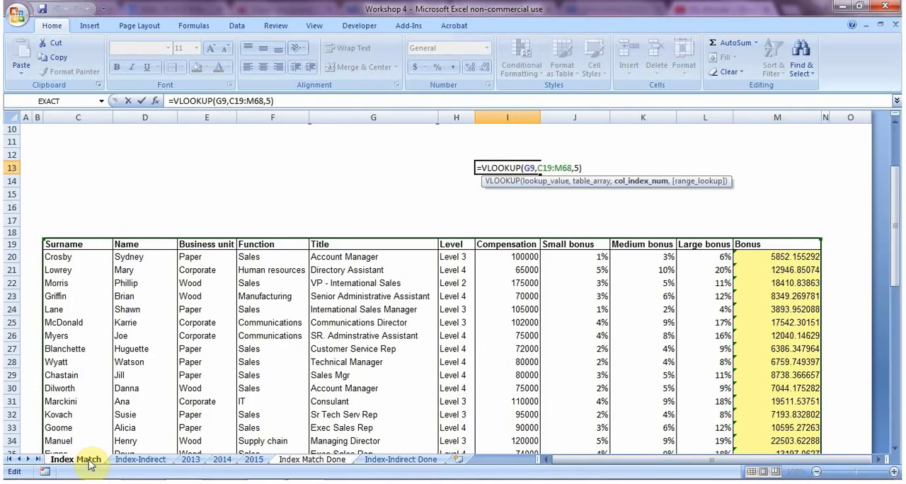
key("Delete")
type("6")
key("Return")
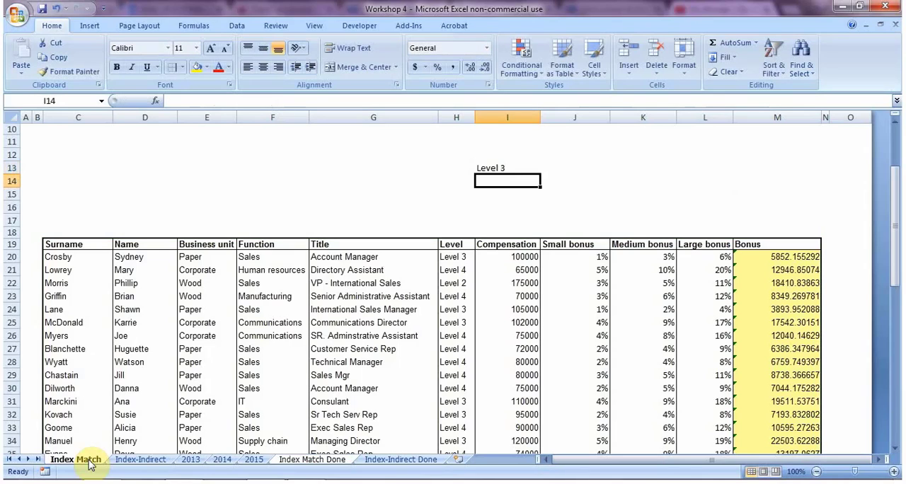
Step: Set the column index of the VLOOKUP formula in I13 to 7
key("Up")
key("F2")
type("7")
key("Return")
Step: Clear the VLOOKUP formula from cell I13
key("Up")
key("Up")
key("Up")
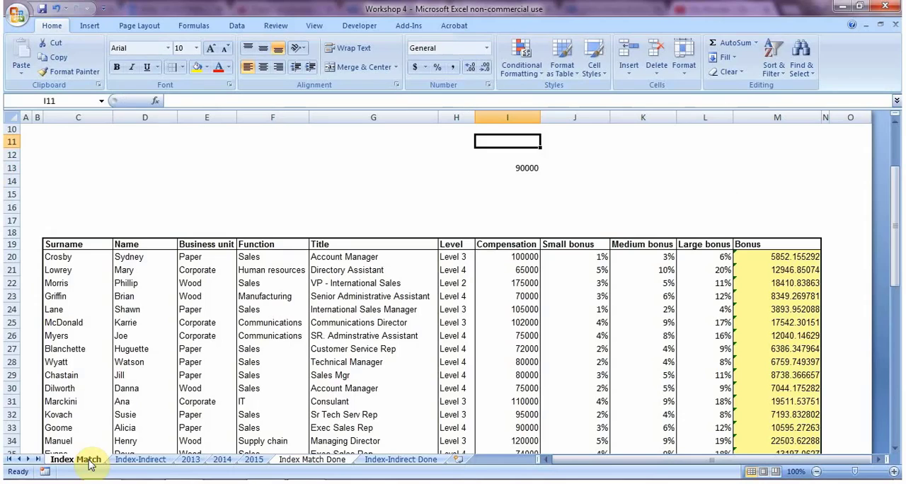
key("Up")
key("Up")
key("Up")
key("Up")
key("Up")
key("Up")
key("Up")
key("Up")
key("Down")
key("Down")
key("Down")
key("Down")
key("Down")
key("Down")
key("Down")
key("Down")
key("Down")
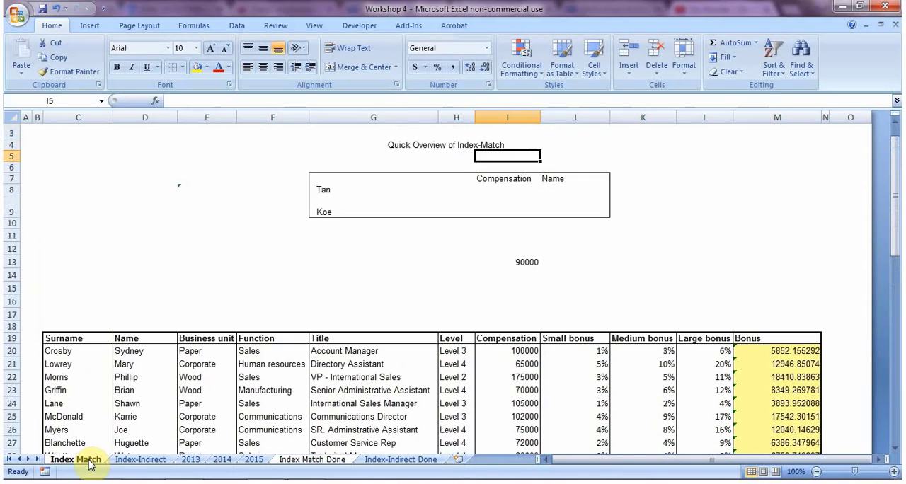
key("Down")
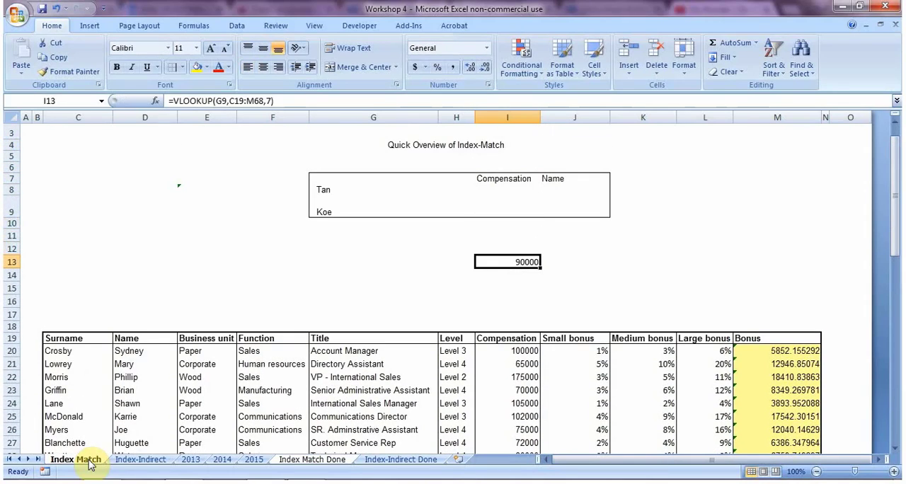
key("Delete")
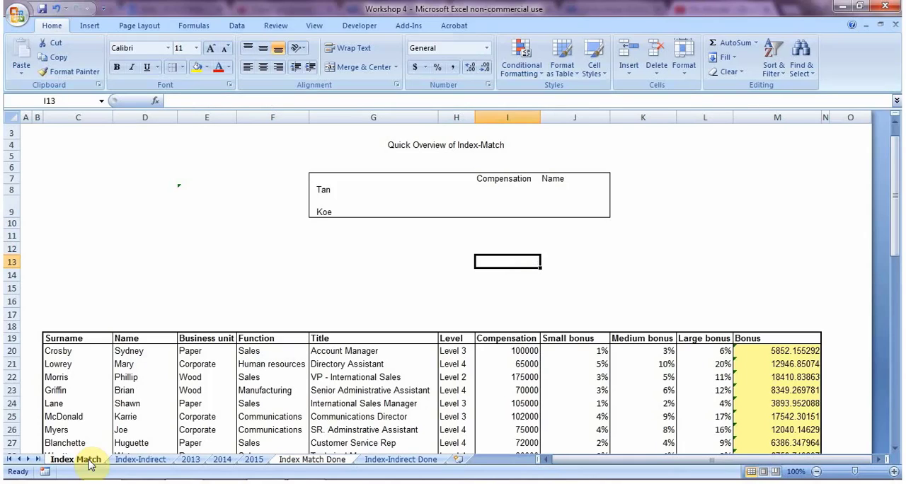
Step: Start an INDEX formula in cell I13 with the array G19:J24, from the Title header through the Small bonus column
type("=index")
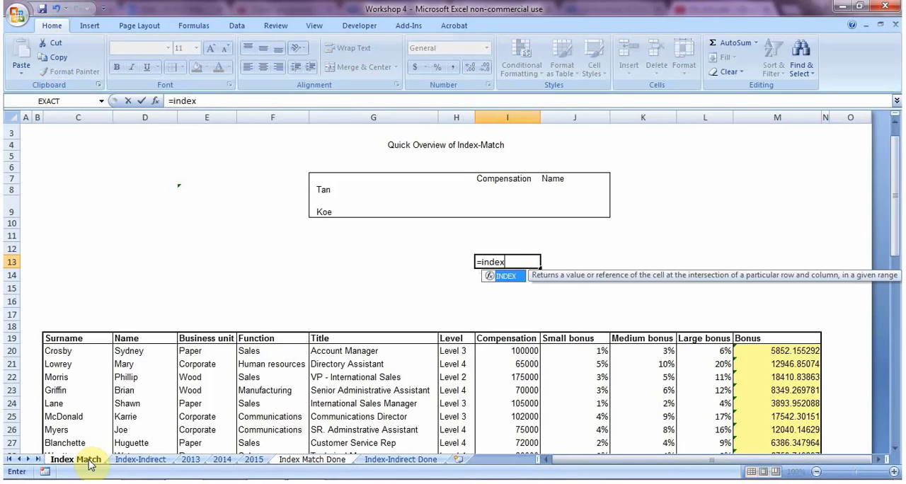
type("(")
key("Down")
key("Down")
key("Down")
key("Down")
key("Left")
key("Left")
key("Down")
key("Down")
key("Down")
key("Left")
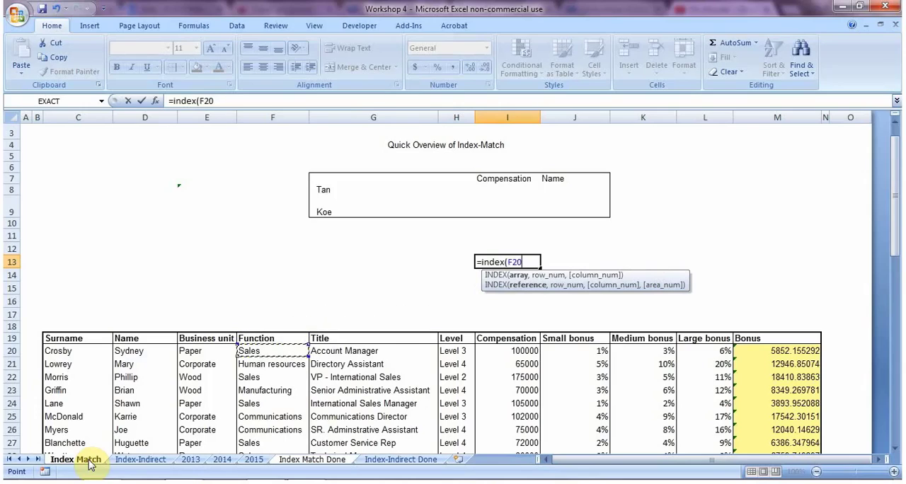
key("Right")
key("Up")
key("shift+Down")
key("shift+Right")
key("shift+Down")
key("shift+Right")
key("shift+Down")
key("shift+Right")
key("shift+Down")
key("shift+Down")
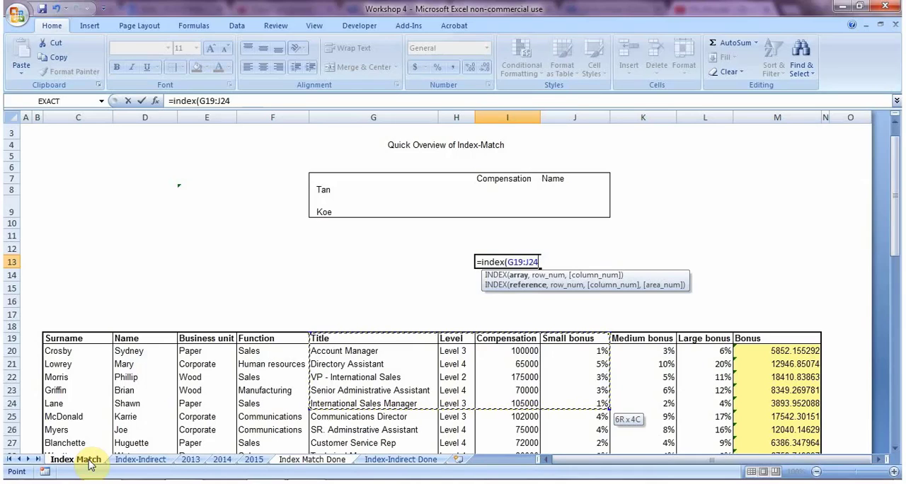
Step: Complete the INDEX formula in I13 with row number 2 and column number 2
type(",2,2")
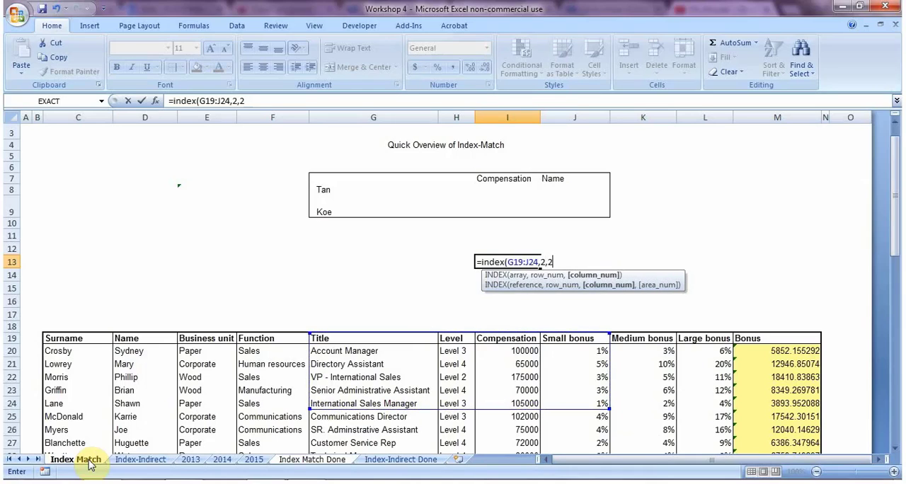
type(")")
key("Return")
key("Up")
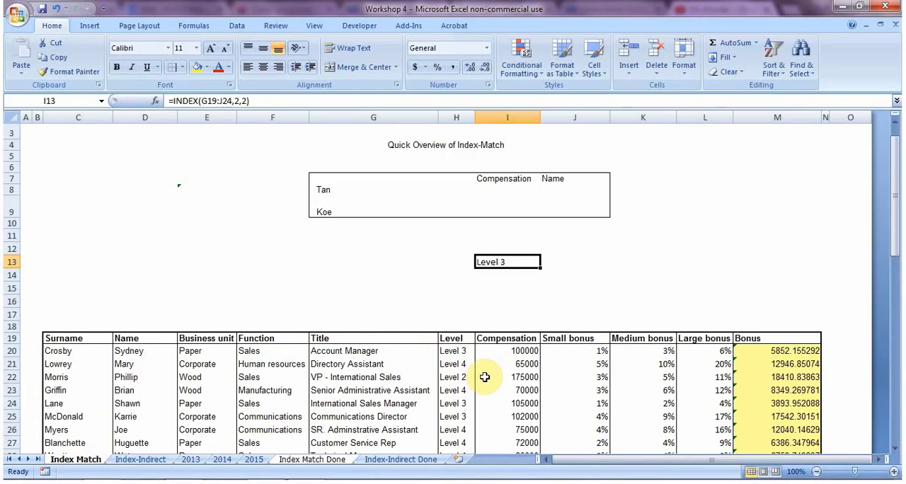
Step: Set the column number of the INDEX formula in I13 to 5
key("F2")
key("Left")
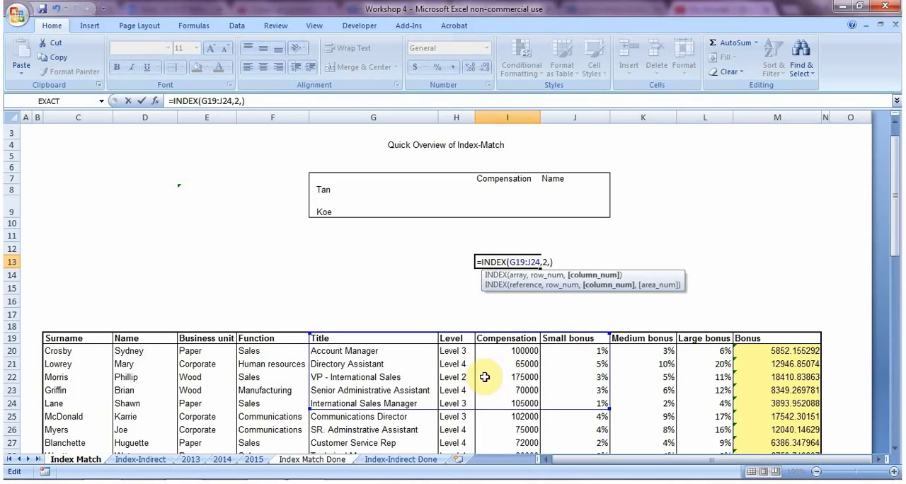
type("5")
key("Return")
key("Up")
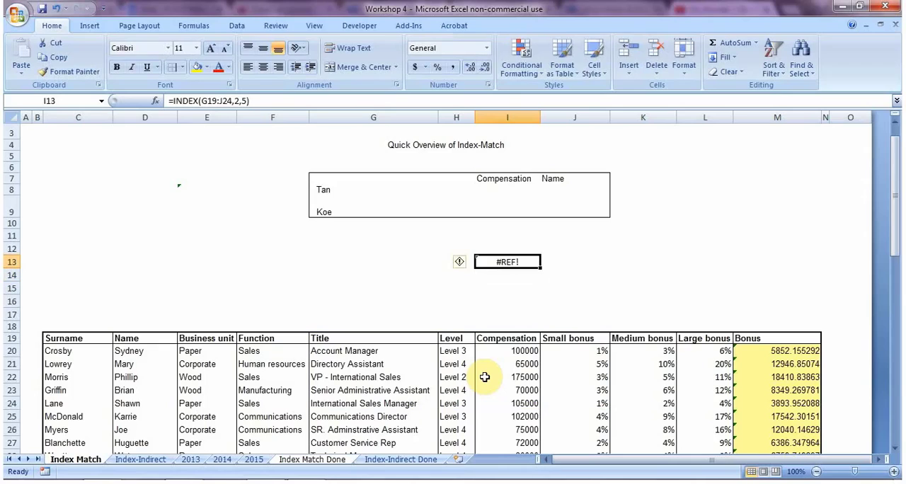
Step: Set the column number of the INDEX formula in I13 to 4
key("F2")
key("Left")
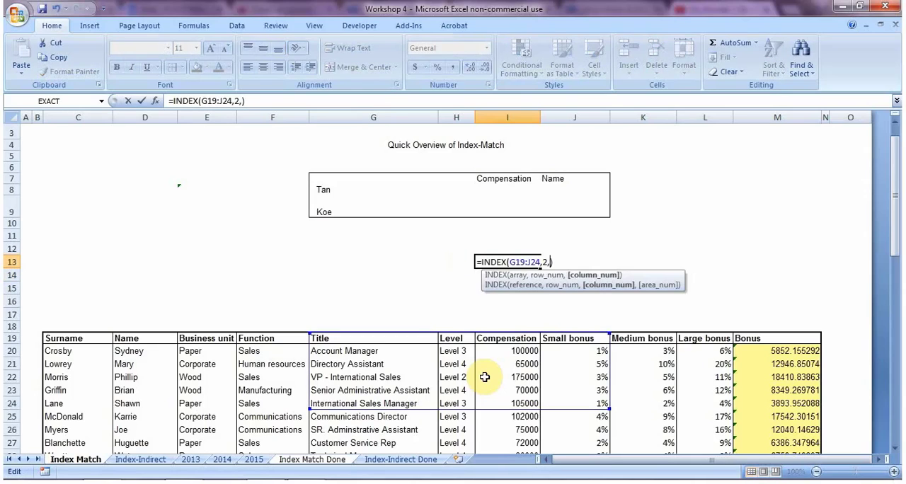
key("BackSpace")
type("4")
key("Return")
key("Up")
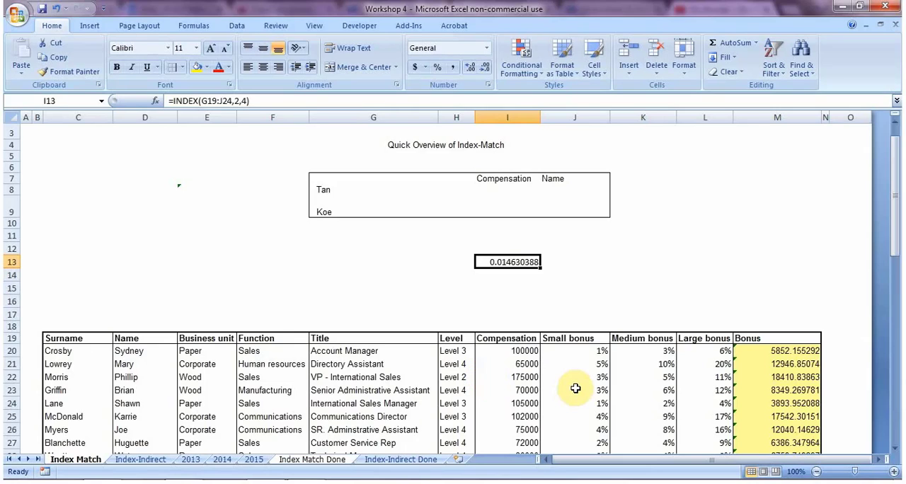
Step: Set the column number of the INDEX formula in I13 to 1
key("F2")
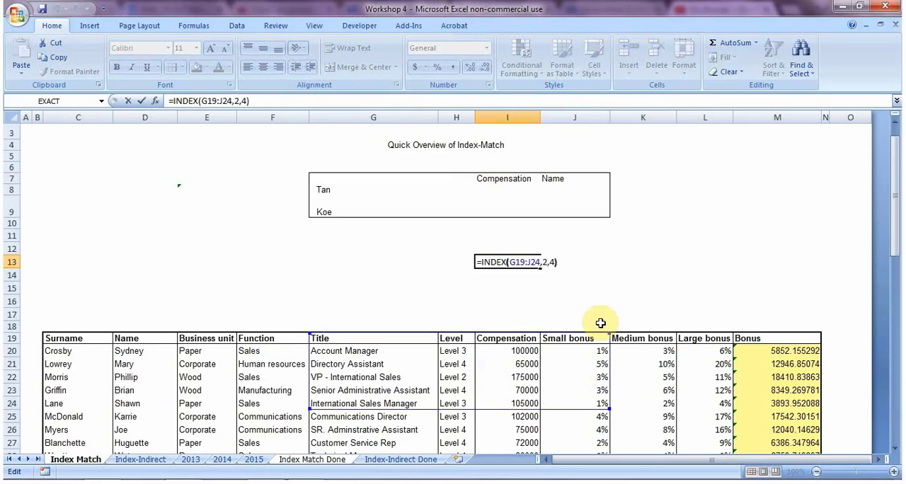
key("BackSpace")
type("1")
key("Return")
key("Up")
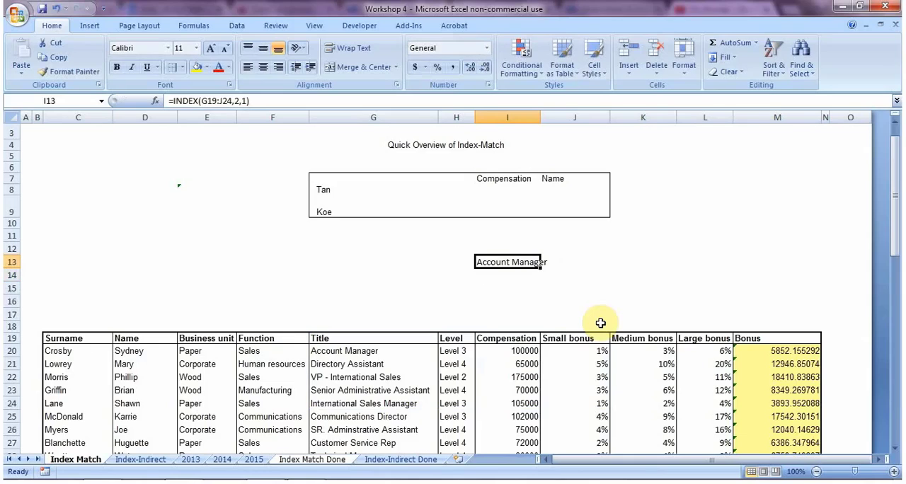
Step: Set the row number of the INDEX formula in I13 to 3
key("F2")
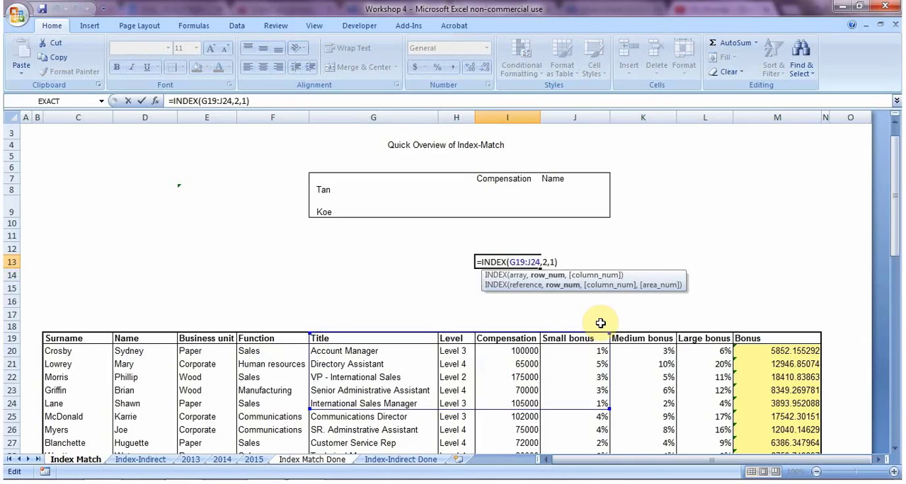
type("3")
key("Return")
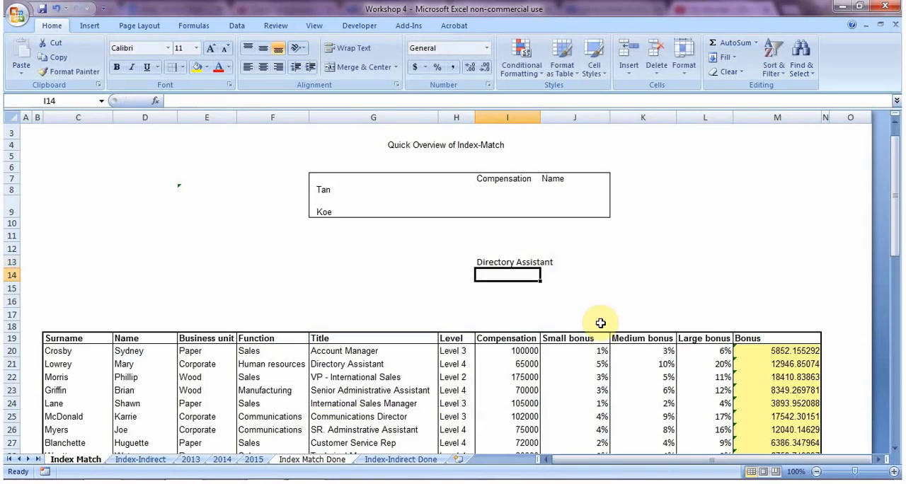
key("Up")
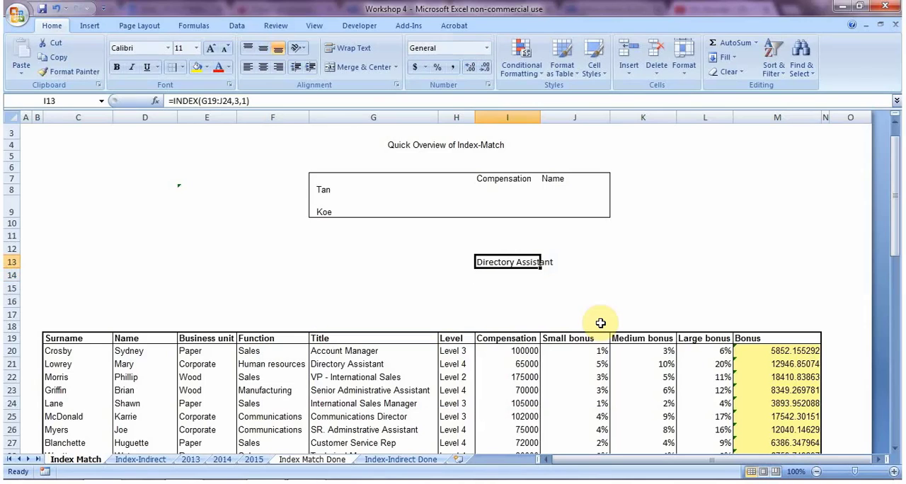
Step: Set the row number of the INDEX formula in I13 to 4
key("F2")
key("Left")
key("Left")
key("Left")
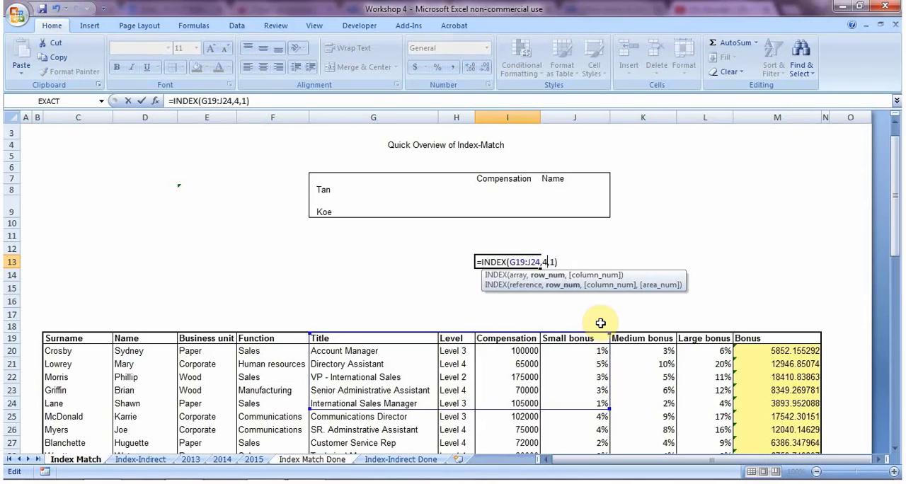
key("Return")
key("Down")
key("Down")
key("Up")
key("Up")
key("Up")
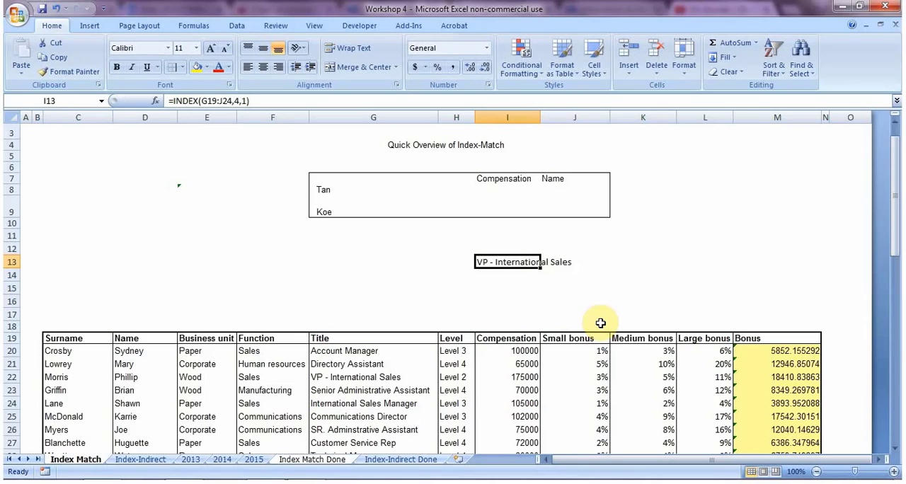
Step: Start a MATCH formula in I13 that uses cell I7 as the lookup value
type("=match(")
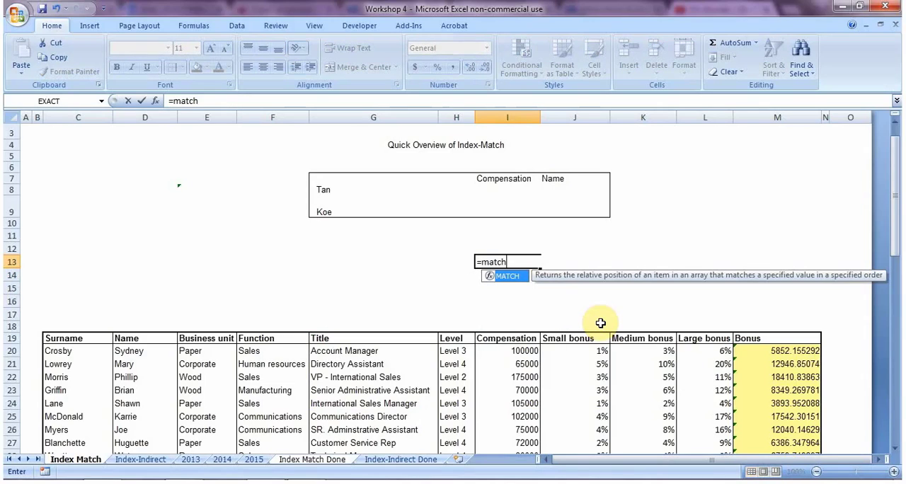
key("Down")
key("Down")
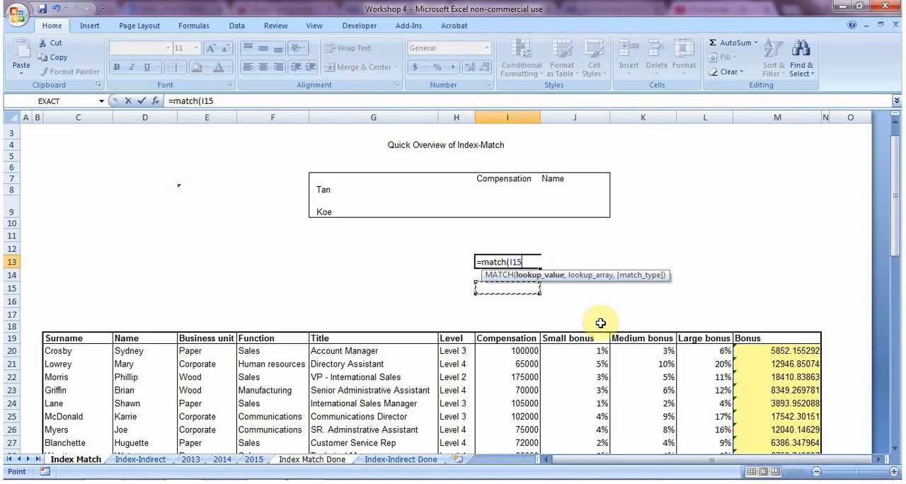
key("Up")
key("Up")
key("Up")
key("Up")
key("Up")
key("Up")
key("Up")
key("Up")
type(",")
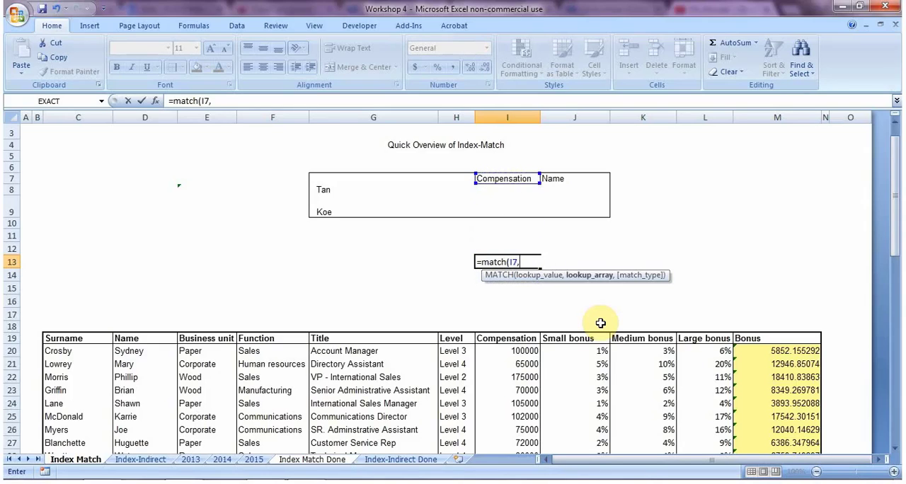
Step: Complete the MATCH formula in I13 with the header row C19:M19 as lookup array and 0 for an exact match
key("Left")
key("Left")
key("Left")
key("Down")
key("Down")
key("Down")
key("Left")
key("Down")
key("Left")
key("Down")
key("Down")
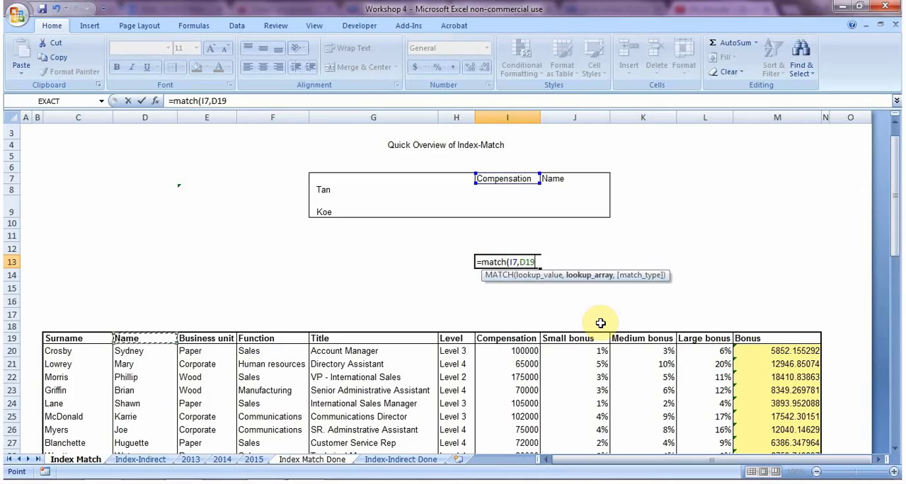
key("Left")
key("ctrl+shift+Right")
type(",0")
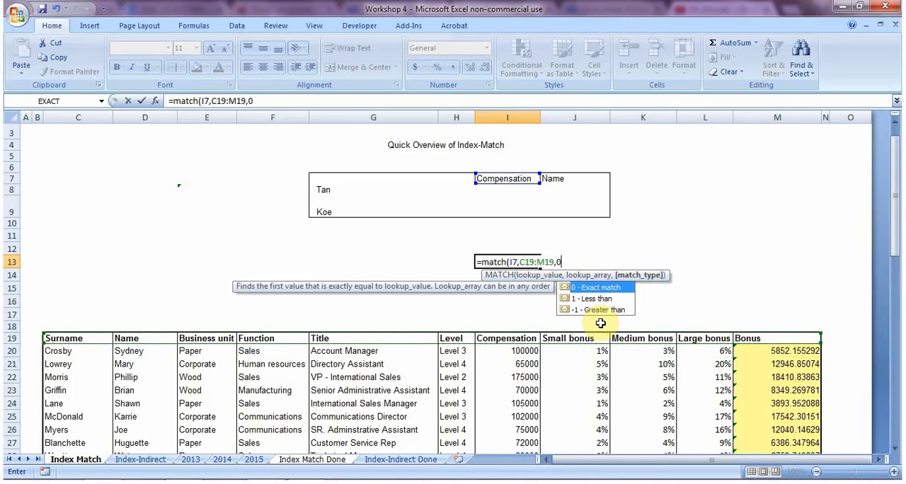
key("Return")
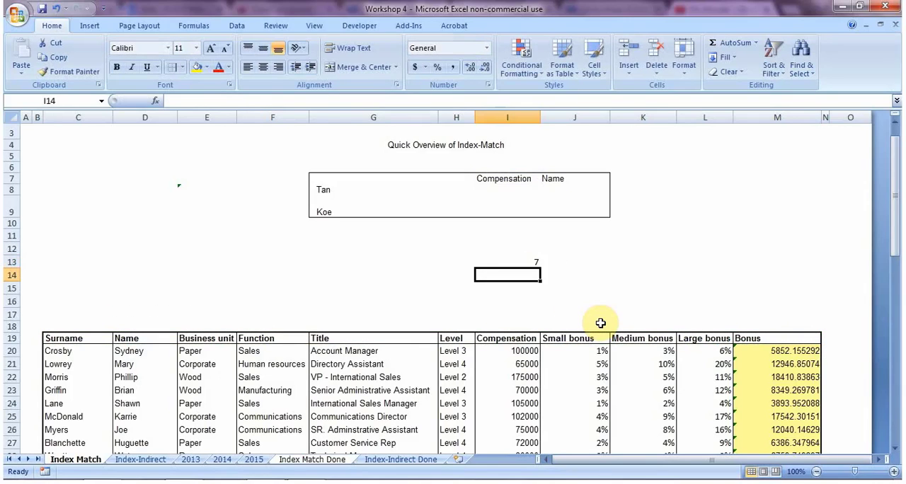
Step: Examine the result and the arguments of the MATCH formula in I13
key("Up")
key("Up")
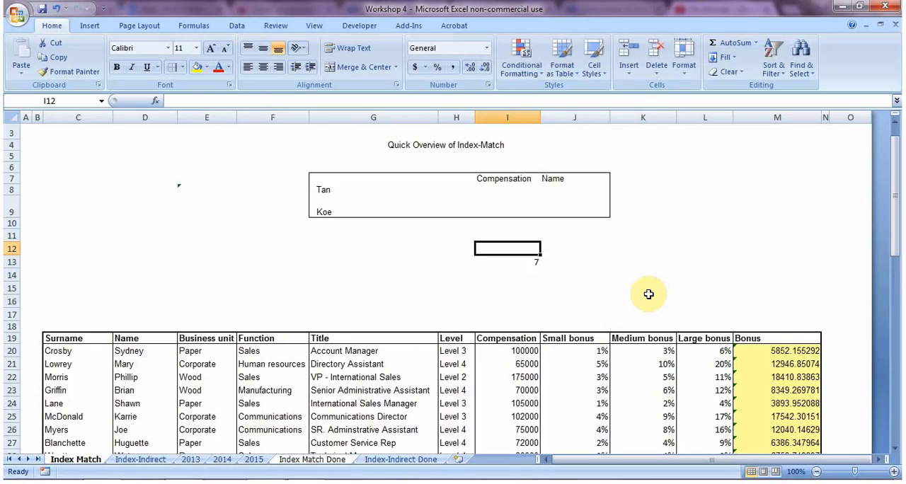
key("Down")
key("Right")
key("Up")
key("Left")
key("Down")
key("F2")
key("Escape")
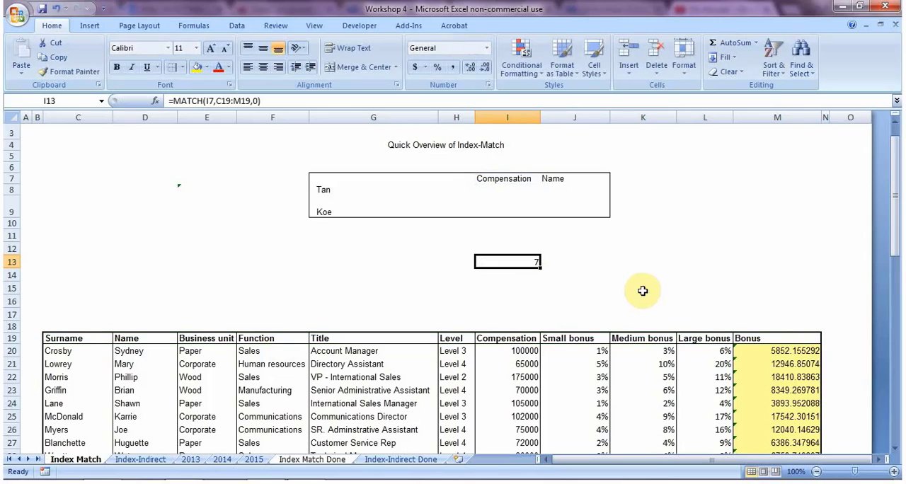
Step: Choose Business unit as the lookup header in cell I7
left_click(524, 174)
left_click(546, 178)
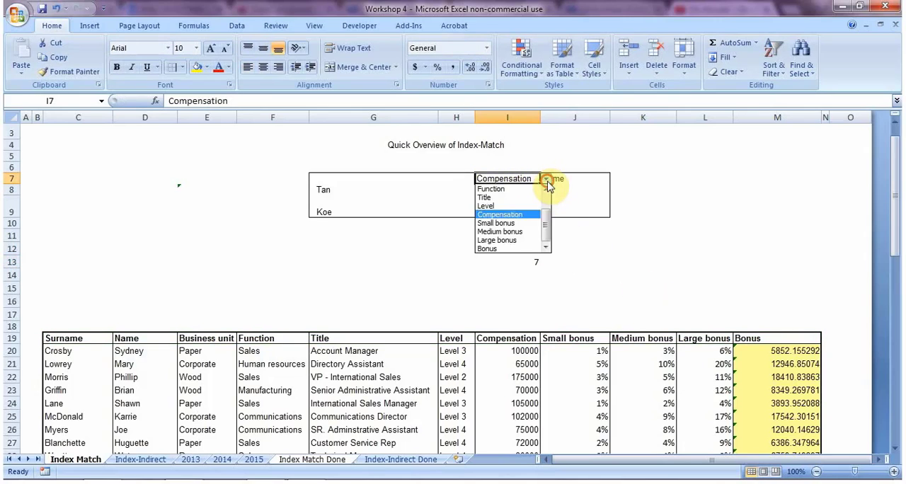
scroll(547, 206, "up", 3)
left_click(531, 205)
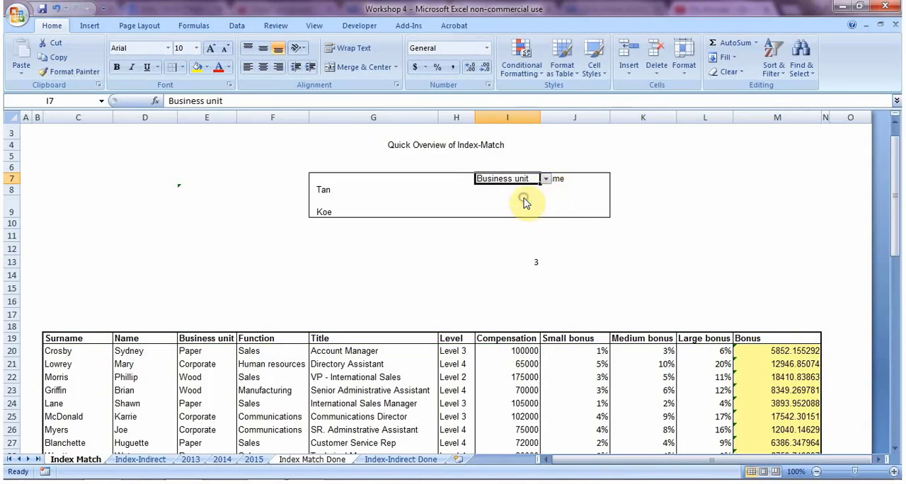
Step: Choose Medium bonus as the lookup header in cell I7
left_click(546, 178)
scroll(542, 220, "down", 1)
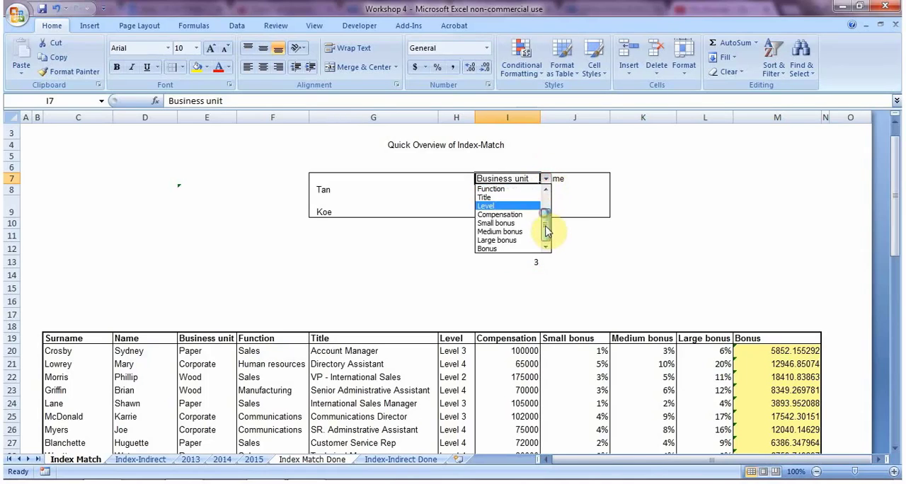
left_click(527, 230)
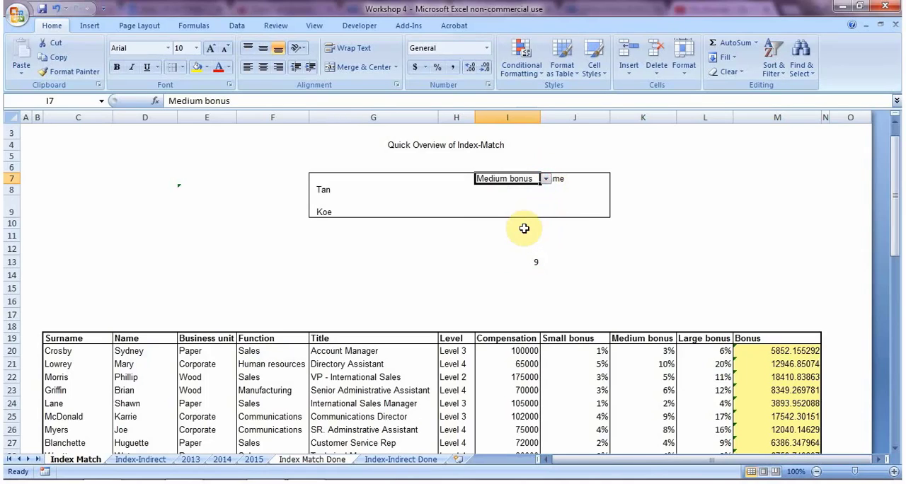
Step: Inspect the match type argument of the MATCH formula in I13
key("Down")
key("Down")
key("Down")
key("Down")
key("Down")
key("Down")
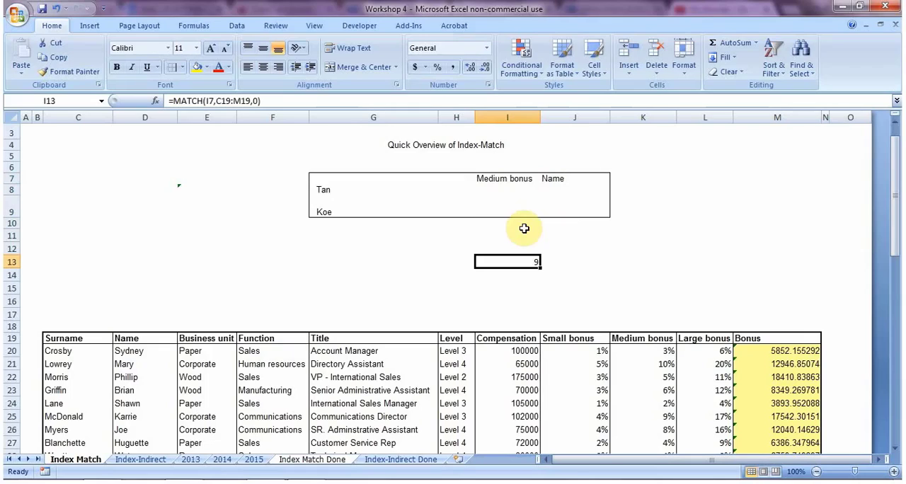
key("F2")
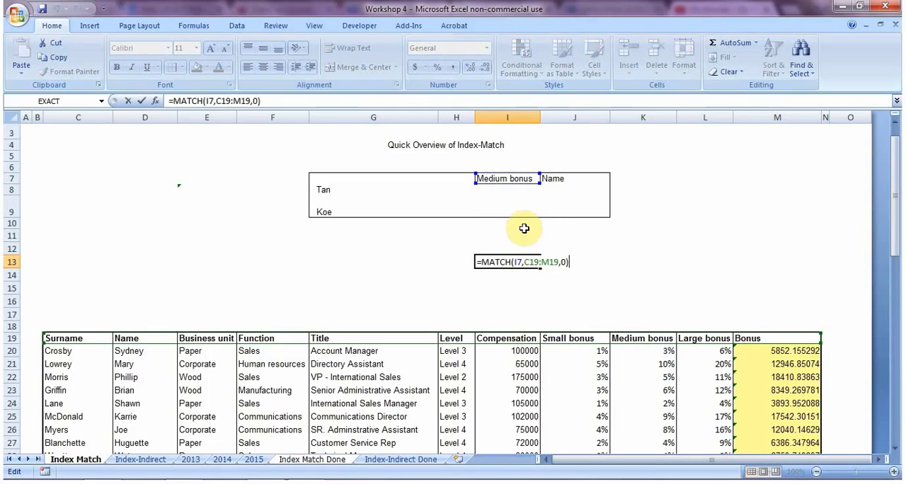
key("Left")
key("Left")
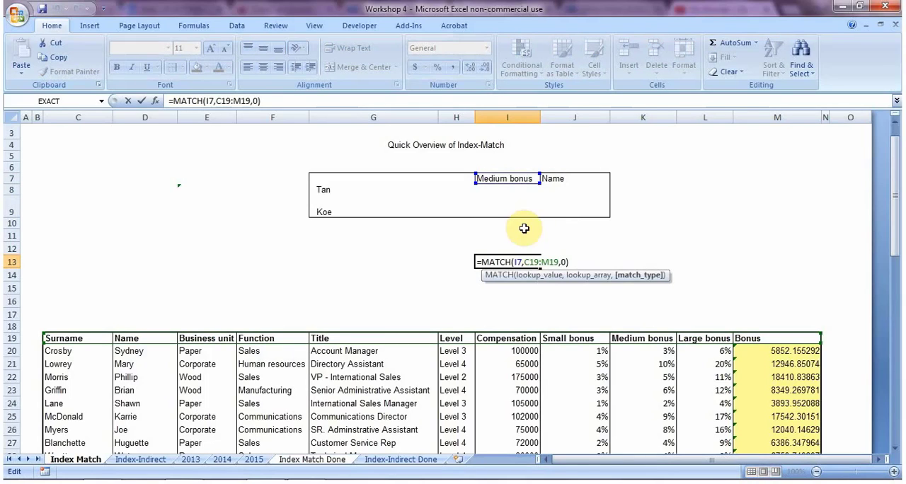
key("ctrl+Return")
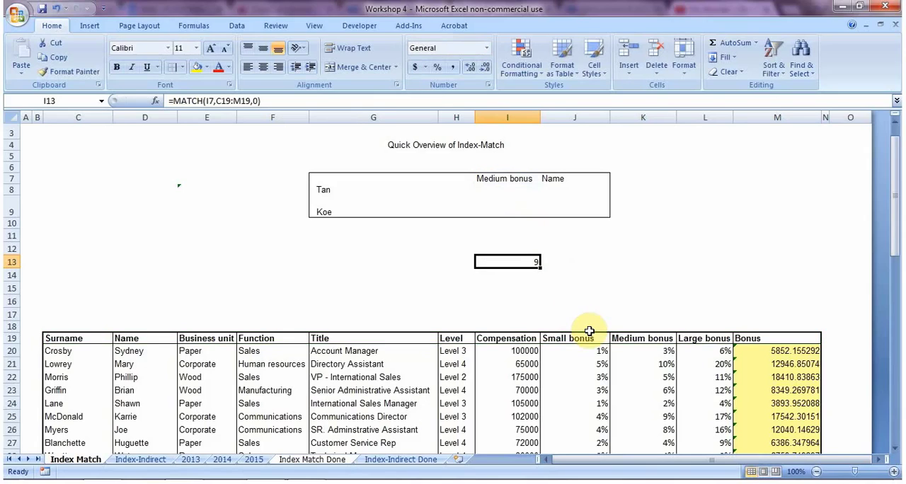
Step: Try a two-row lookup array by changing the MATCH range in I13 to C19:M20
key("F2")
key("Left")
key("Left")
key("Left")
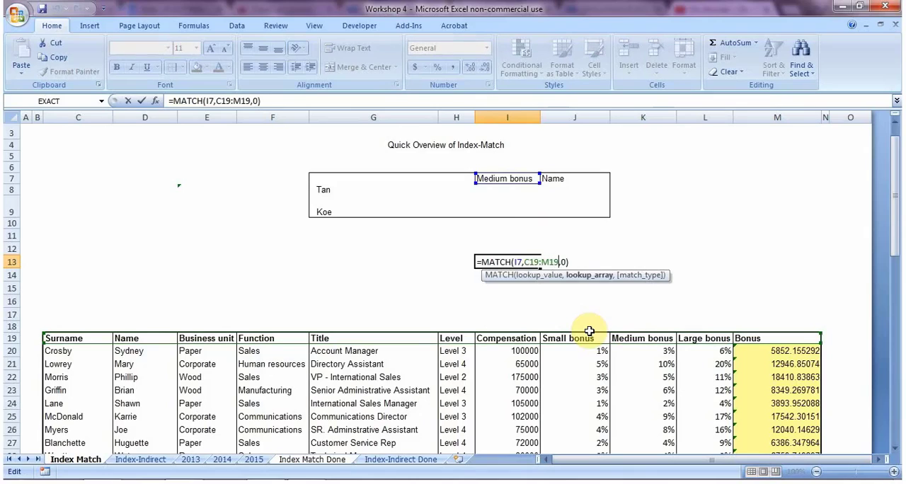
key("Right")
key("Left")
key("BackSpace")
key("BackSpace")
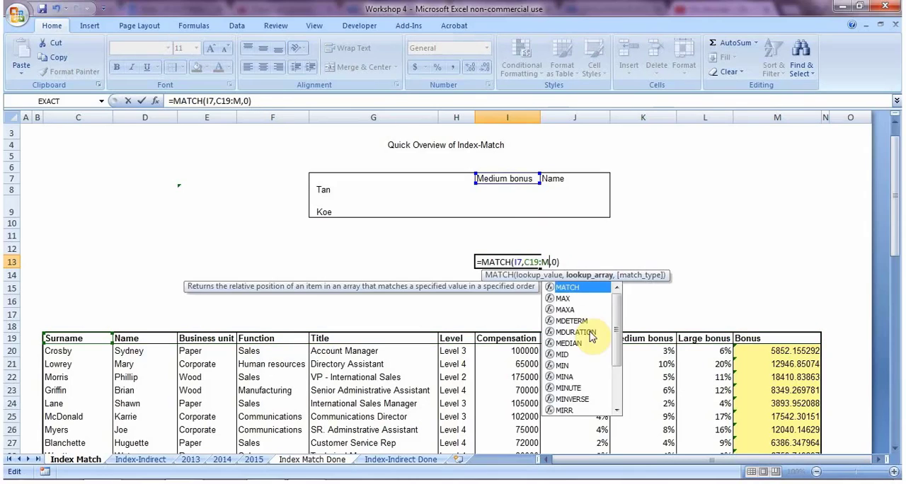
type("20")
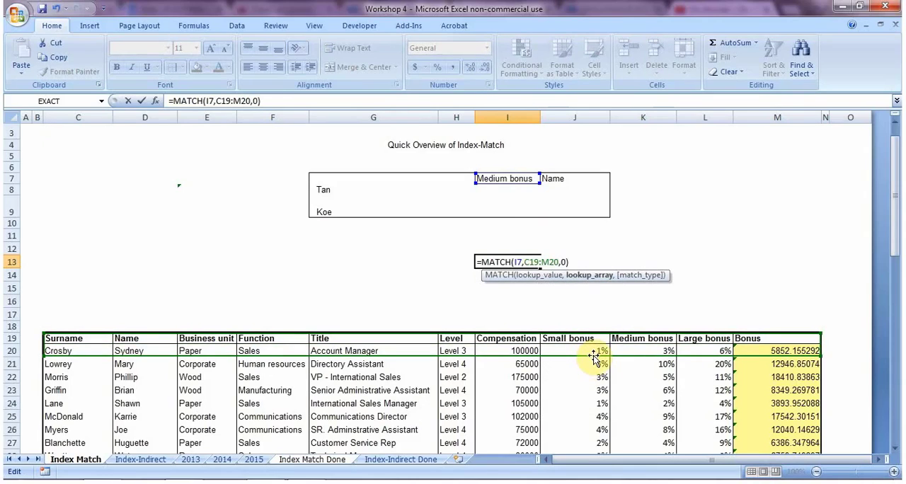
key("Return")
key("Up")
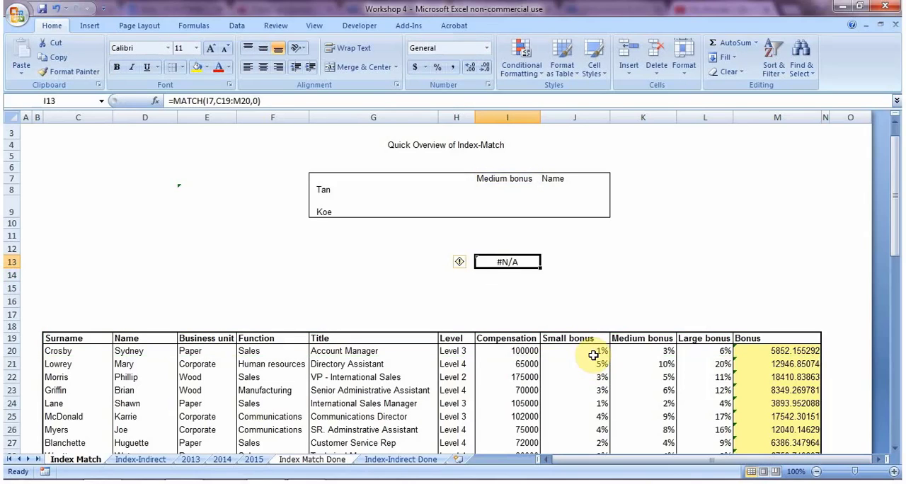
Step: Clear the MATCH formula from I13 and select cell I8 in the summary box
key("Delete")
key("Up")
key("Up")
key("Up")
key("Up")
key("Up")
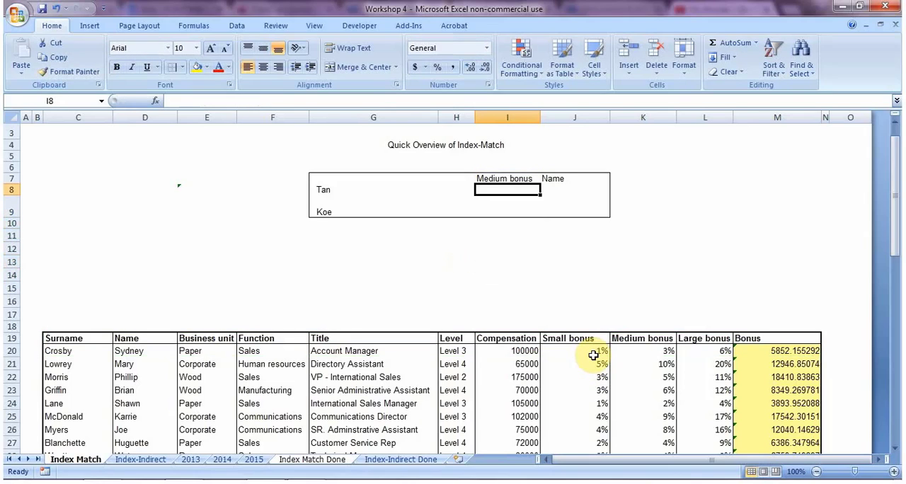
Step: Start an INDEX formula in I8 with the whole employee table as the absolute array $C$19:$M$68
type("=inde")
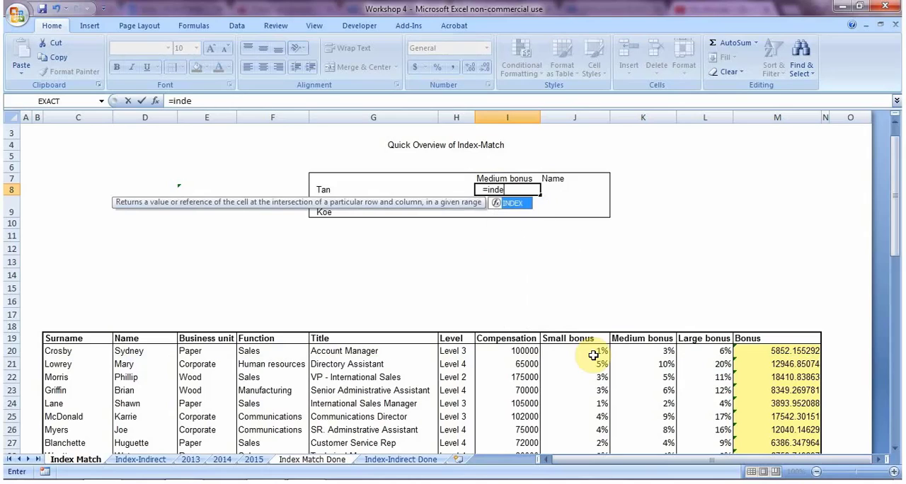
type("x(")
key("Left")
key("Down")
key("Left")
key("Down")
key("Left")
key("Down")
key("Left")
key("Down")
key("Left")
key("Down")
key("Down")
key("Left")
key("Down")
key("Down")
key("Down")
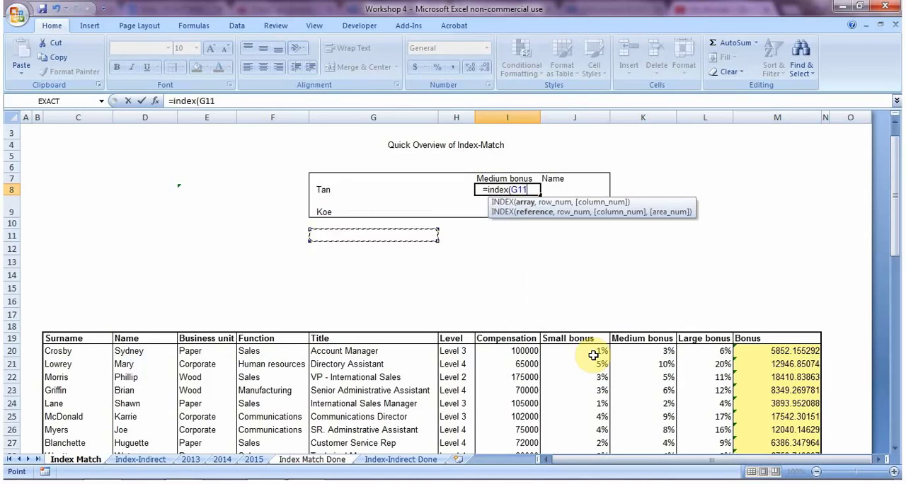
key("Down")
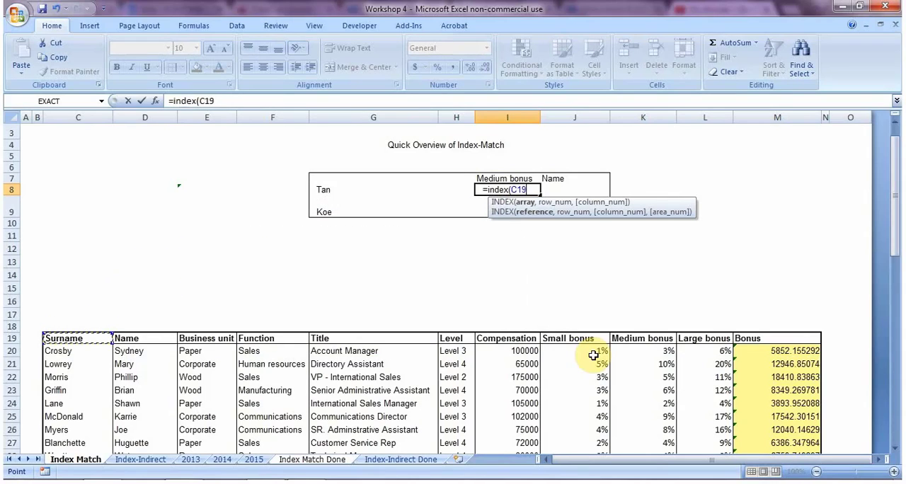
key("ctrl+shift+Right")
key("ctrl+shift+Down")
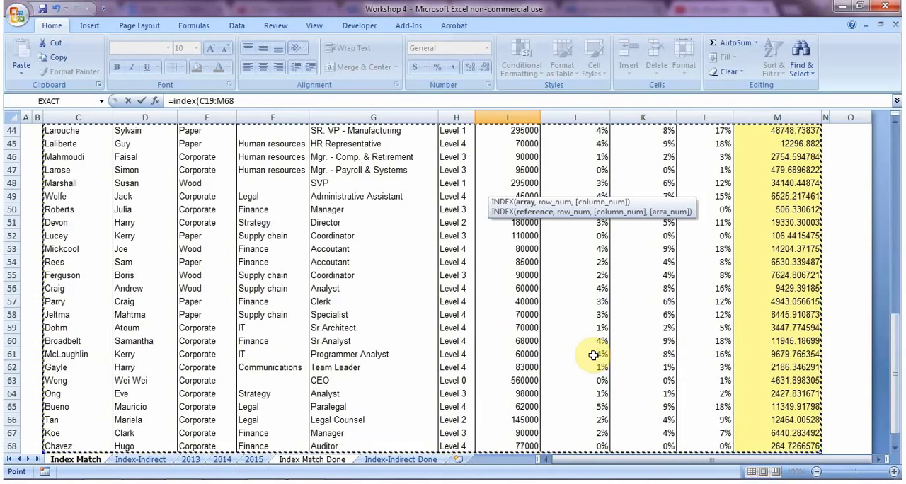
key("F4")
type(",")
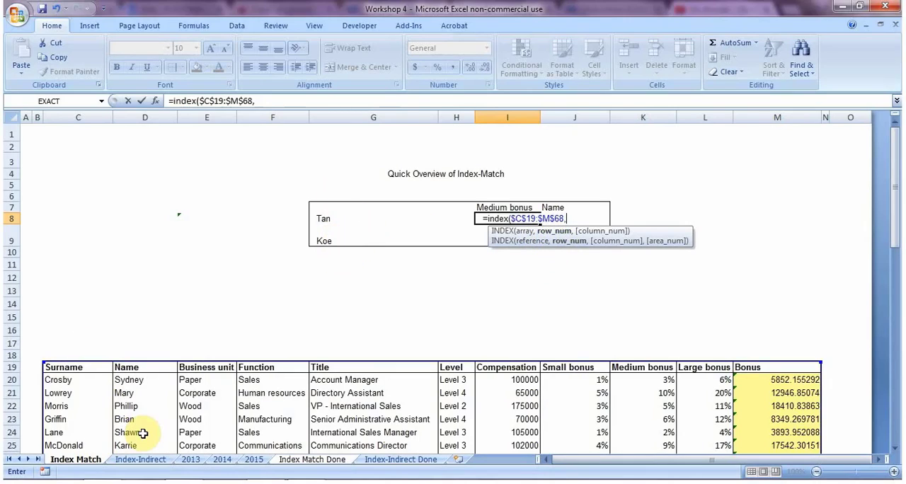
Step: Nest a MATCH as the row number in the I8 formula, with the column-locked surname cell $G8 as lookup value
type("match")
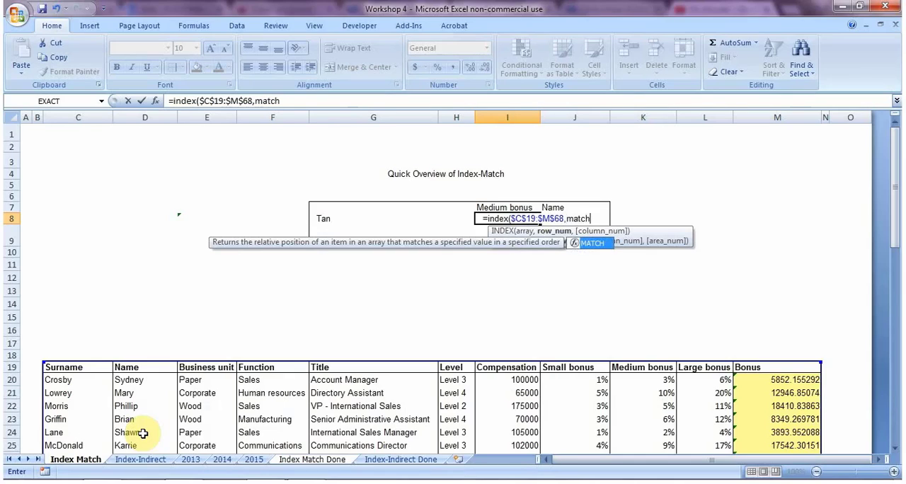
type("(")
left_click(337, 217)
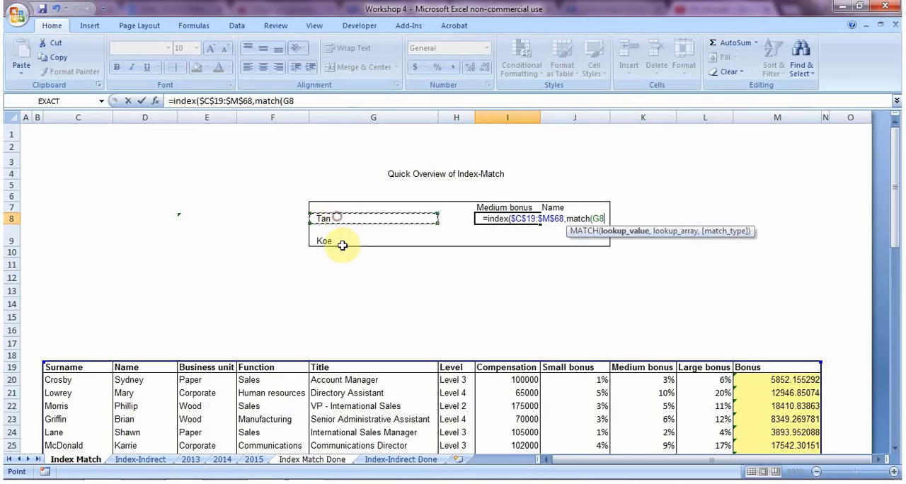
key("F4")
key("F4")
key("F4")
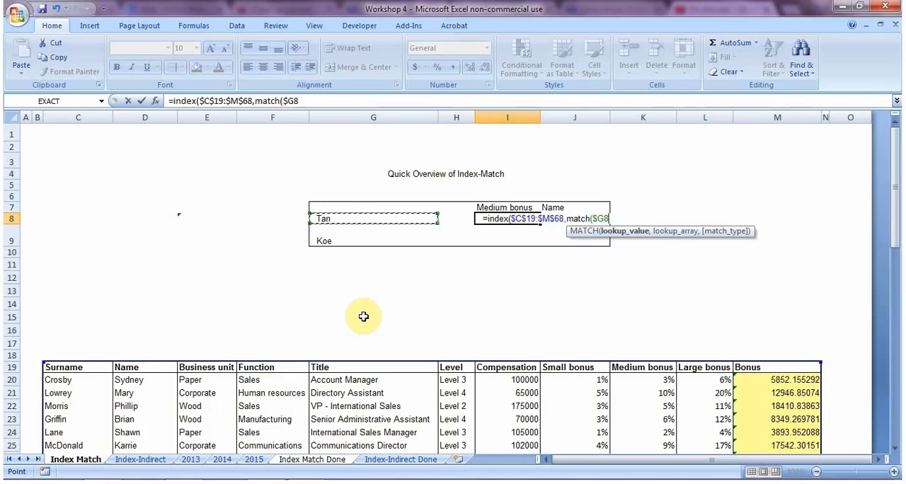
Step: Give the row MATCH the absolute surname column $C$19:$C$68 as lookup array and 0 as match type
type(",")
key("Down")
key("Down")
key("Left")
key("Down")
key("Down")
key("Down")
key("Left")
key("Left")
key("Left")
key("Down")
key("Down")
key("Left")
key("Left")
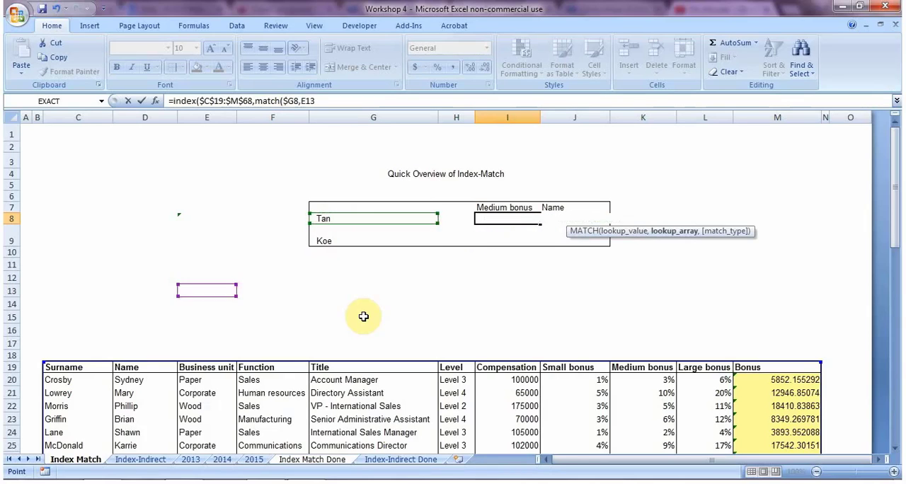
key("Down")
key("Down")
key("Down")
key("Down")
key("ctrl+shift+Down")
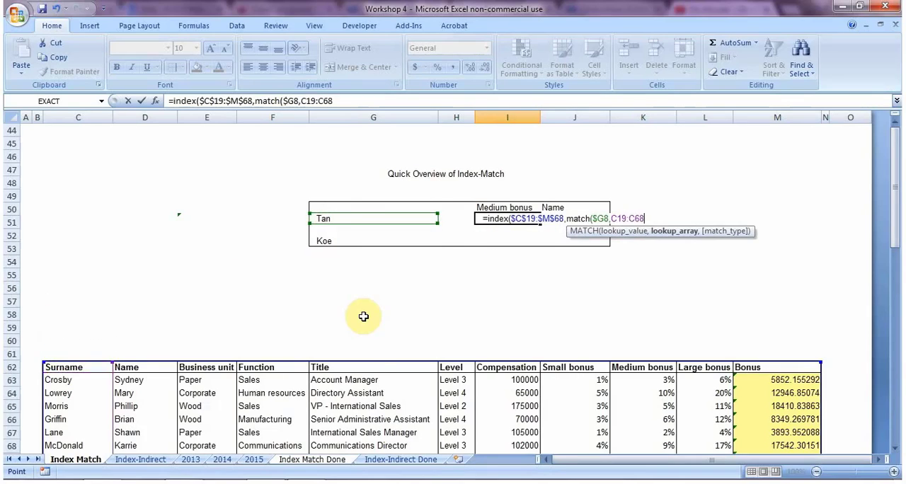
key("F4")
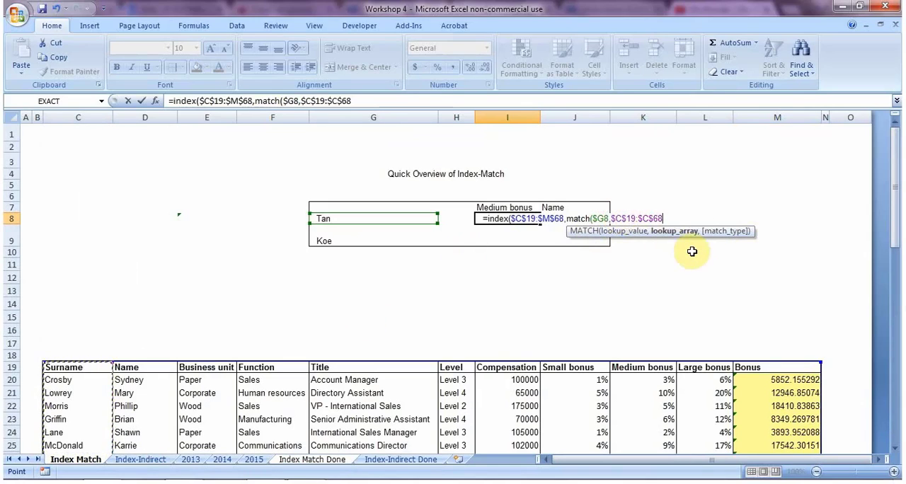
type(",0")
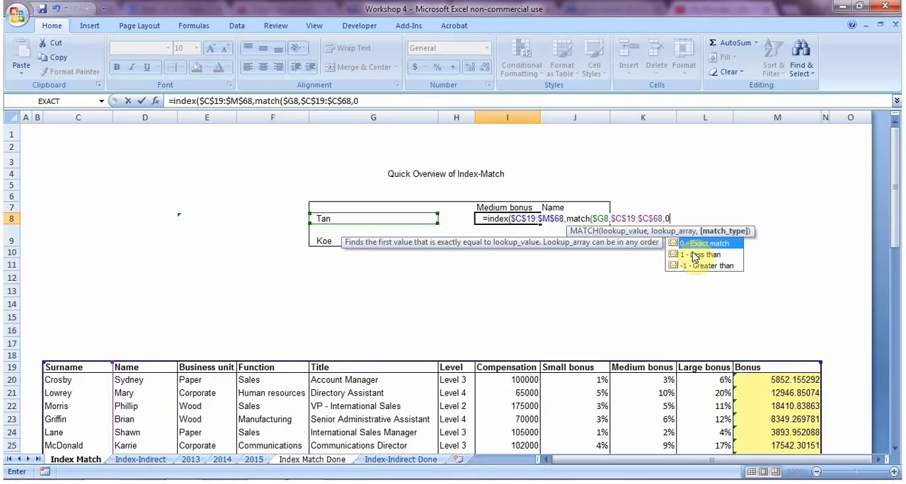
type("),match")
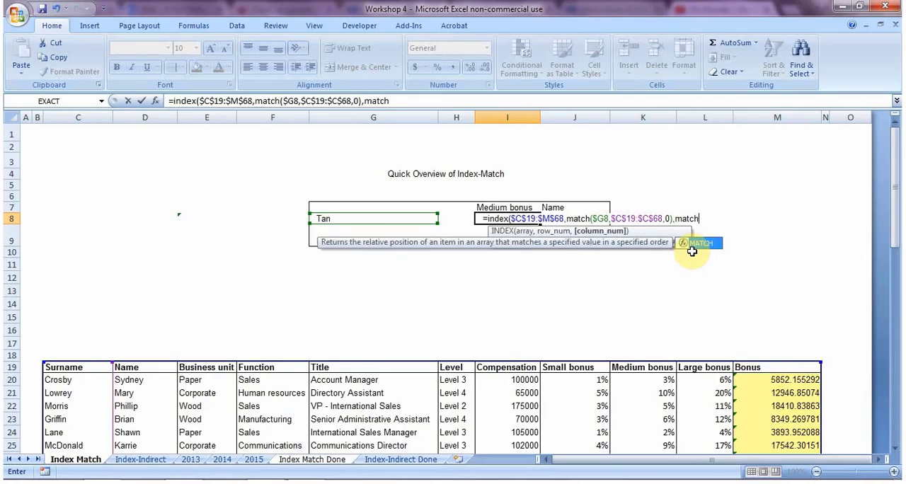
type("(")
Step: Nest a second MATCH as the column number in the I8 formula, with the row-locked header cell I$7 as lookup value
key("Up")
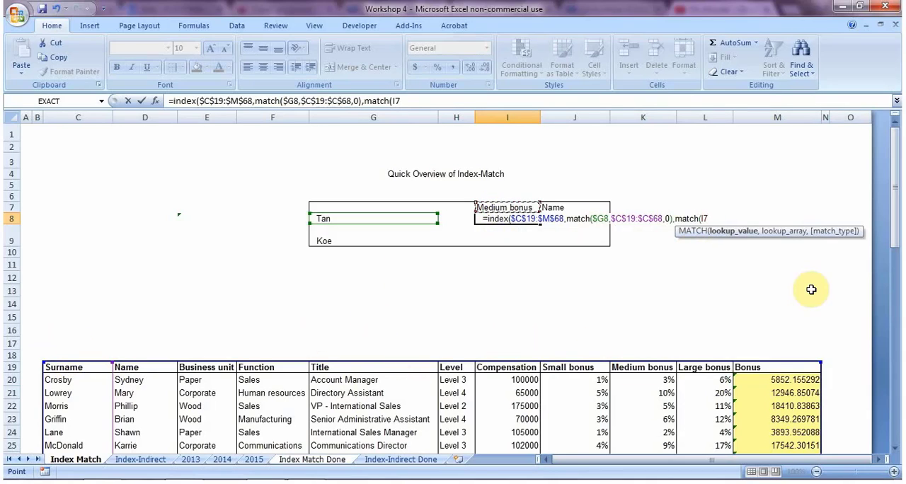
key("F4")
key("F4")
type(",")
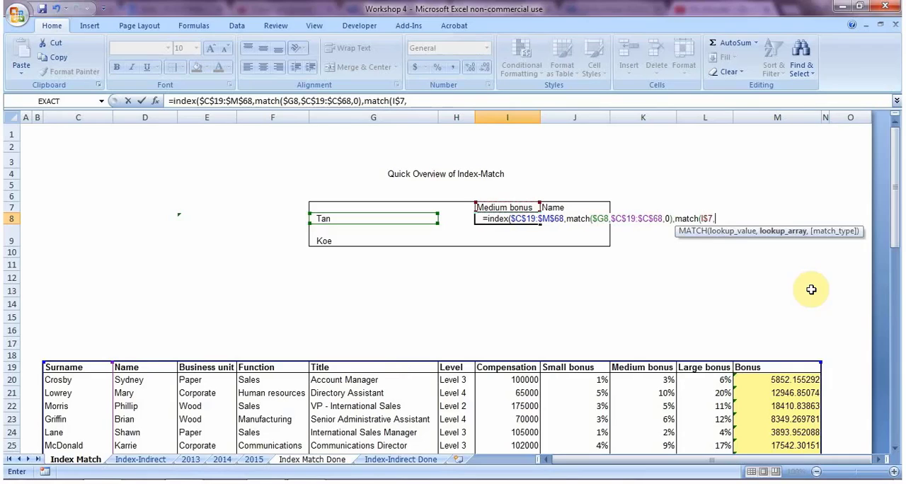
Step: Give the column MATCH the absolute header row $C$19:$M$19 and match type 0, and complete the I8 formula
key("Left")
key("Down")
key("Left")
key("Down")
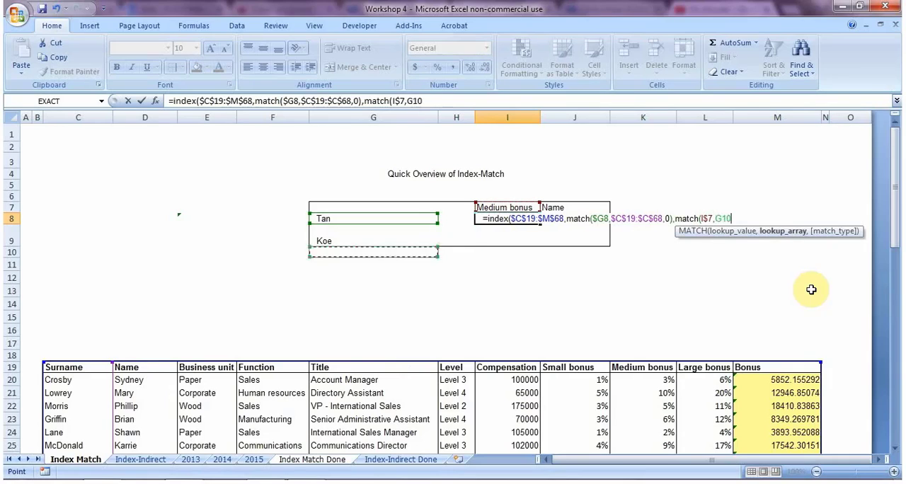
key("Left")
key("Down")
key("Down")
key("Left")
key("Down")
key("Down")
key("Down")
key("Left")
key("Down")
key("Left")
key("Down")
key("Down")
key("Down")
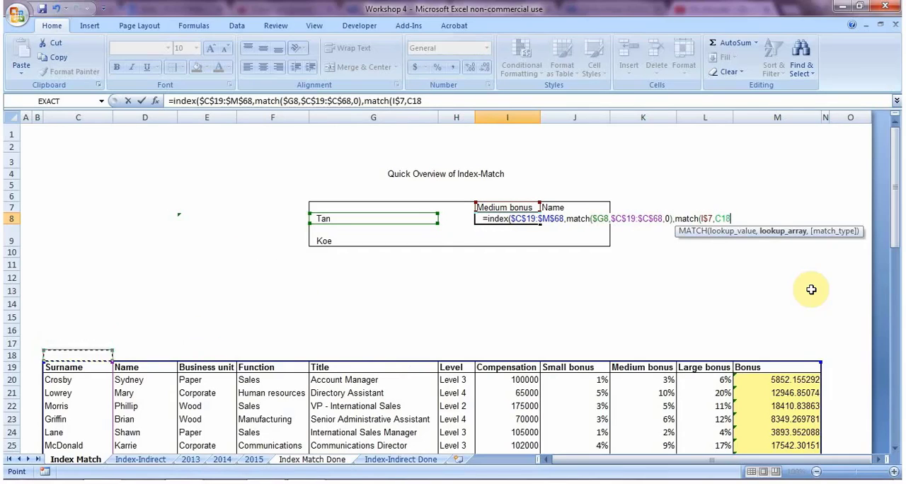
key("ctrl+shift+Right")
key("F4")
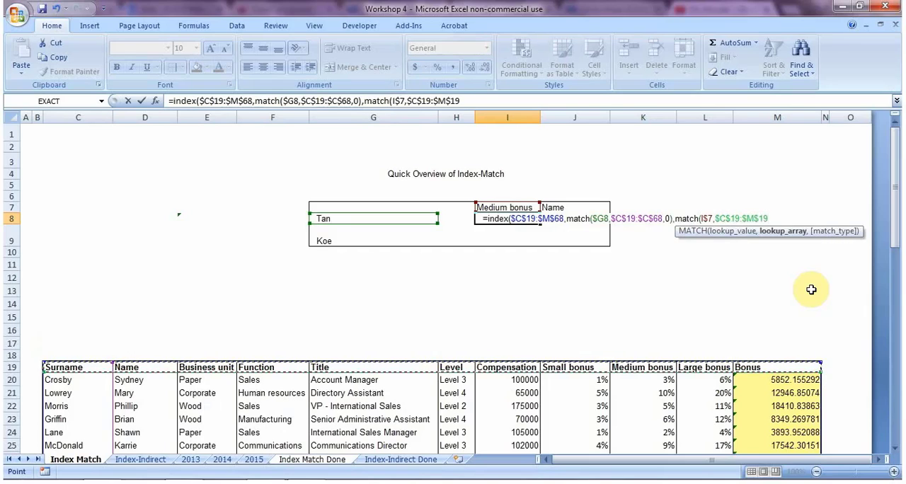
type(",0)")
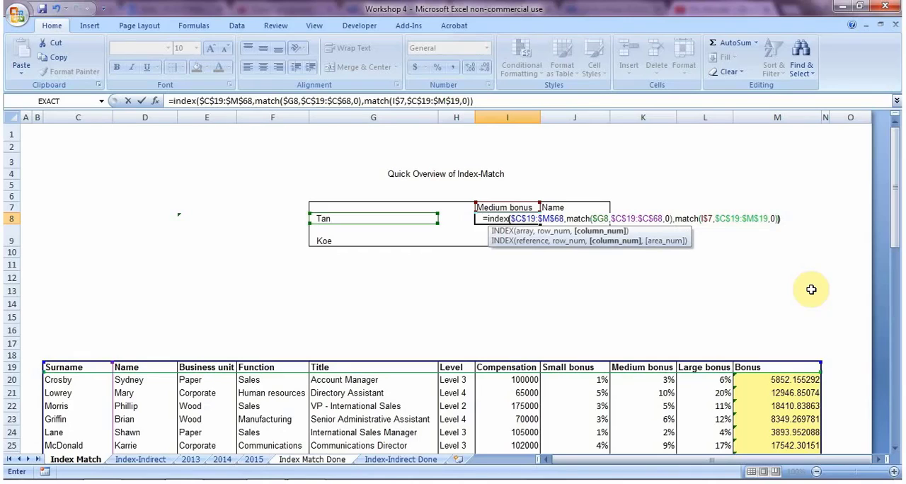
key("Return")
Step: Copy the combined INDEX-MATCH formula from I8 into J8
key("Up")
key("ctrl+c")
key("Right")
key("ctrl+v")
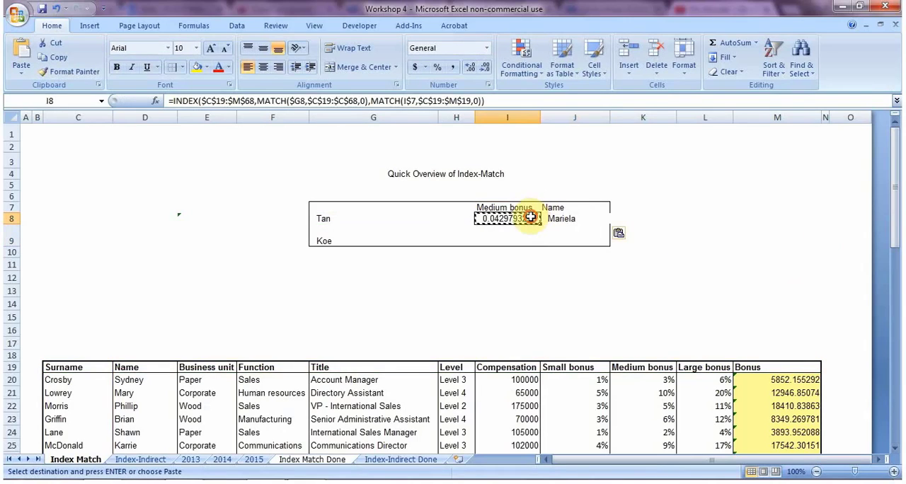
Step: Set the column header in J7 to Level to test the lookup in J8
left_click(579, 206)
left_click(616, 208)
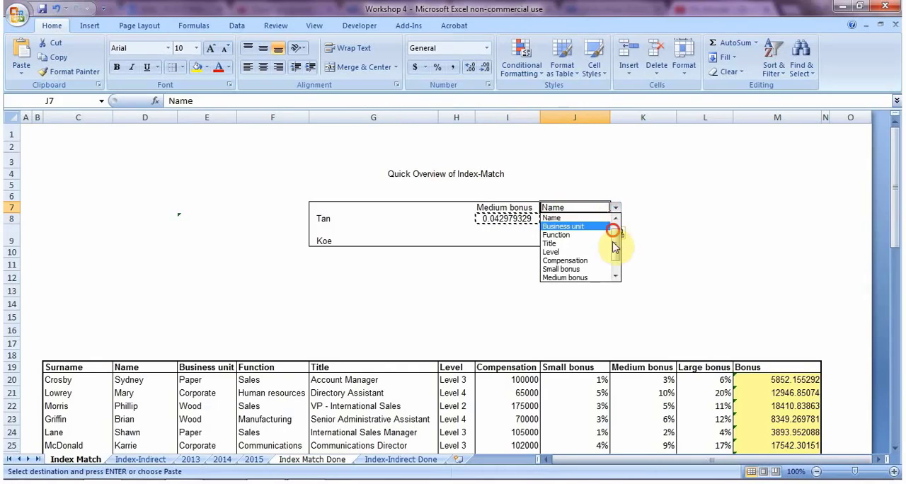
scroll(587, 251, "down", 1)
left_click(559, 234)
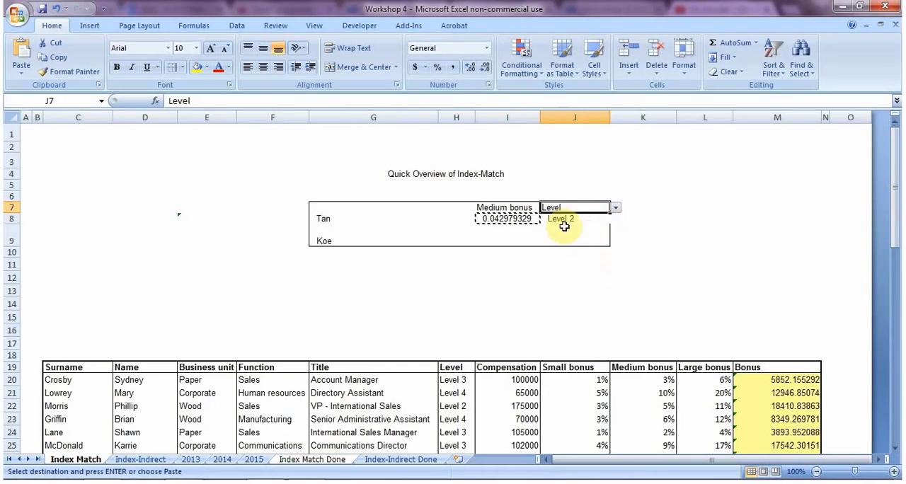
Step: Paste the copied I8 formula across the whole summary range I8:J9
key("Left")
key("Down")
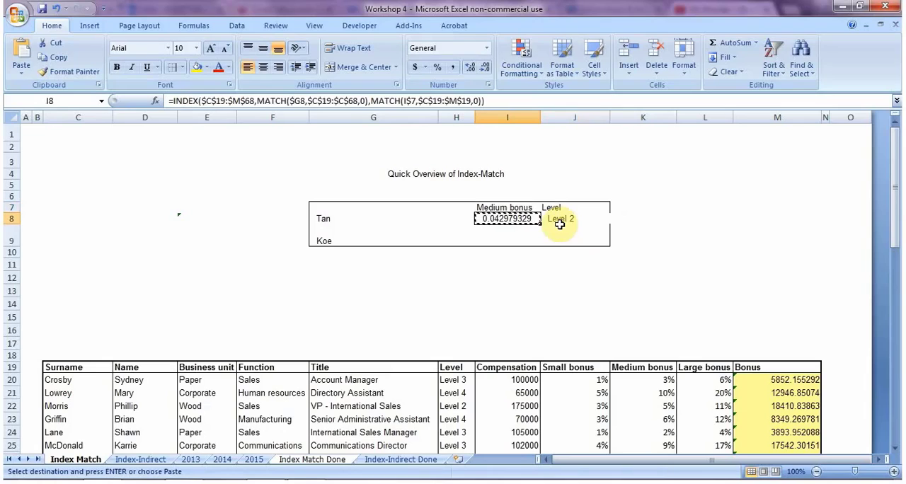
key("shift+Right")
key("shift+Down")
key("Return")
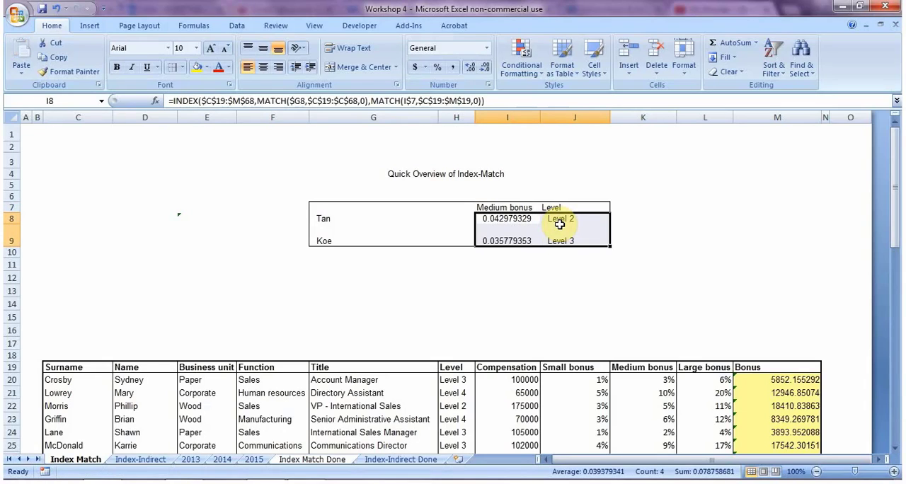
Step: Apply a bottom border and a right border to the summary range I8:J9
key("alt+h")
key("b")
key("o")
key("alt+h")
key("b")
key("r")
key("Right")
key("Down")
key("Down")
key("Down")
key("Down")
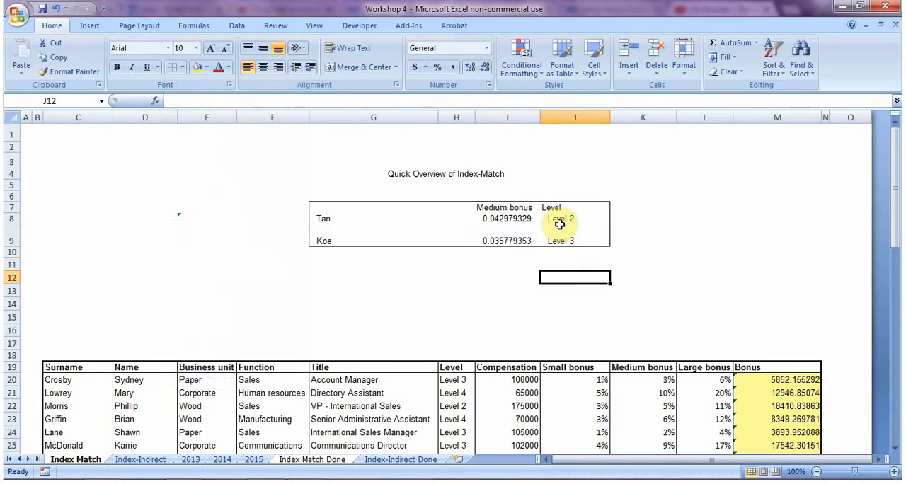
Step: Inspect the copied formula in I9 and its cell references without changing it
key("Up")
key("Up")
key("Up")
key("Left")
key("F2")
key("Escape")
key("F2")
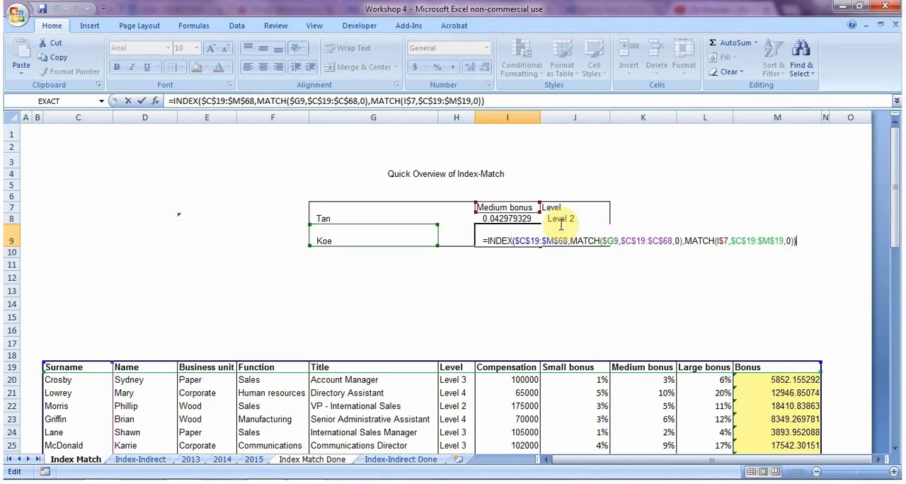
key("Escape")
Step: Choose a different surname from the validation list in G9 to test the second summary row
left_click(381, 240)
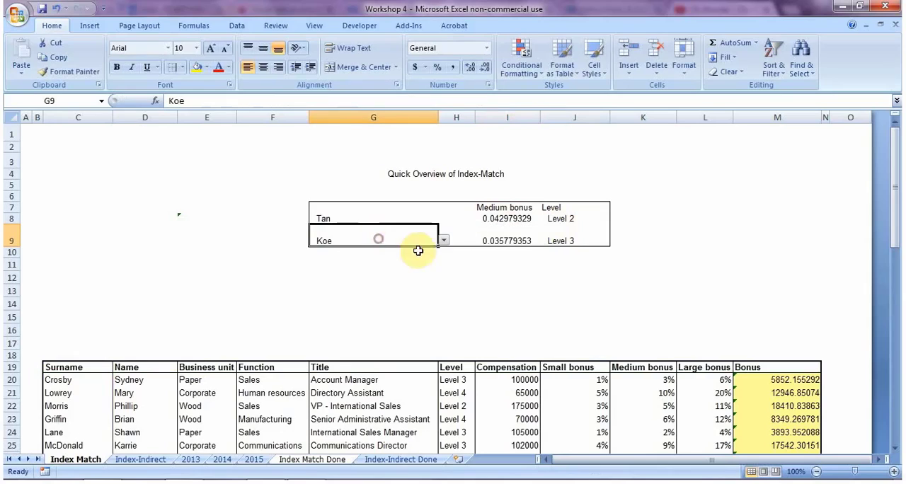
left_click(444, 240)
left_click(447, 271)
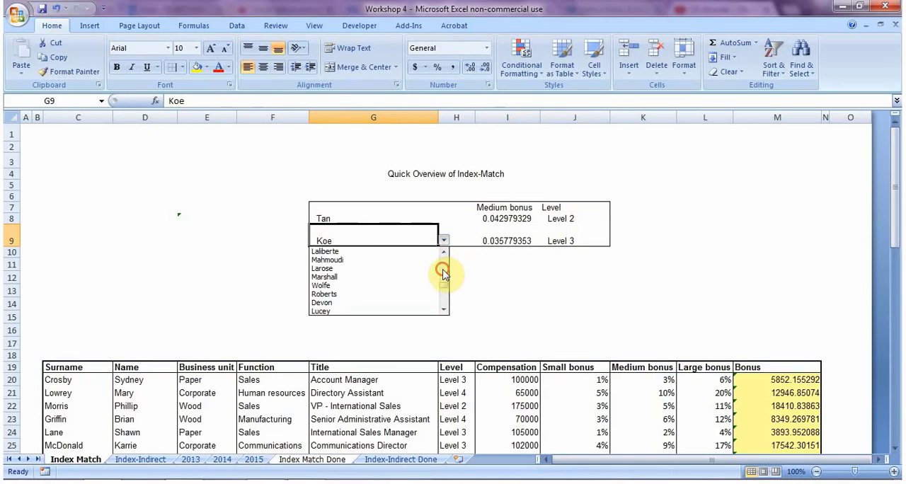
left_click(446, 272)
left_click(397, 277)
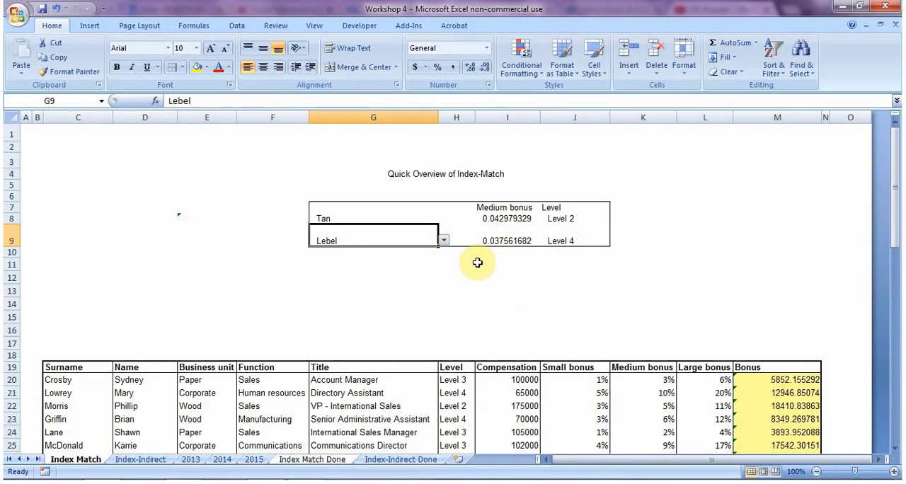
Step: Choose a different surname from the validation list in G8 to test the first summary row
left_click(425, 221)
left_click(443, 219)
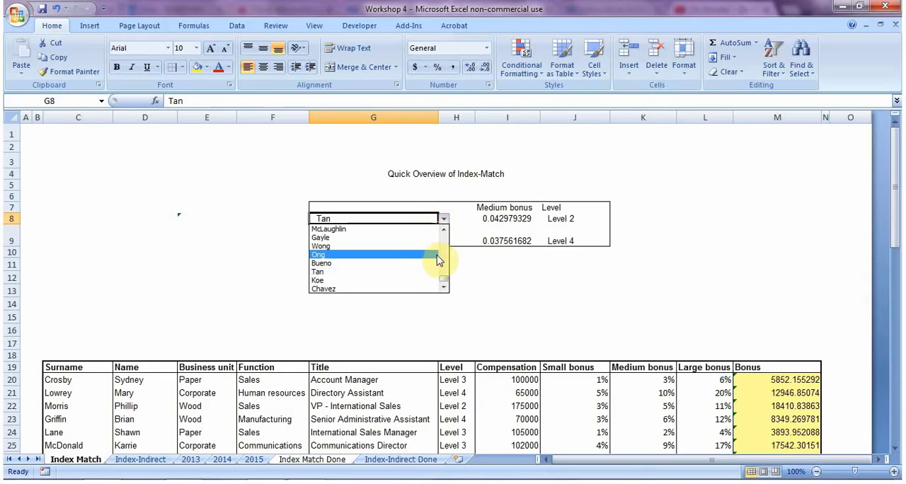
left_click(443, 253)
left_click(443, 252)
left_click(443, 251)
left_click(404, 247)
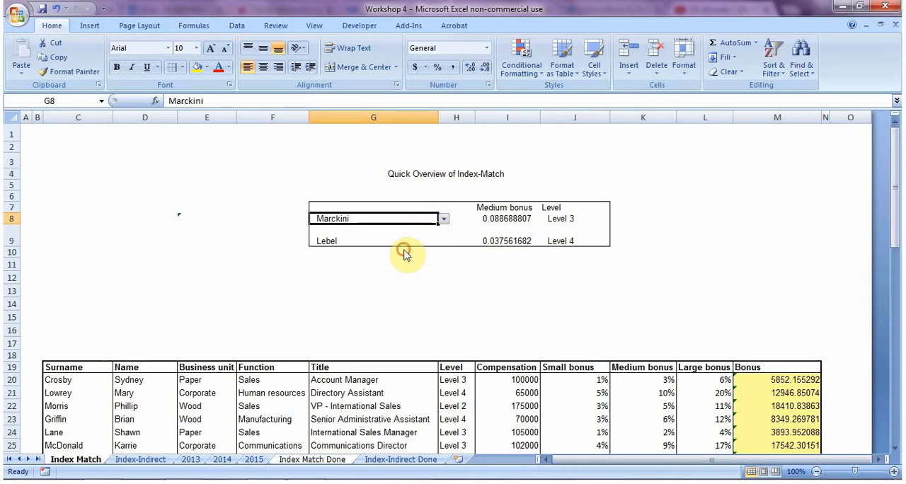
key("Right")
key("Down")
key("Right")
key("Down")
key("Up")
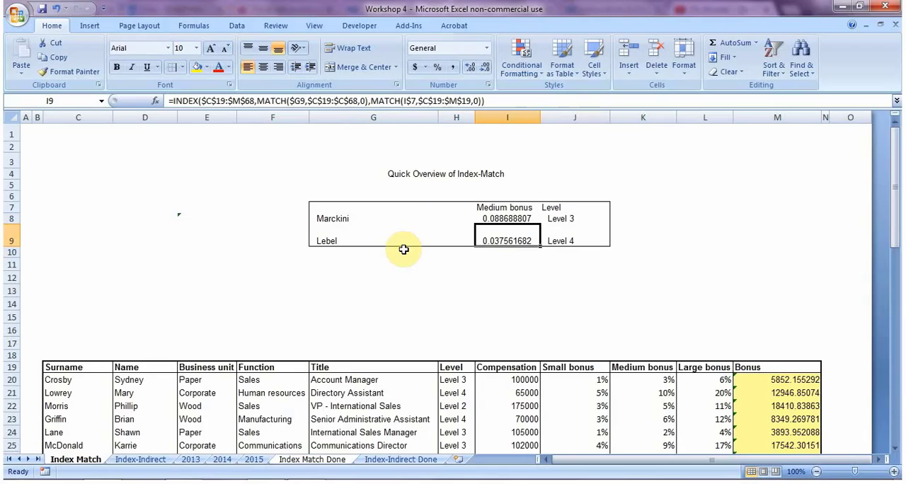
Step: Look through the Index-Indirect, 2013, 2014 and 2015 sheets, ending on the Index-Indirect sheet
key("ctrl+Page_Down")
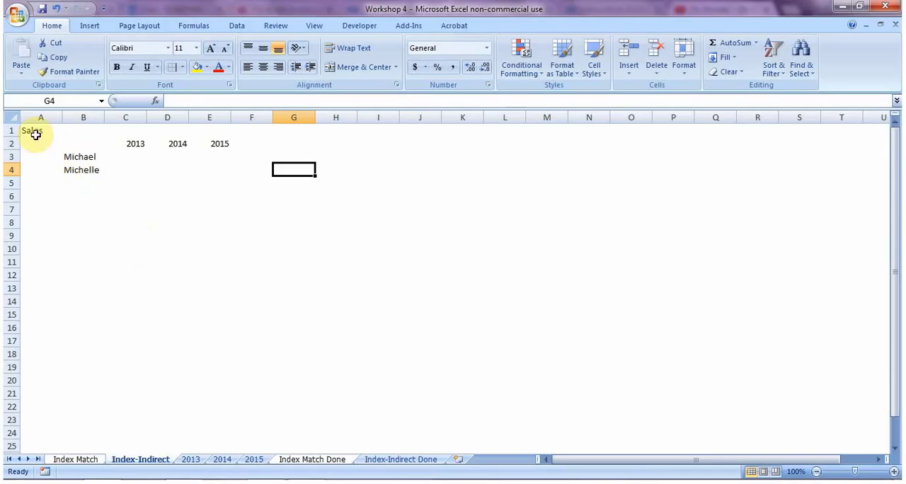
left_click(192, 460)
left_click(222, 460)
left_click(244, 461)
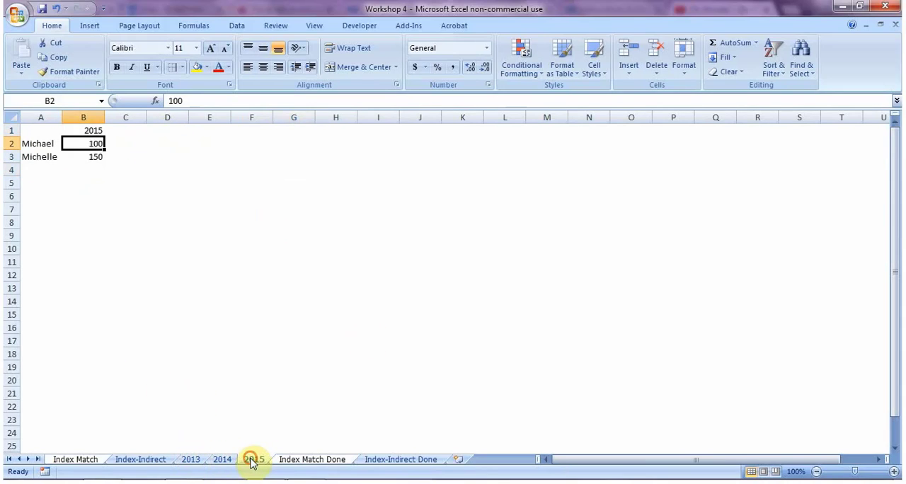
left_click(141, 460)
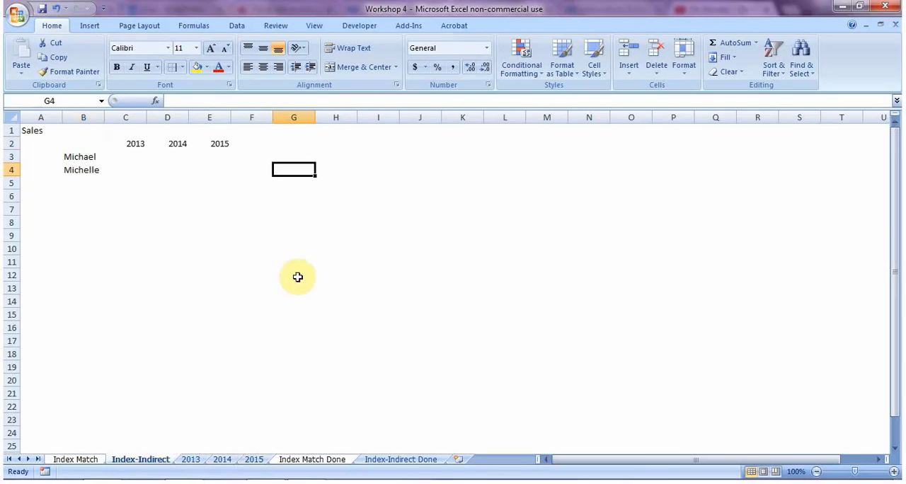
Step: Enter the formula =INDIRECT("B3") in cell F6 of the Index-Indirect sheet
left_click(239, 193)
type("=ind")
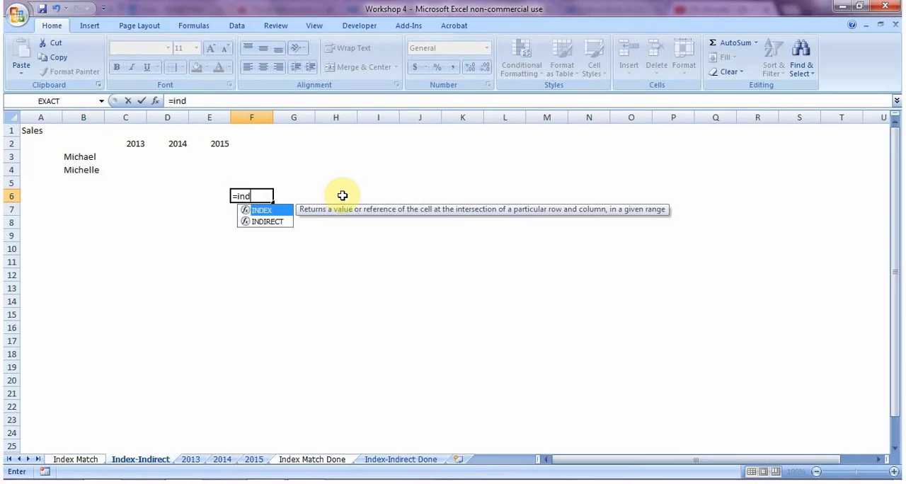
type("irect(\"B")
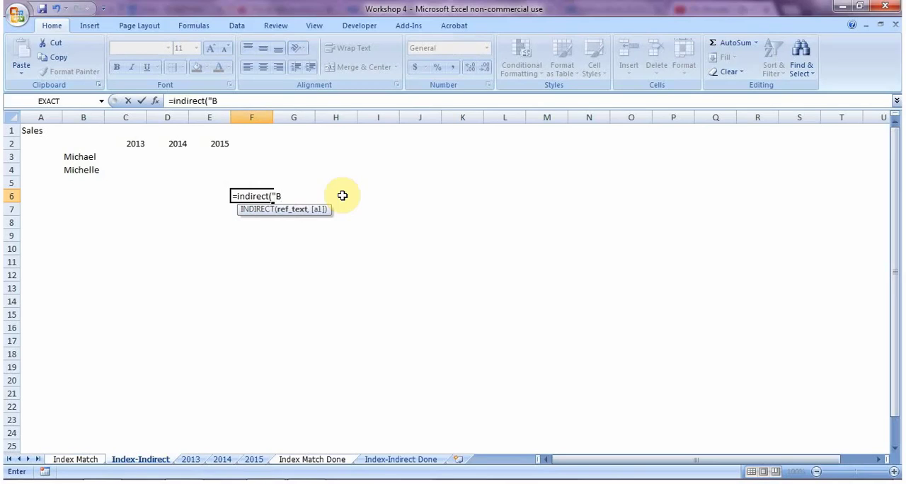
type("3")
key("Return")
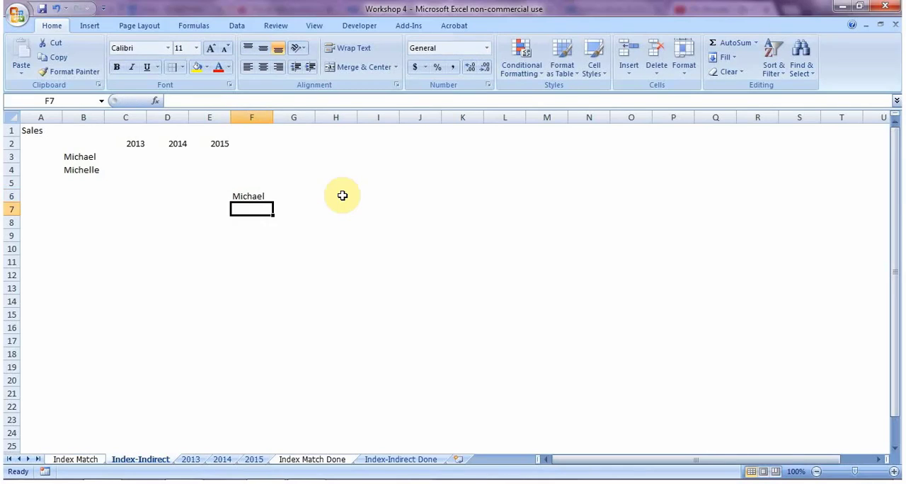
Step: Review the INDIRECT formula in F6 and change its text reference to "B4"
key("Up")
key("F2")
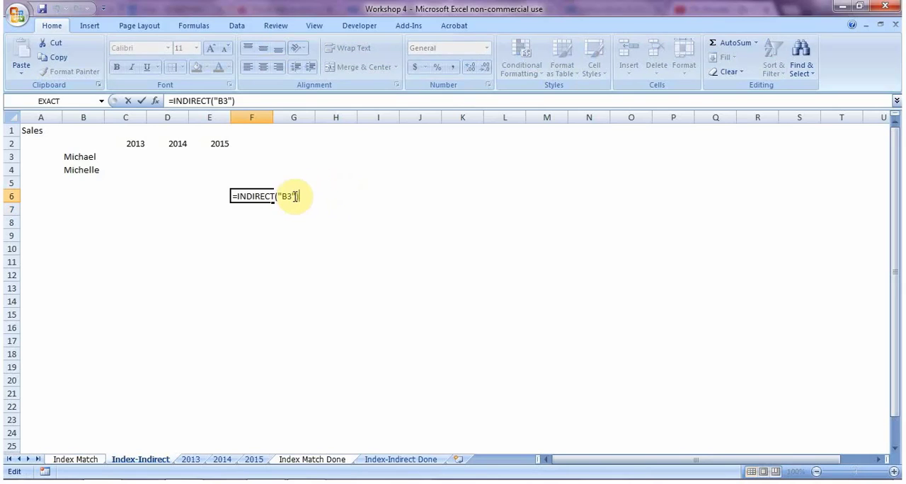
key("Escape")
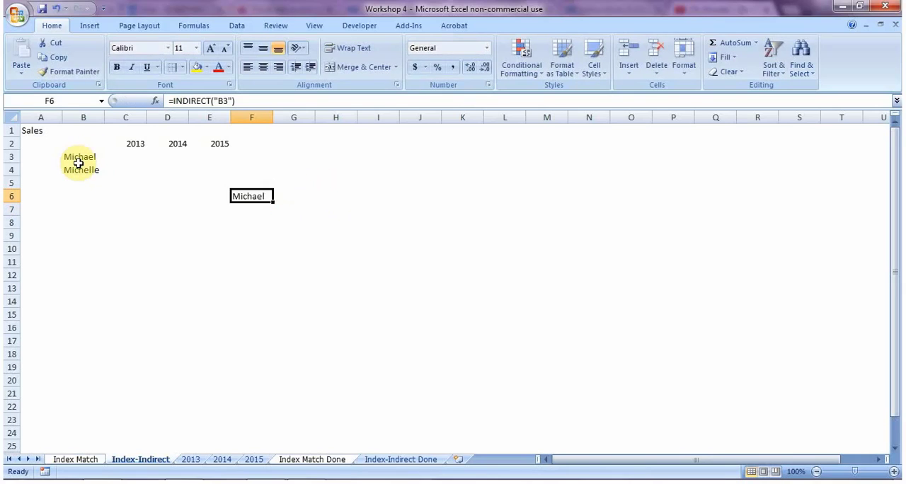
key("F2")
key("Left")
key("Left")
key("BackSpace")
type("4")
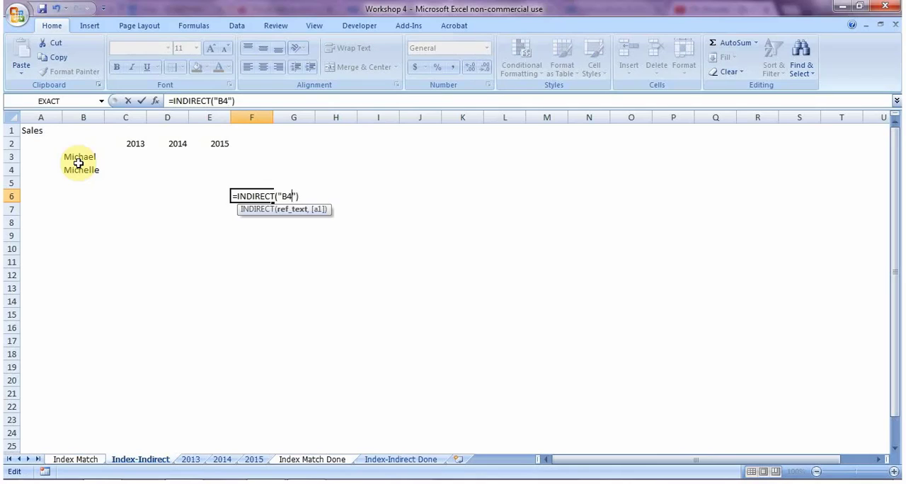
key("Return")
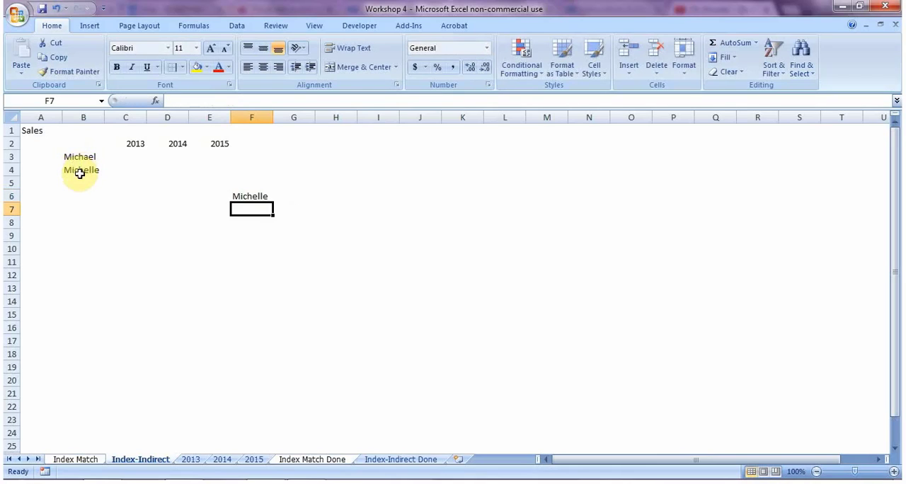
Step: Enter a formula in F7 that refers directly to cell H4 on the 2013 sheet
type("=")
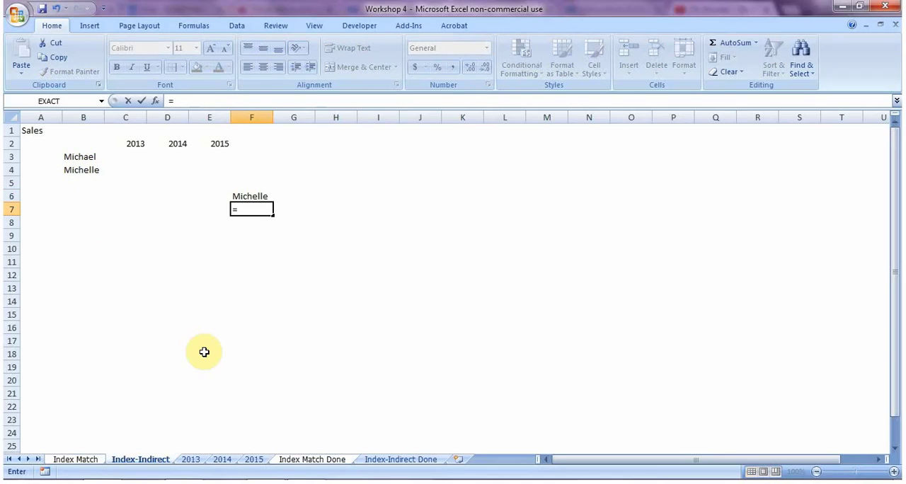
key("ctrl+Page_Down")
left_click(328, 164)
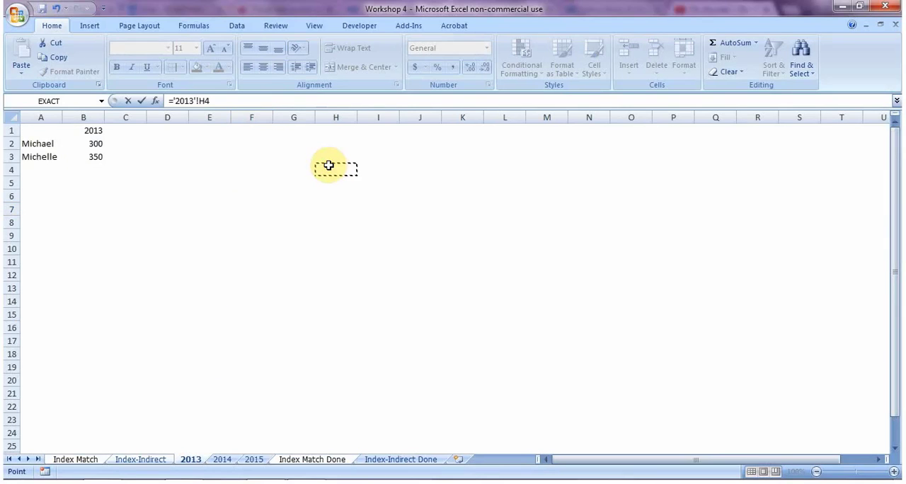
key("Return")
key("Up")
key("Up")
key("Down")
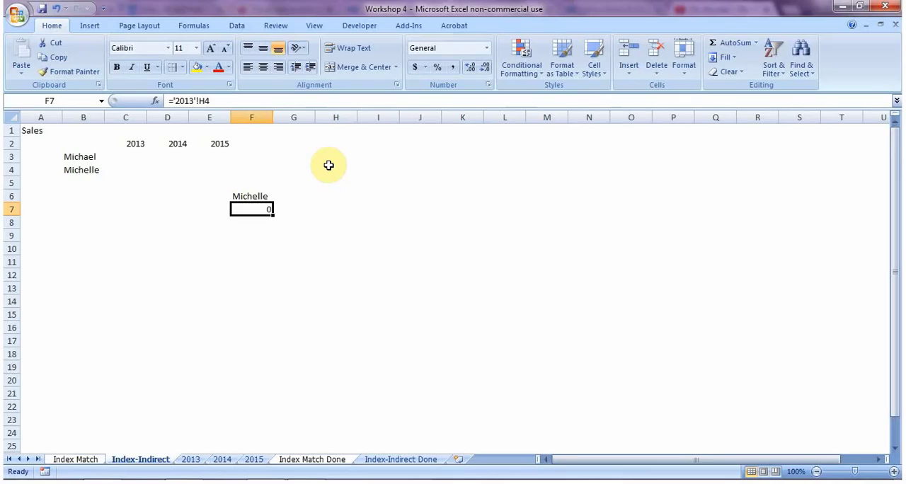
Step: Review the sheet-name part of the formula in F7 that refers to the 2013 sheet, leaving the formula as it is
key("Down")
key("Down")
key("Up")
key("Up")
key("F2")
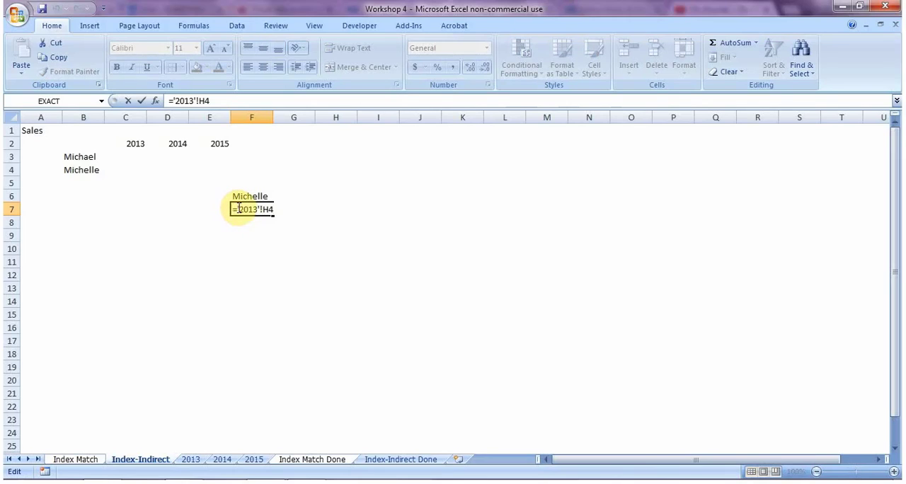
left_click_drag(241, 208, 262, 209)
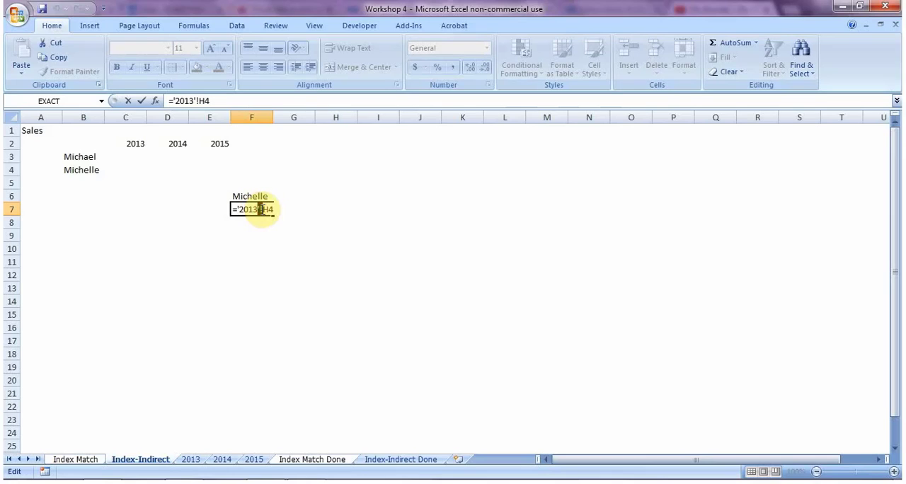
key("Return")
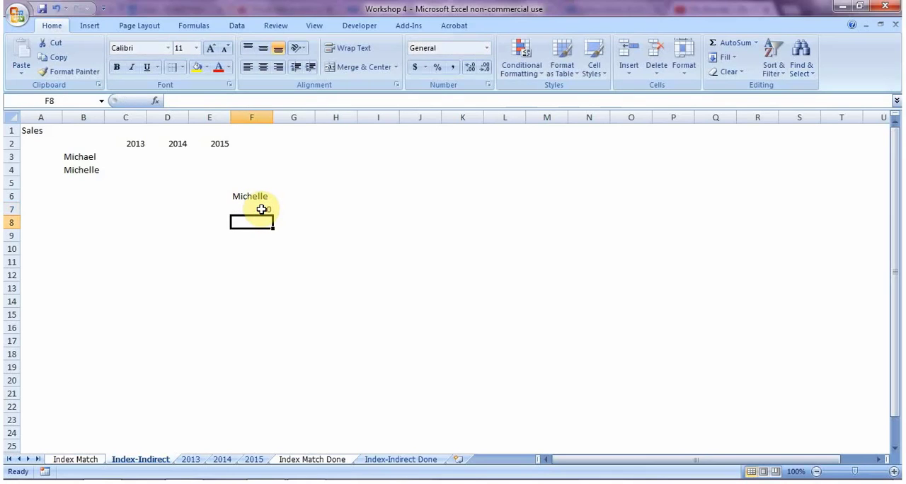
Step: Enter =INDIRECT("'"&C2&"'!b3") in F8 so the sheet name is taken from the year in C2
type("=indirect(")
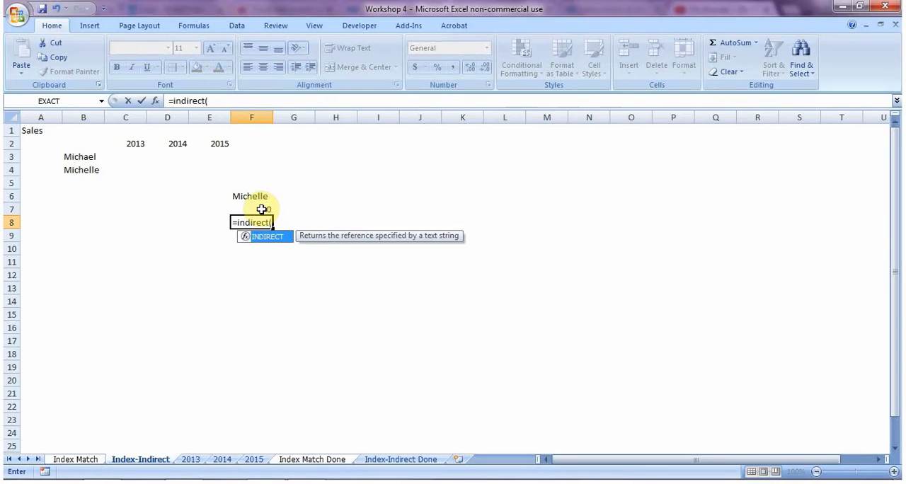
type("\"")
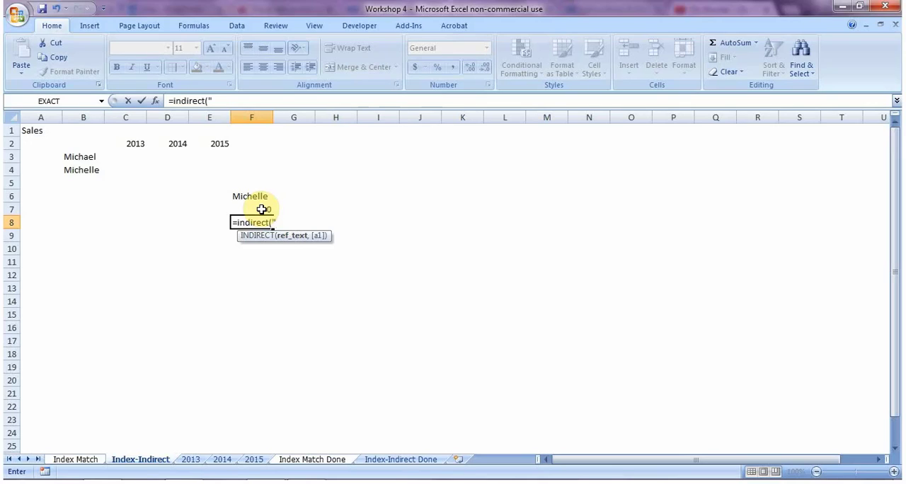
type("\"&")
left_click(134, 143)
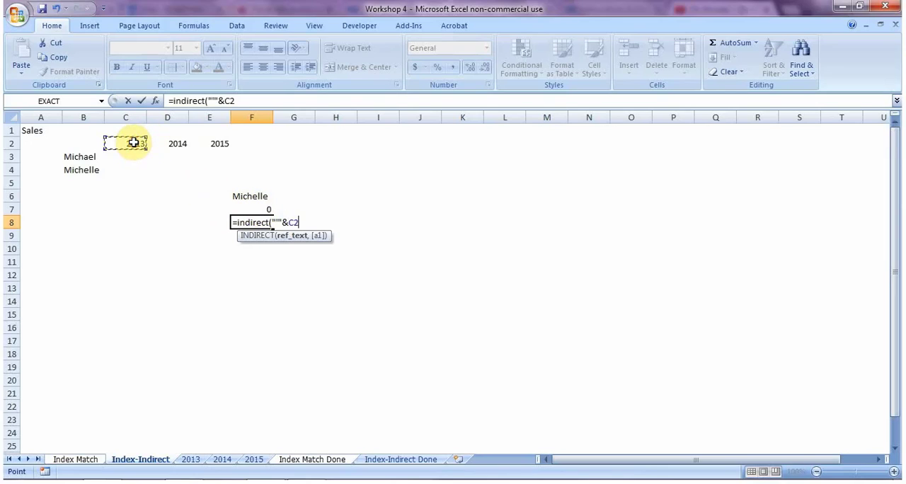
type("&\"'!b3")
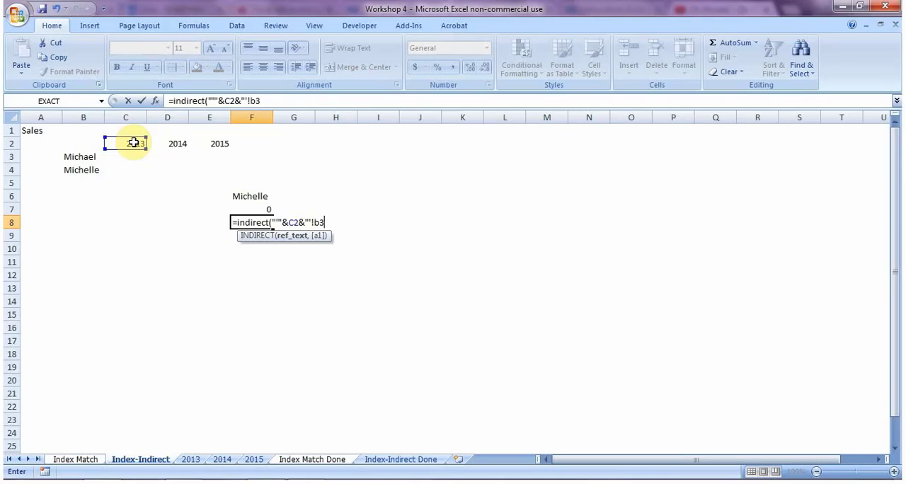
type("\")")
key("Return")
key("Up")
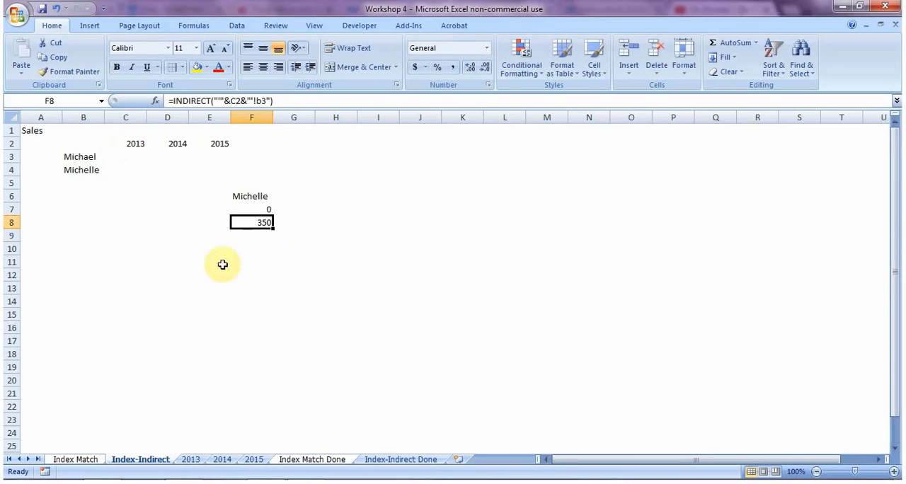
Step: Change cell B3 on the 2013 sheet to 500 and check the INDIRECT result in F8 of the Index-Indirect sheet
left_click(193, 461)
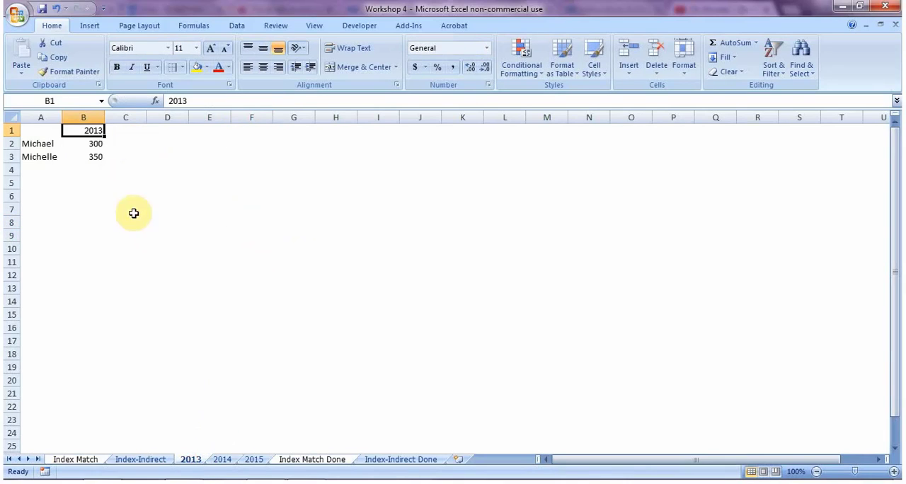
left_click(97, 156)
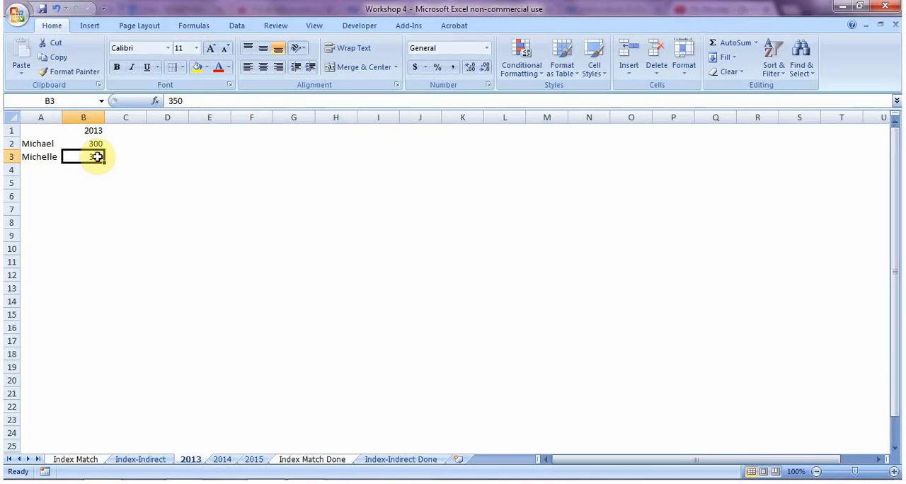
type("500")
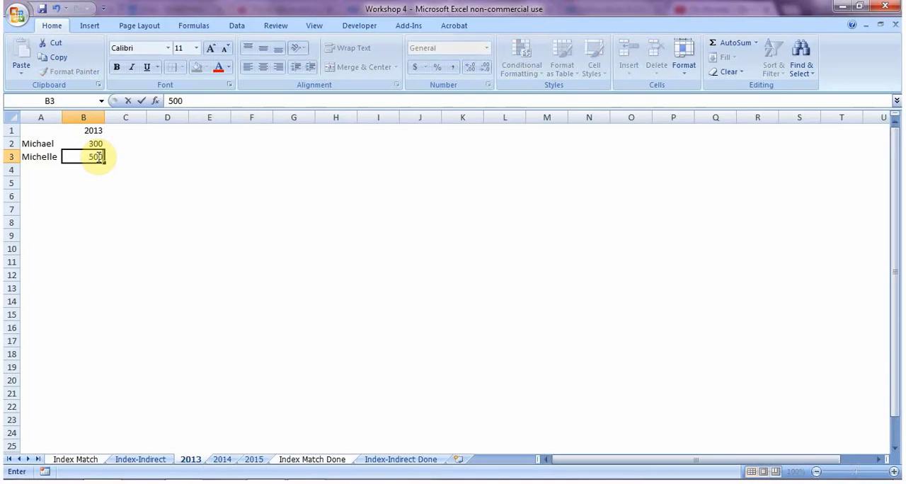
key("Return")
key("ctrl+Page_Up")
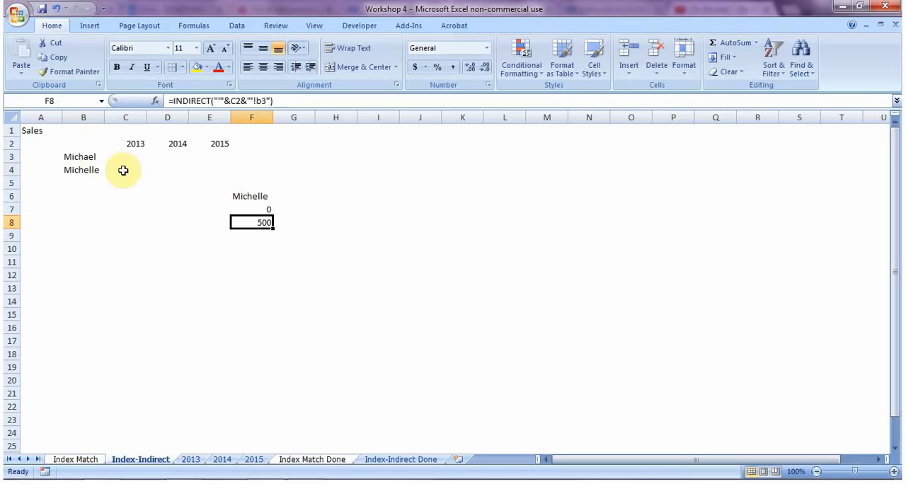
double_click(263, 221)
left_click(246, 259)
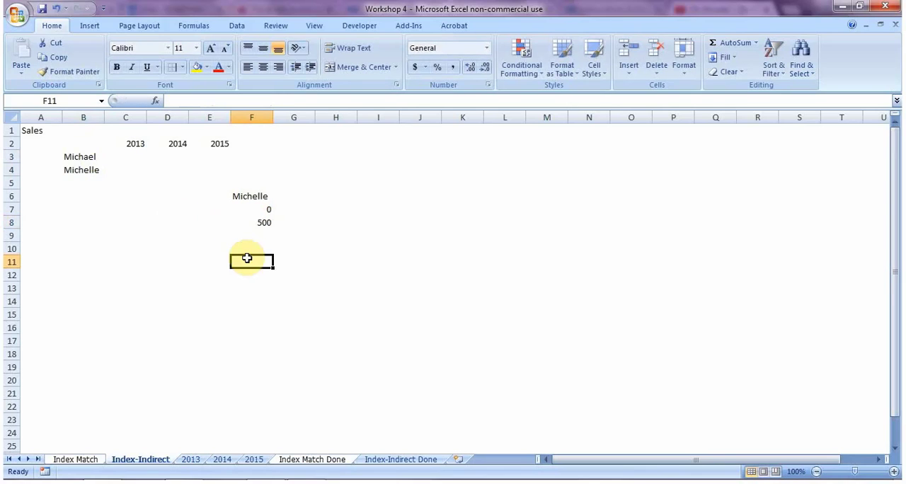
Step: Set cell B3 on the 2013 sheet back to 350 and recheck F8 on the Index-Indirect sheet
key("ctrl+Page_Down")
key("Up")
type("350")
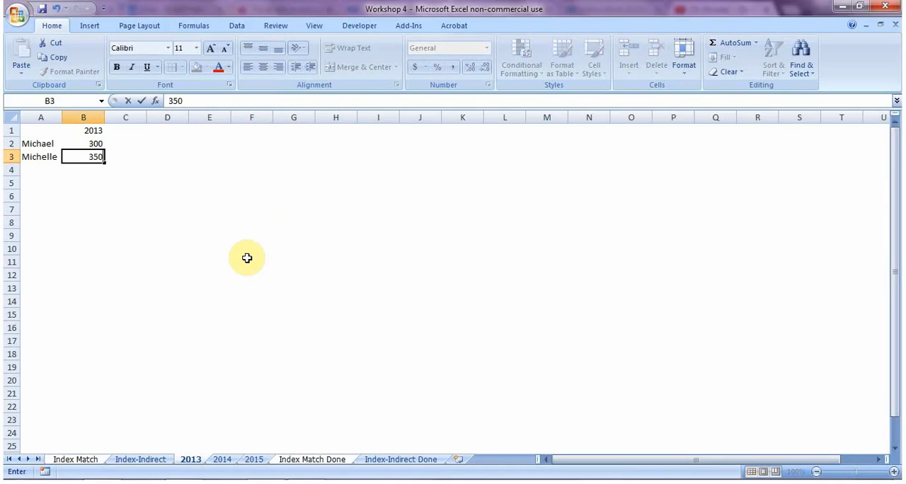
key("Return")
key("ctrl+Page_Up")
key("Up")
key("Up")
key("Up")
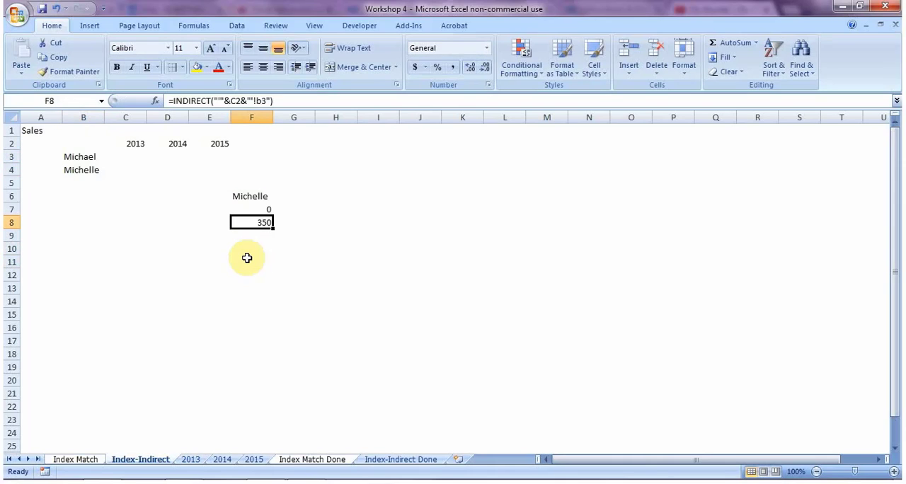
Step: Select C3 on the Index-Indirect sheet and examine the table range A1:B3 on the 2013 sheet
key("Up")
key("Up")
key("Left")
key("Up")
key("Up")
key("Up")
key("Left")
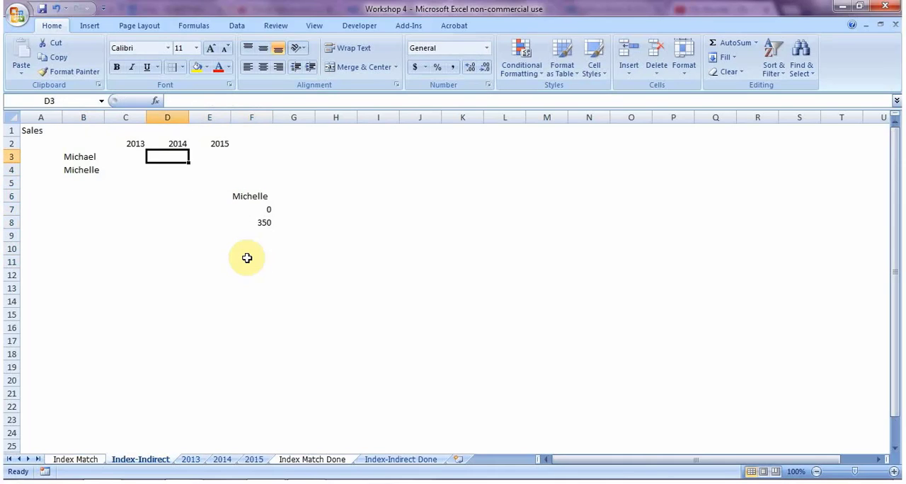
key("Left")
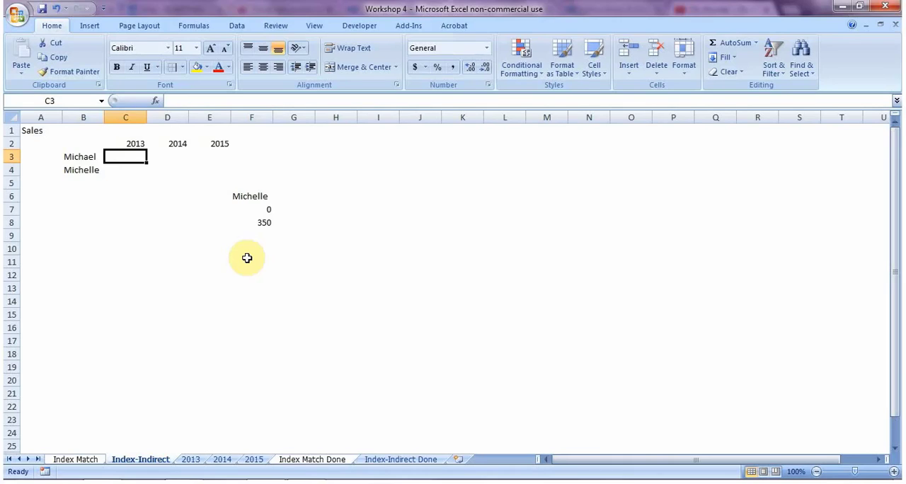
key("ctrl+Page_Down")
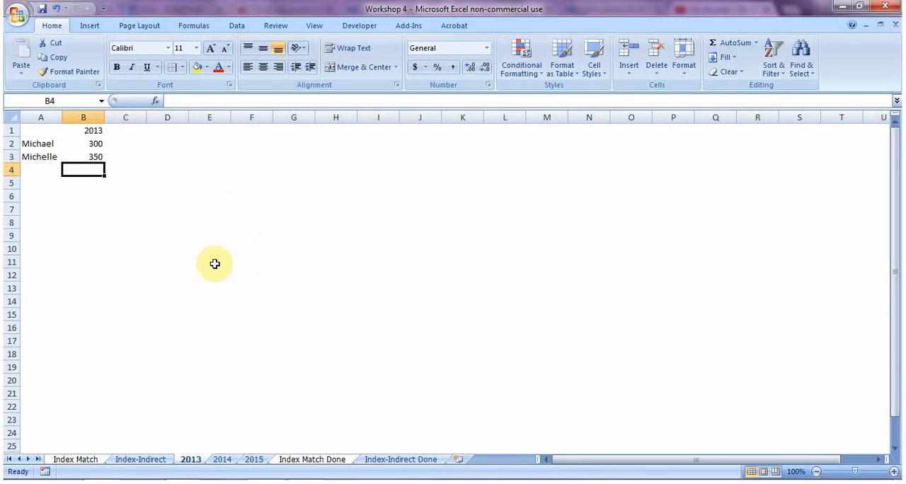
left_click_drag(35, 131, 92, 159)
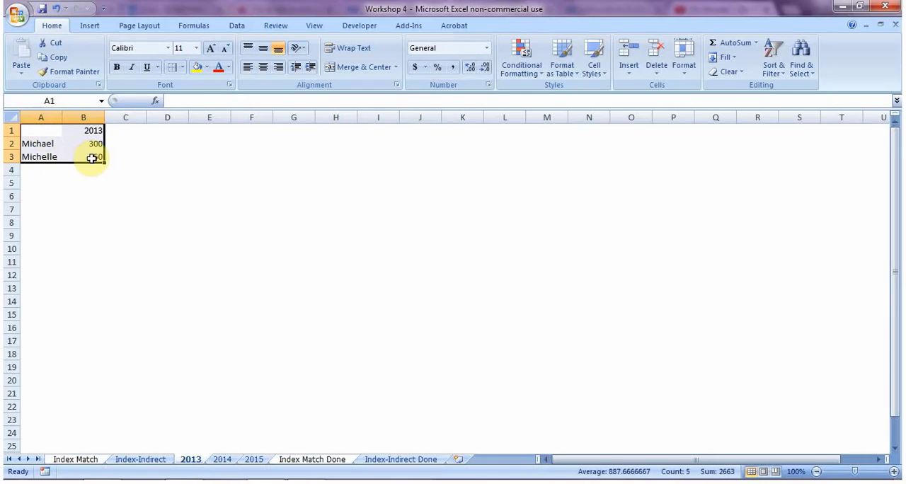
key("ctrl+Page_Up")
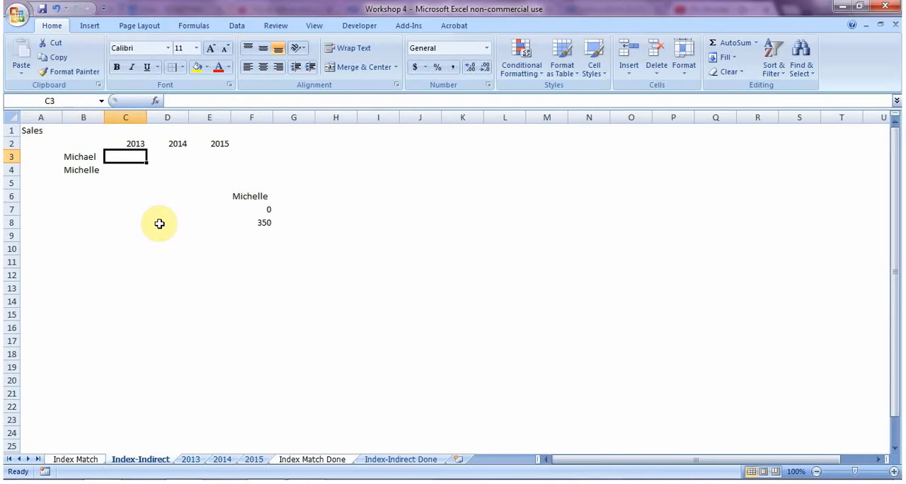
Step: Begin the formula =INDEX(INDIRECT("'"&C$2&"' in C3, locking the row of the year reference
type("=inde")
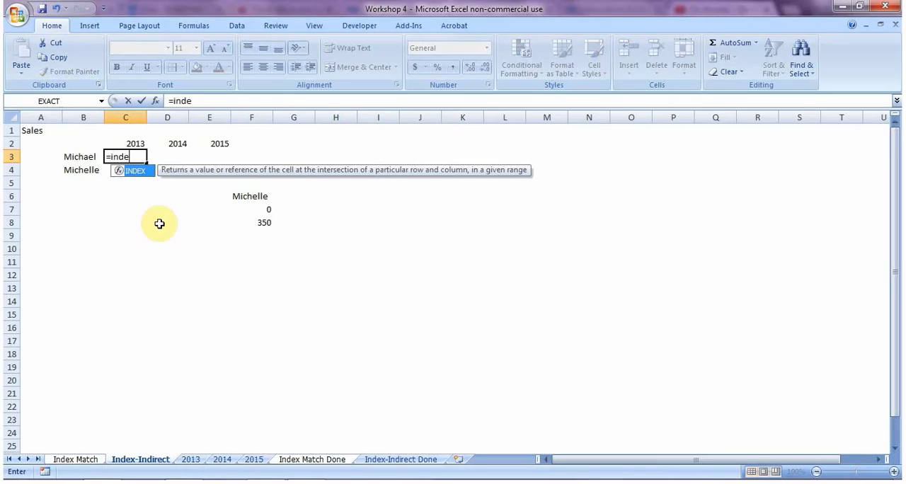
type("x(")
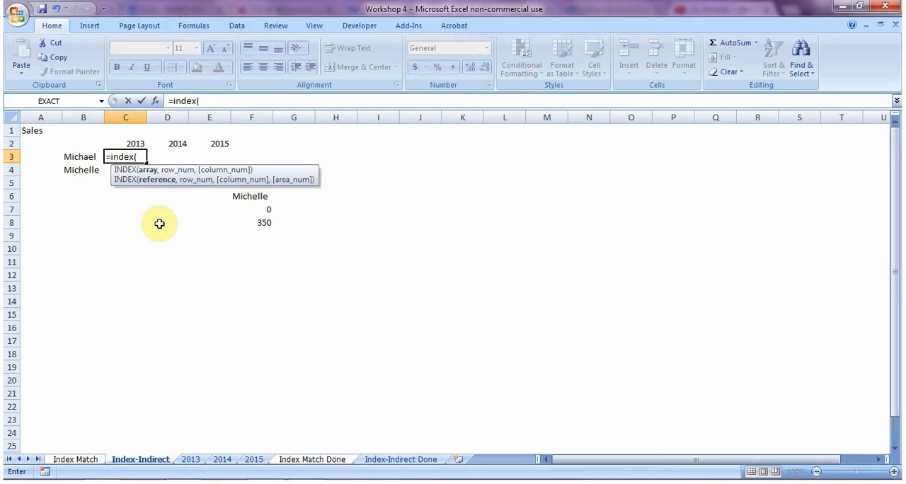
type("indirect(")
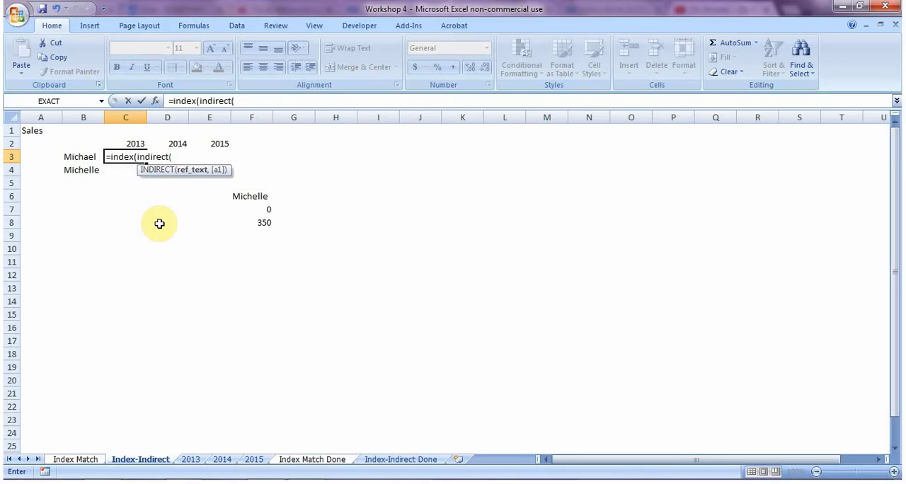
type("\"\"&")
left_click(133, 143)
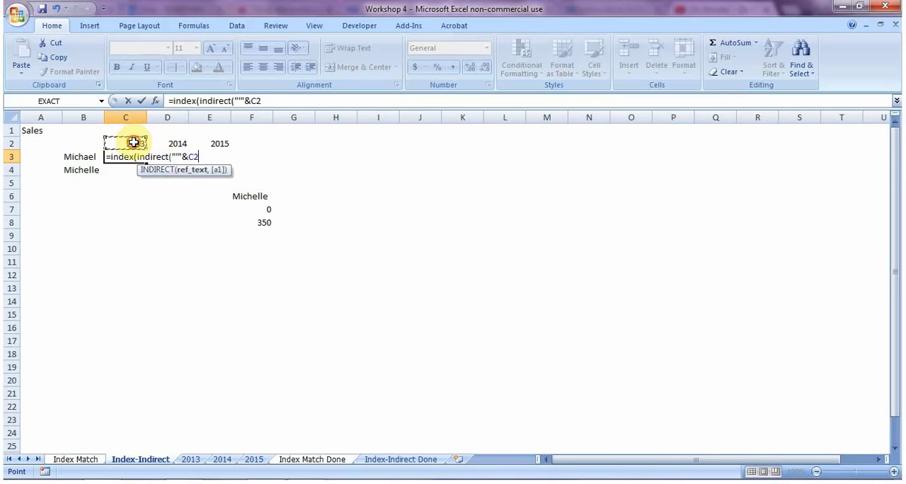
key("F4")
key("F4")
type("&\"")
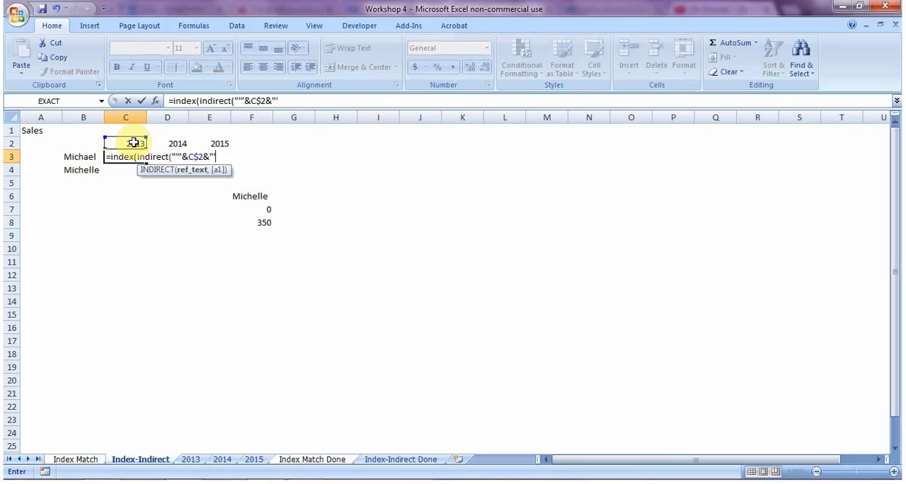
type("'!A1:B#")
Step: Add the sheet range A1:B3 to the INDIRECT text and make it absolute as $A$1:$B$3
key("BackSpace")
type("3")
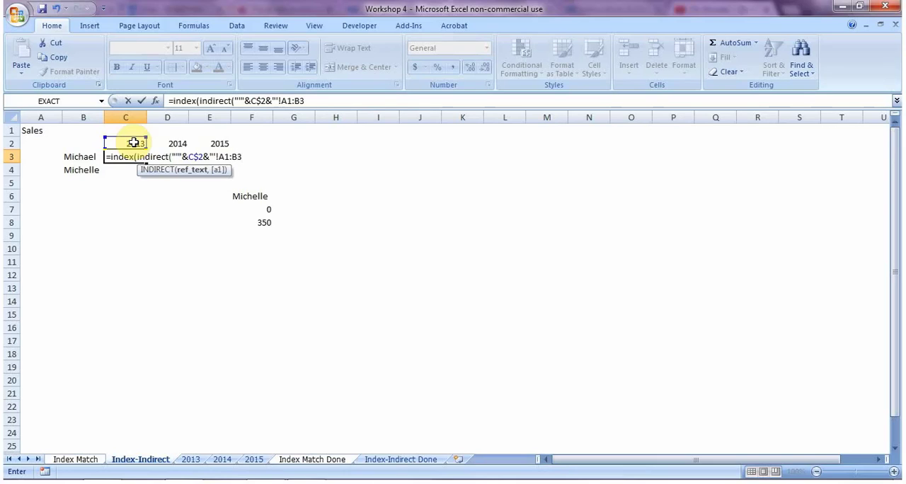
left_click(236, 156)
key("F4")
left_click(222, 156)
key("F4")
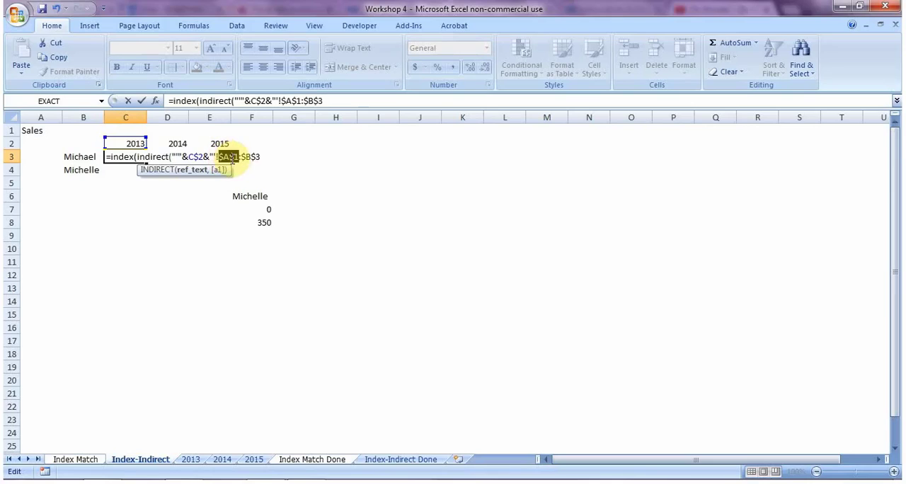
left_click(262, 157)
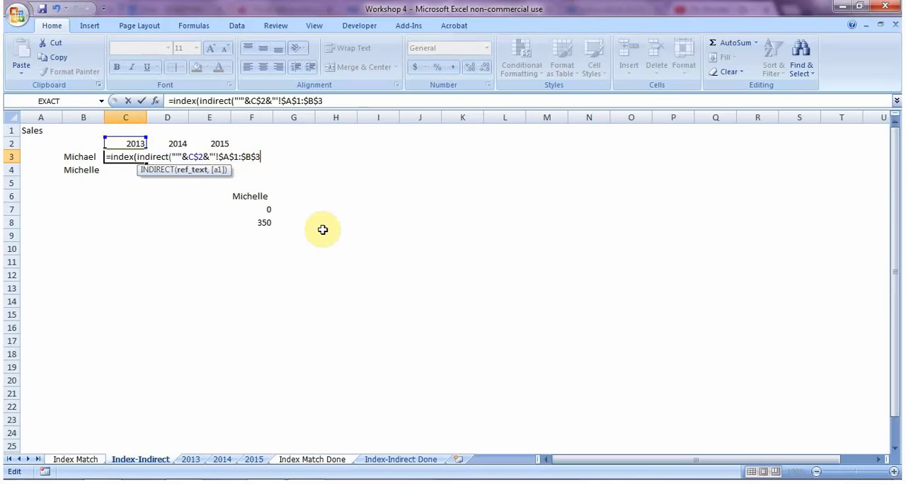
Step: Close the INDIRECT text and complete the INDEX formula in C3 with row number 2 and column number 2
type("\")")
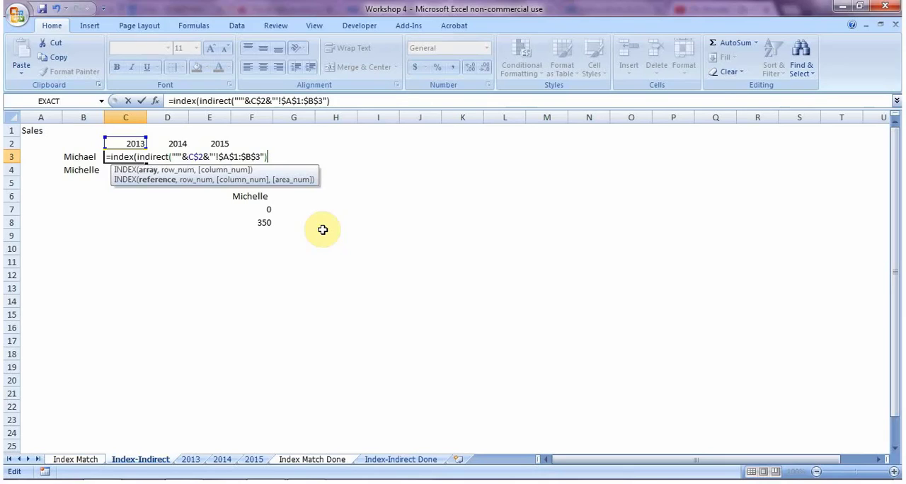
type(",2,2")
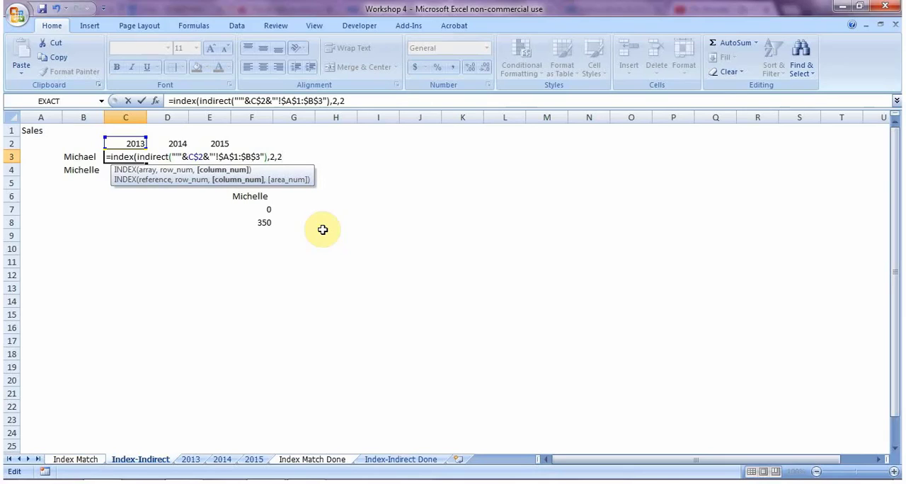
type(")")
key("Return")
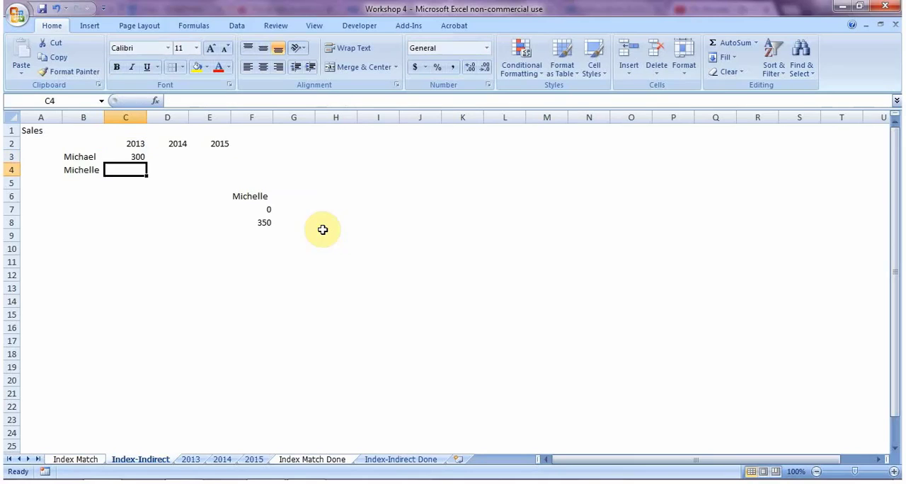
Step: Compare the result in C3 with cell B2 on the 2013 sheet
key("Up")
key("ctrl+Page_Down")
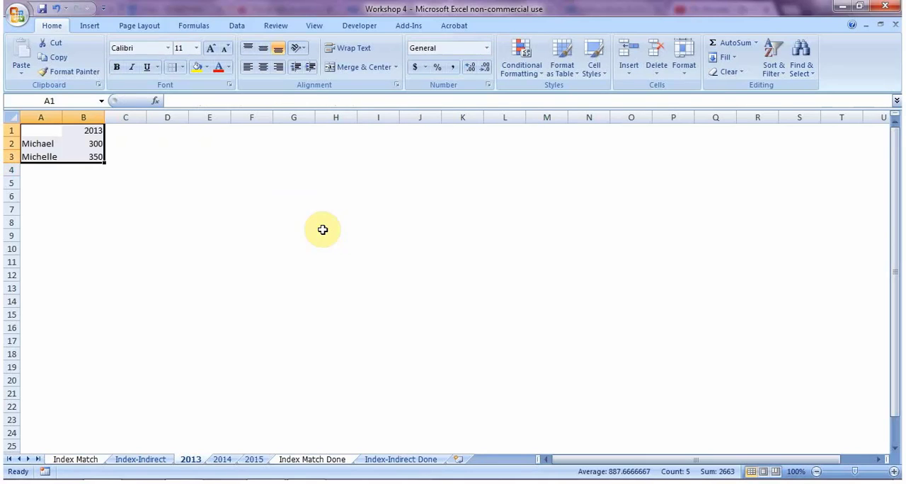
left_click(93, 143)
key("ctrl+Page_Up")
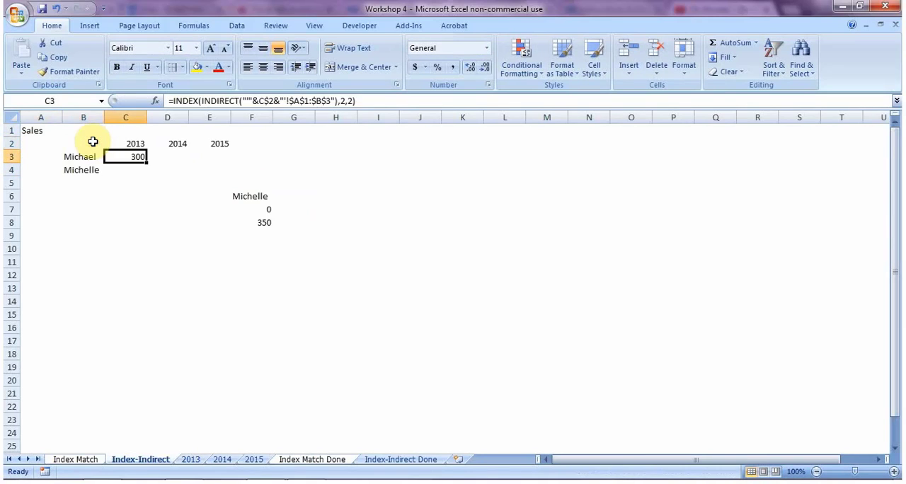
Step: Try column number 3 in the INDEX formula in C3
key("F2")
key("Left")
key("BackSpace")
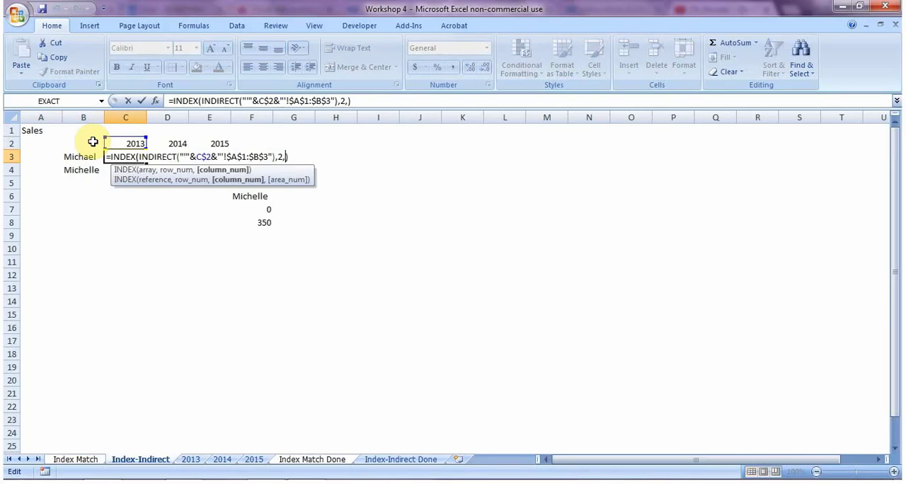
type("3")
key("Return")
Step: Set the INDEX formula in C3 to row number 3 and column number 2
key("Up")
key("F2")
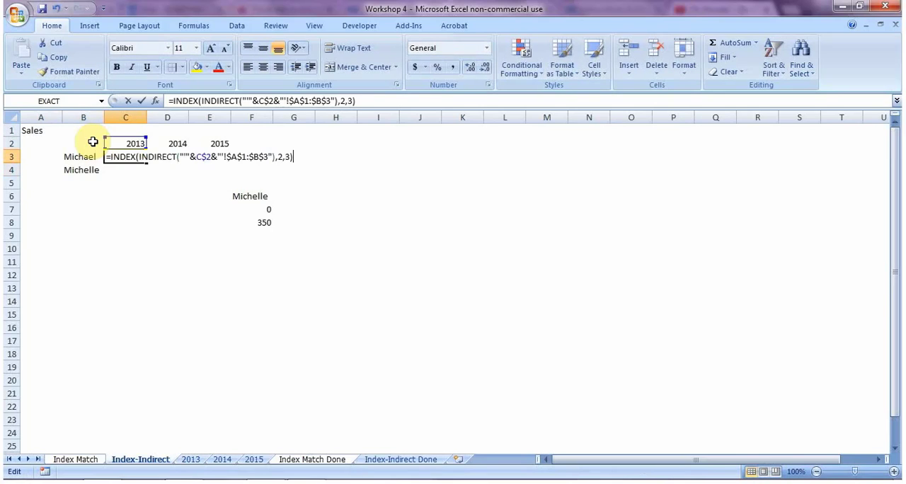
key("Left")
key("BackSpace")
type("2")
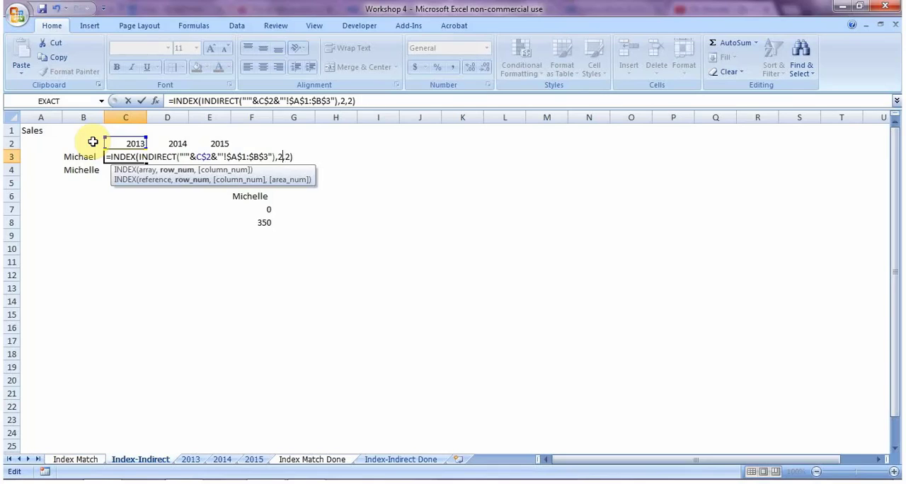
key("BackSpace")
type("3")
key("Return")
key("Up")
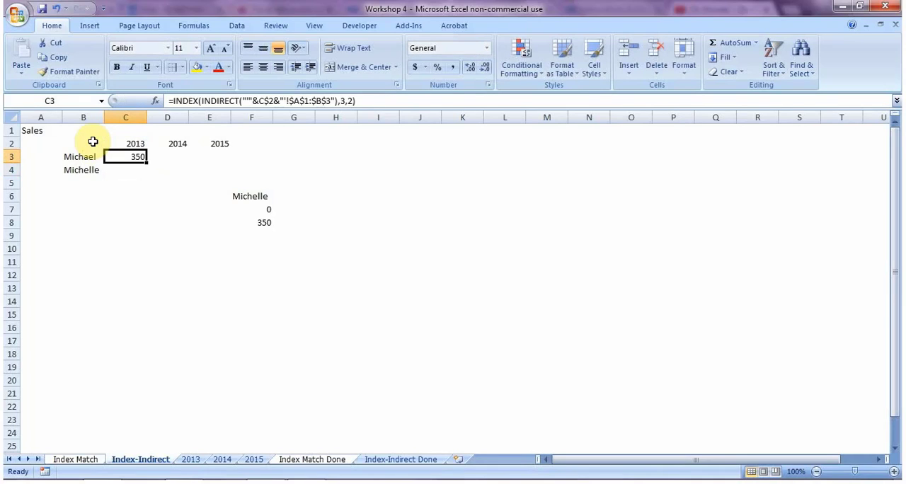
Step: Replace the row number in C3's INDEX formula with the start of a MATCH function
key("F2")
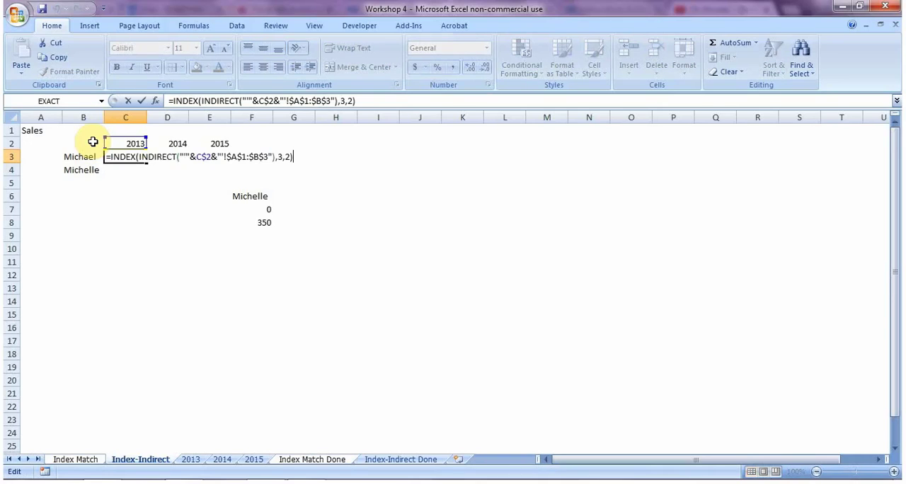
key("Left")
key("Left")
key("Left")
key("BackSpace")
type("match(")
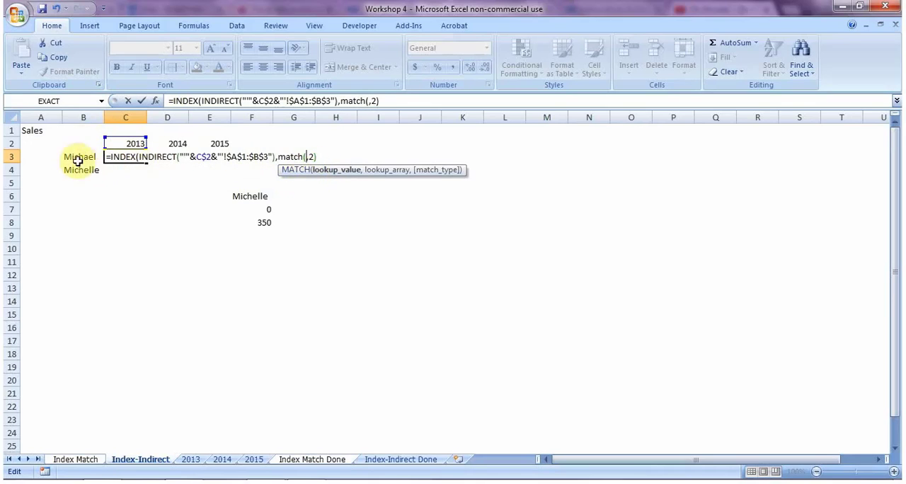
Step: Use B3 as the MATCH lookup value, locking only its row as B$3
left_click(83, 160)
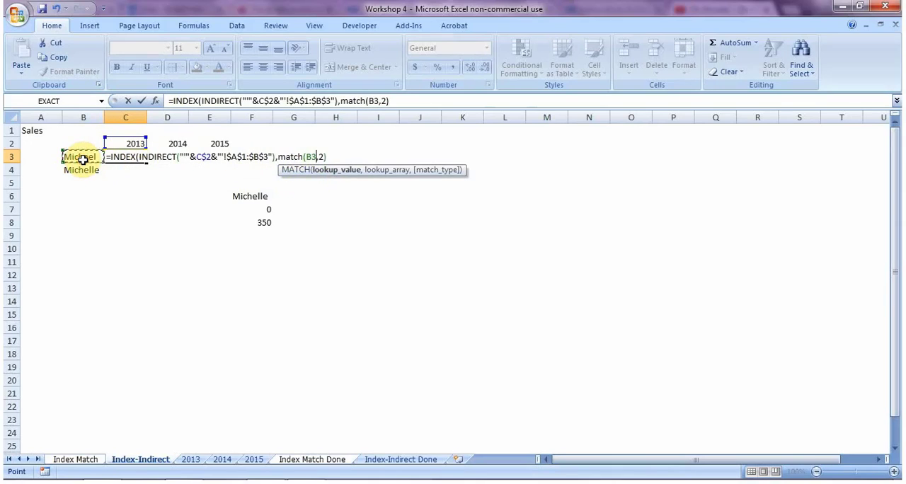
key("F4")
key("F4")
key("F4")
key("F4")
key("F4")
key("F4")
type(",")
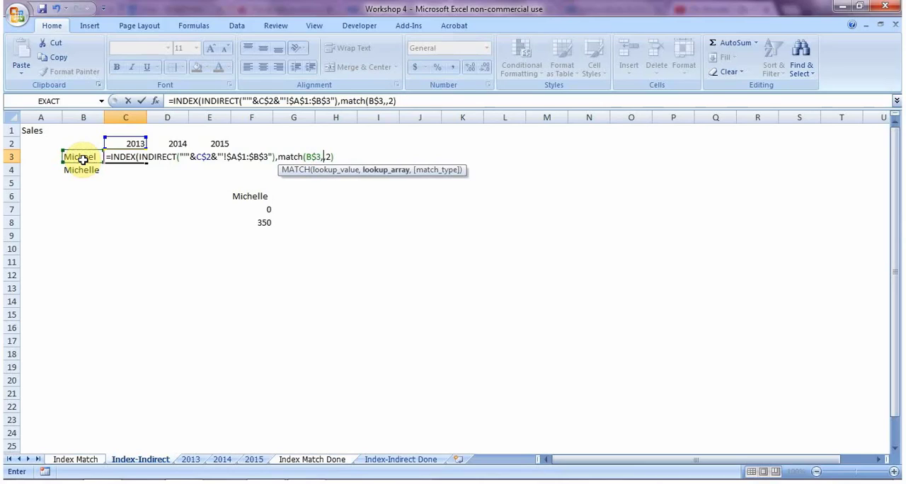
Step: Copy the whole INDIRECT expression from the INDEX array into the lookup array of the row MATCH
left_click(199, 101)
left_click_drag(201, 102, 338, 101)
key("ctrl+c")
left_click(214, 101)
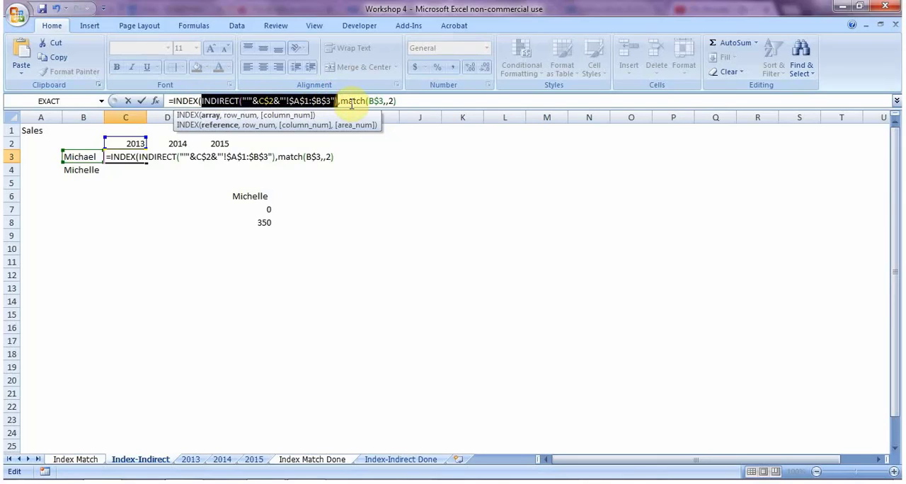
left_click(387, 101)
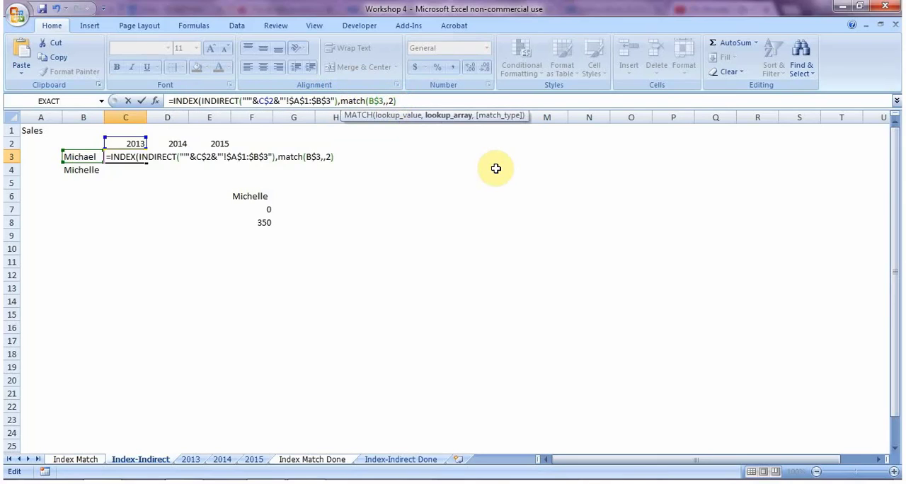
key("ctrl+v")
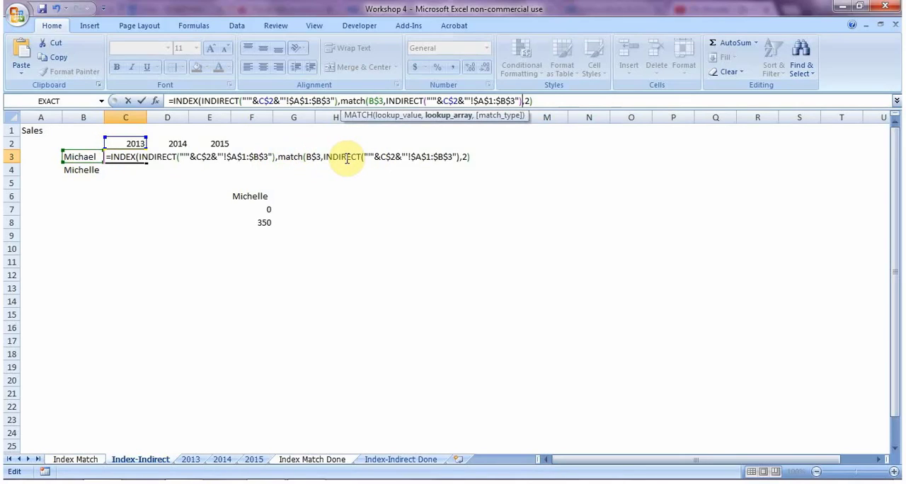
Step: Change the row MATCH lookup range to $A$1:$A$3, set match type 0 and close the function
left_click(442, 157)
key("BackSpace")
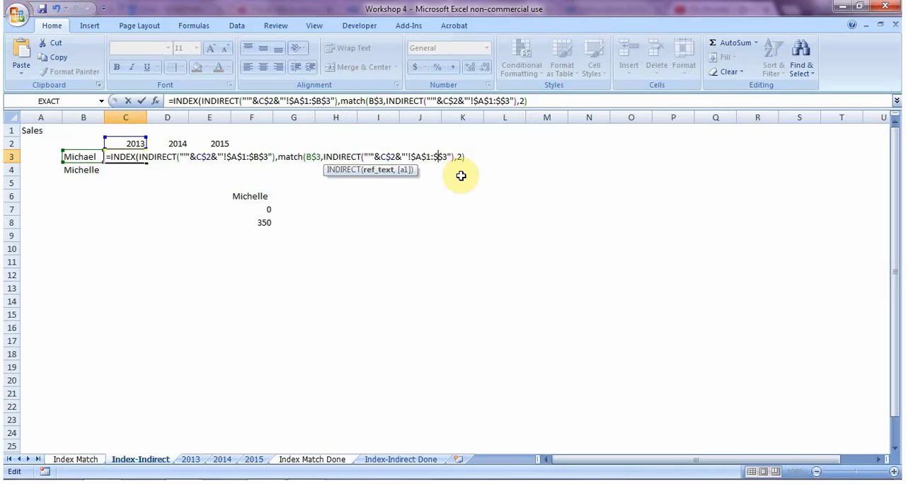
type("A")
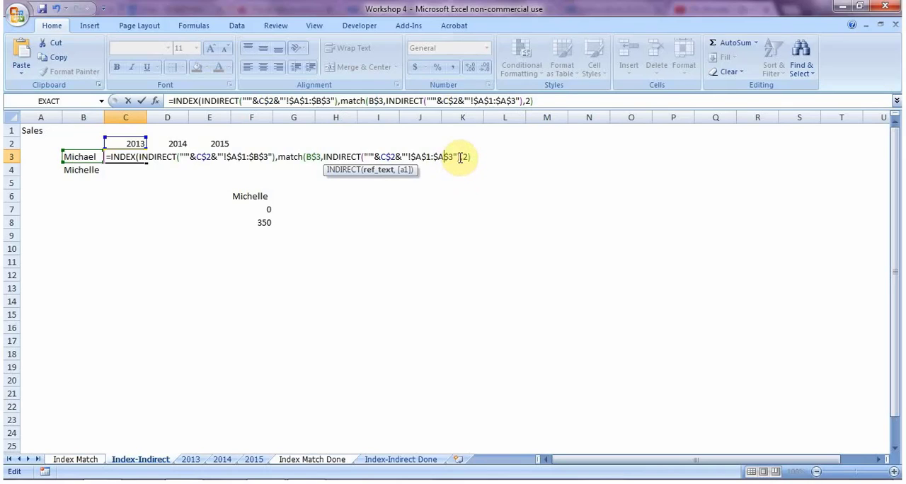
left_click(460, 157)
type(",0")
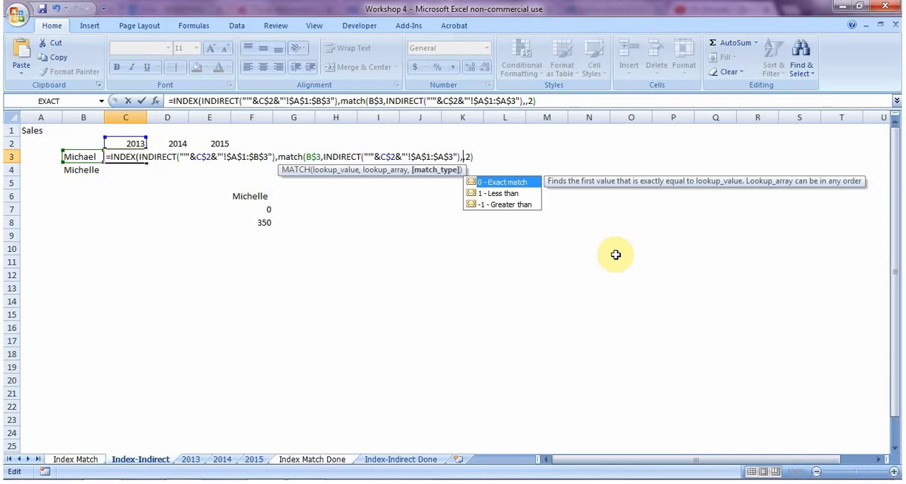
type(")")
Step: Replace the column number with a second MATCH that looks up the year in C$2
key("Right")
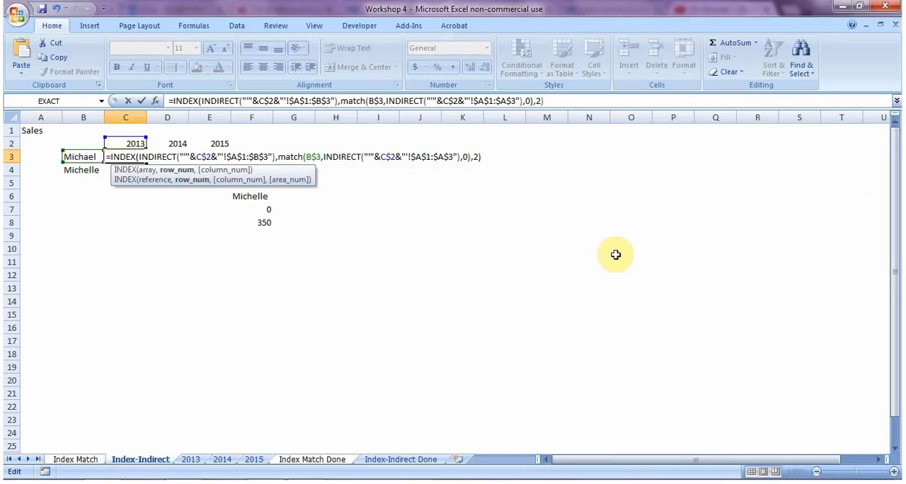
key("Right")
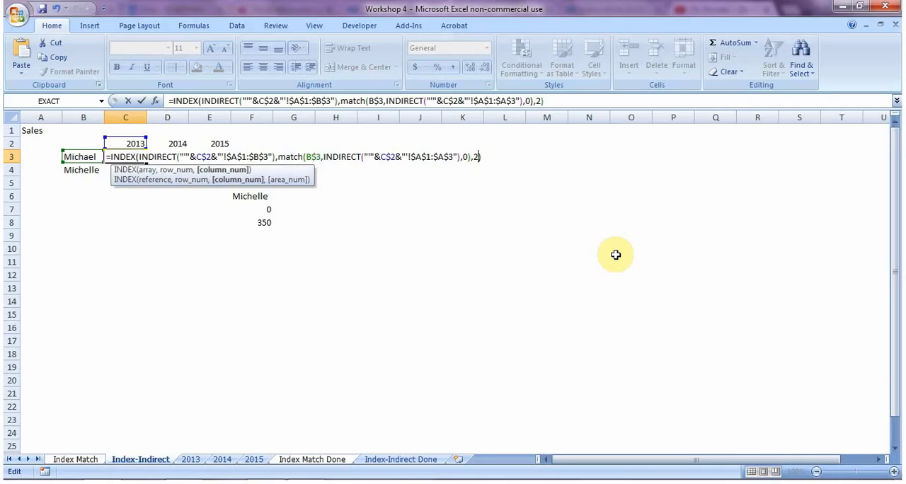
key("Delete")
type("match")
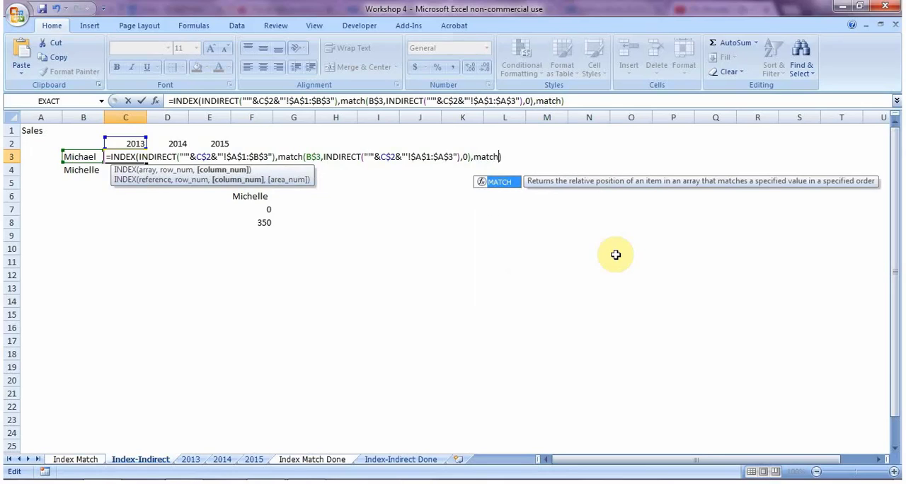
type("(")
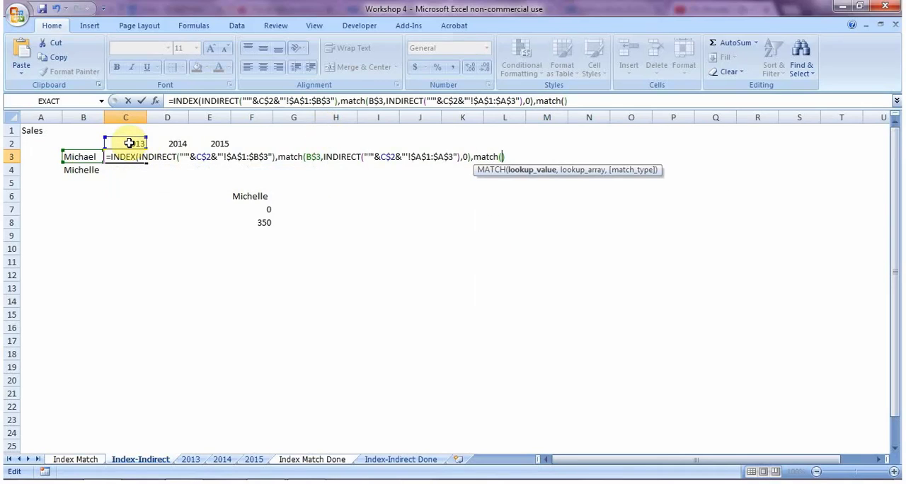
left_click(130, 144)
key("F4")
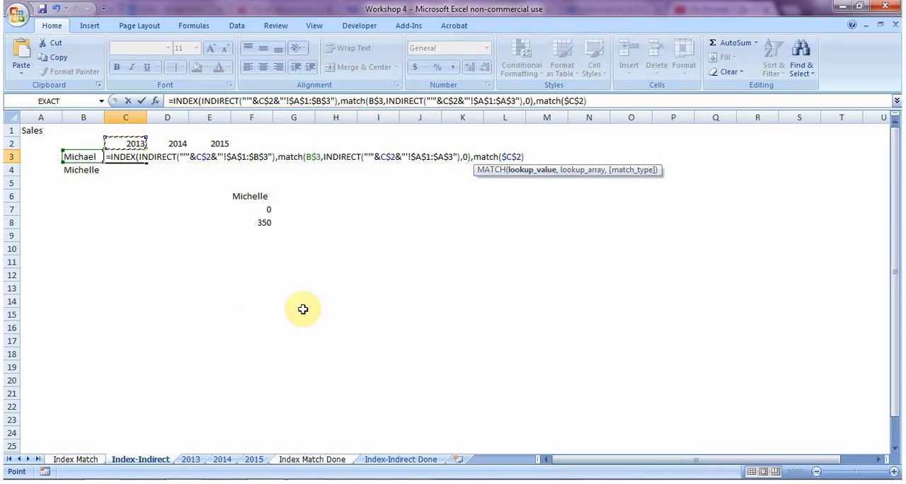
key("F4")
type(",")
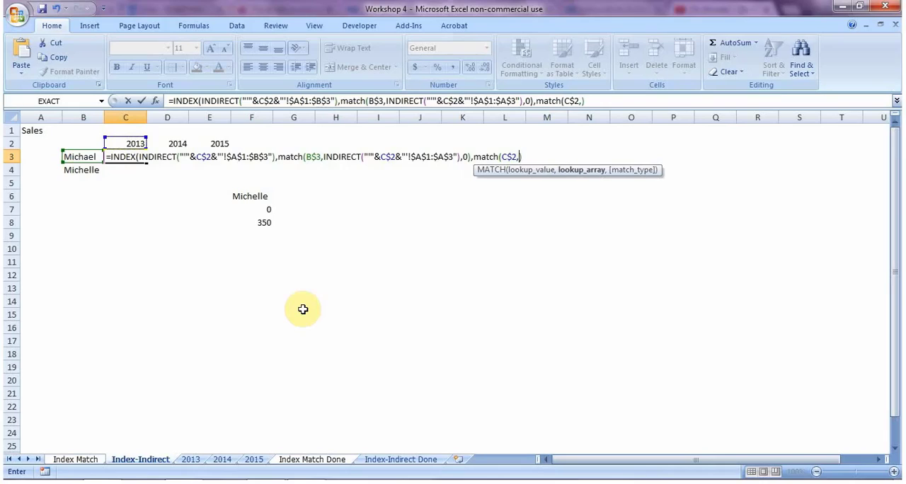
Step: Paste the INDIRECT expression as the second MATCH's lookup array and change its range to $A$1:$B$1
key("ctrl+v")
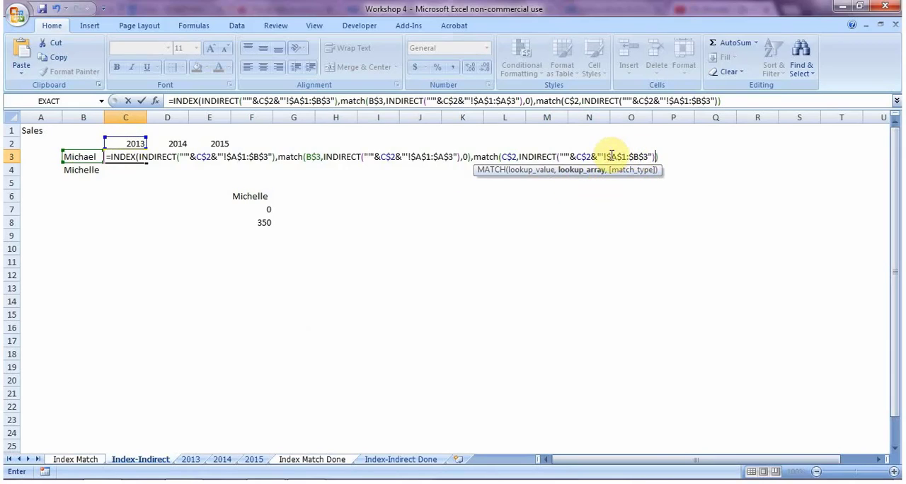
left_click(648, 157)
key("BackSpace")
type("1")
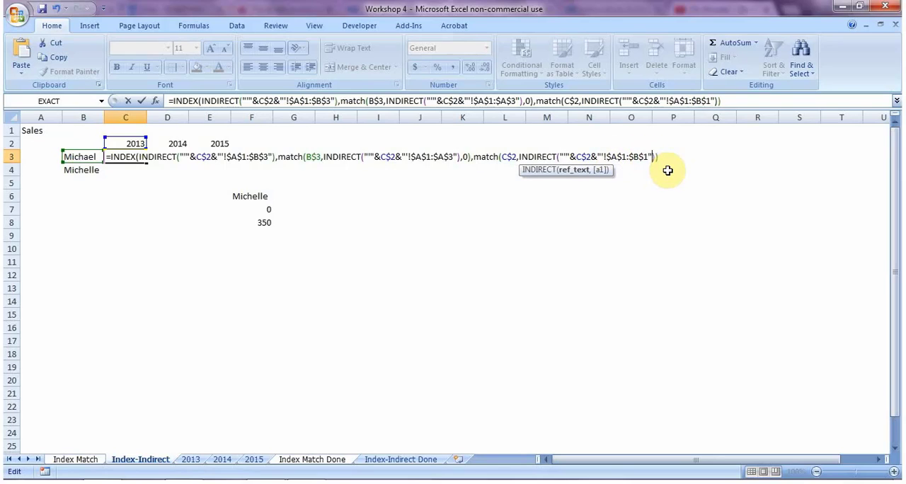
Step: Set the second MATCH to match type 0, close it and enter the completed formula in C3
key("Right")
key("Right")
type(",0")
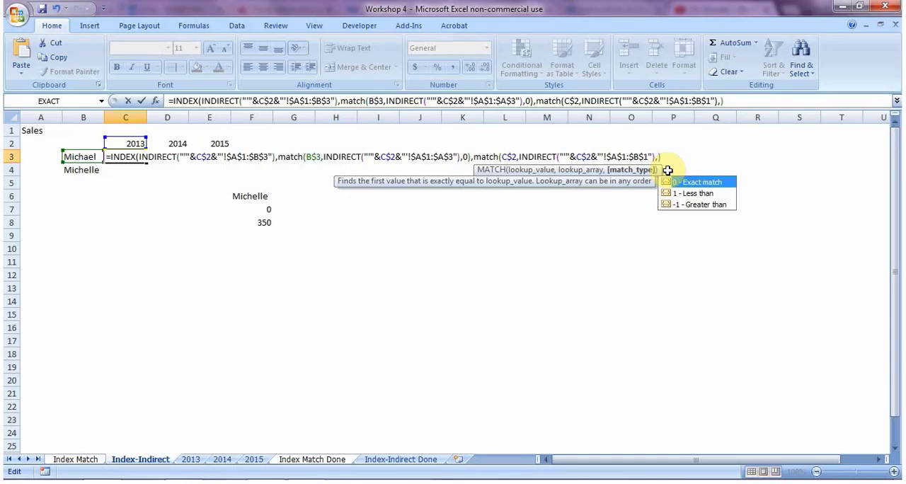
type(")")
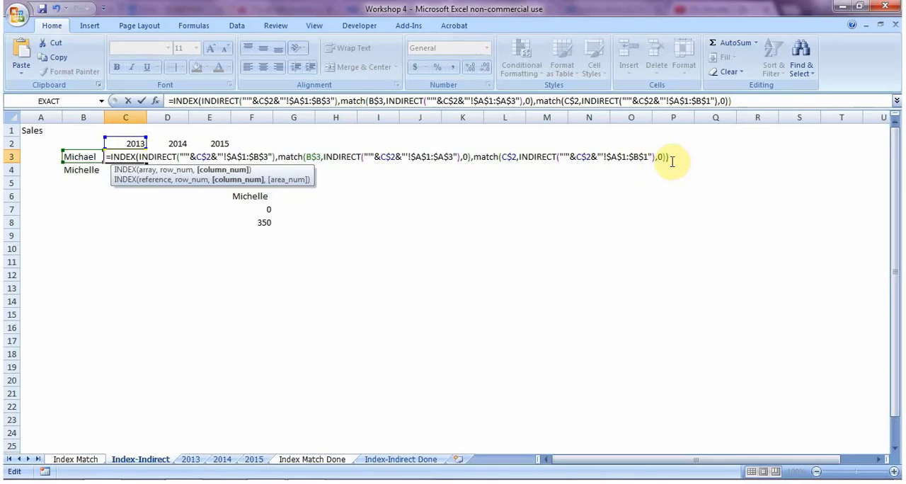
key("BackSpace")
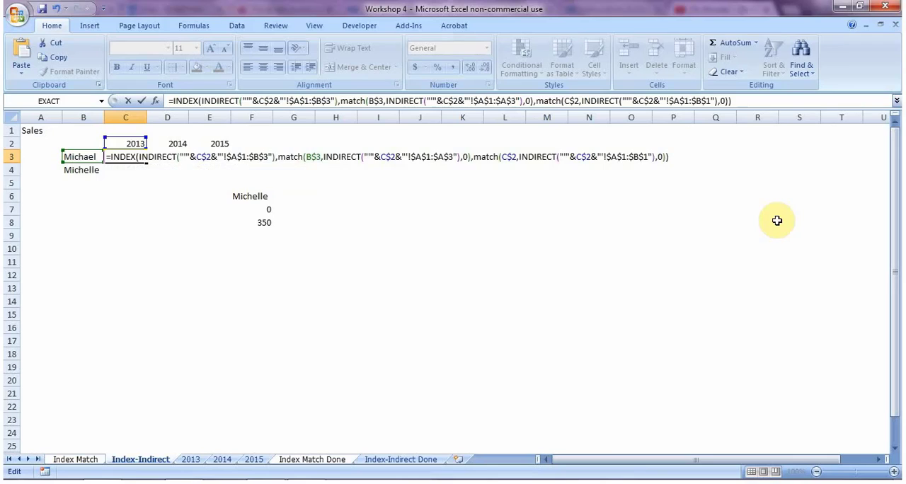
key("Return")
key("Up")
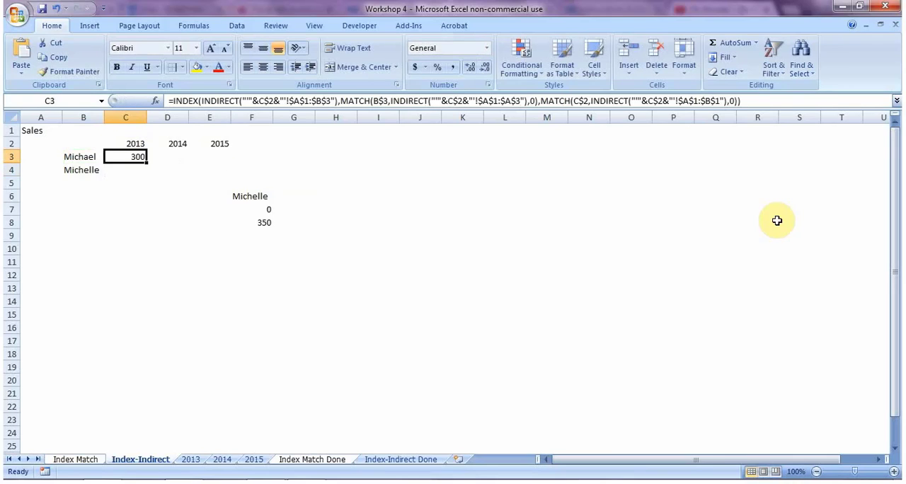
Step: Copy the formula from C3 to D3 and inspect the references in the copied formula
key("ctrl+c")
key("Right")
key("ctrl+v")
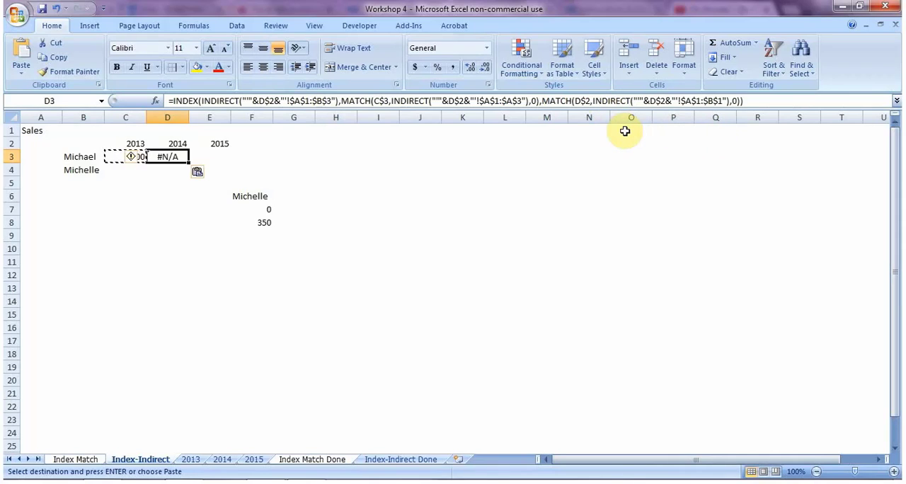
key("F2")
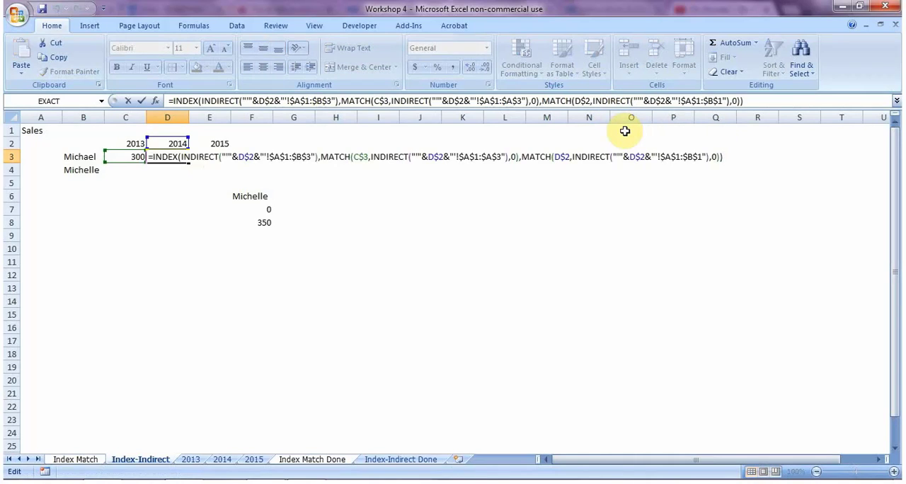
key("Escape")
Step: Copy the formula from C3 to C4 and compare the result with the sales on the 2013 sheet
key("Left")
key("ctrl+c")
key("Down")
key("ctrl+v")
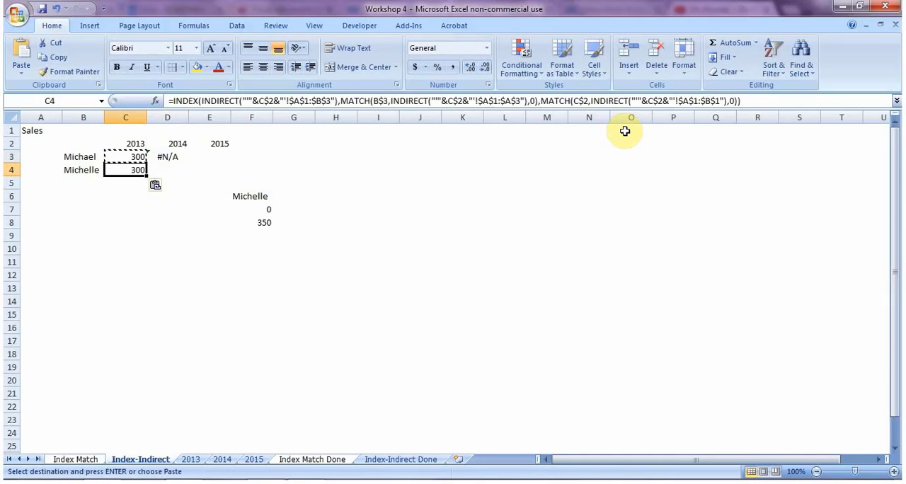
key("ctrl+Page_Down")
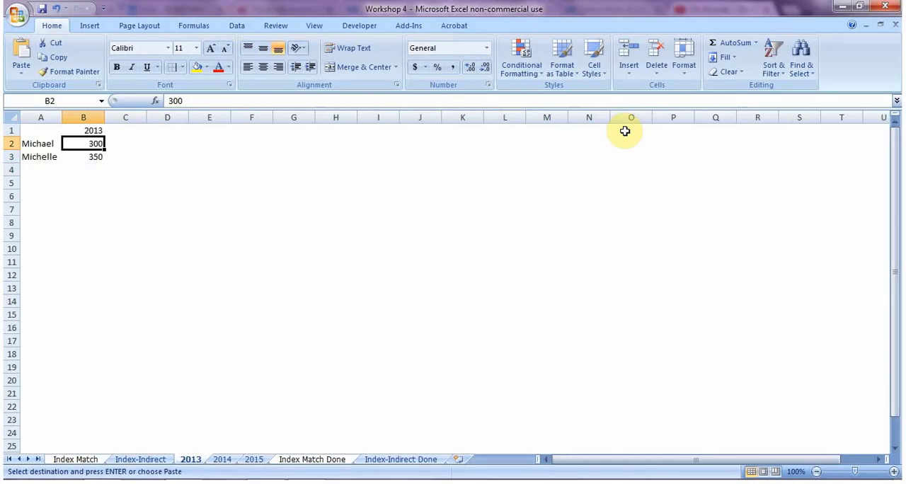
key("ctrl+Page_Up")
Step: Open the formula in C3 of the Index-Indirect sheet and examine the references in its two MATCH functions
key("Up")
key("F2")
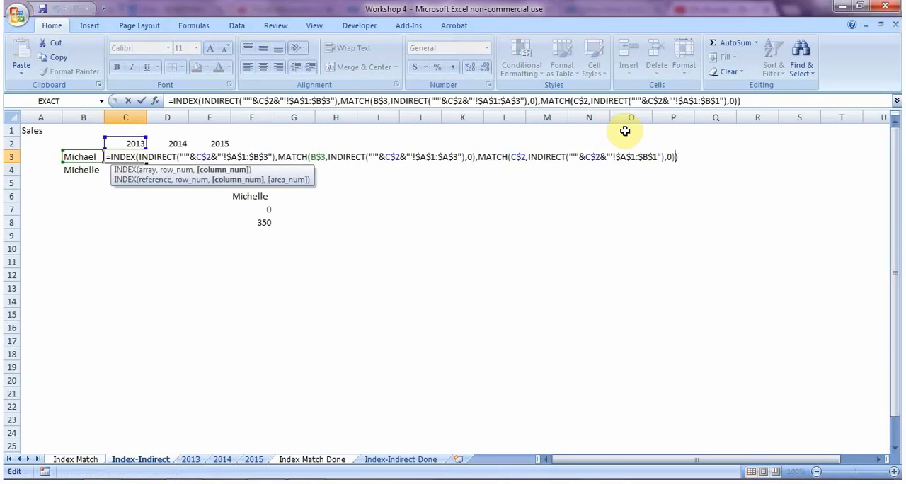
key("Left")
key("Left")
key("Left")
key("Left")
key("Left")
key("Left")
key("Left")
key("Left")
key("Left")
key("Left")
key("Left")
key("Left")
key("Left")
key("Left")
key("Left")
key("Left")
key("Left")
key("Left")
key("Left")
key("Left")
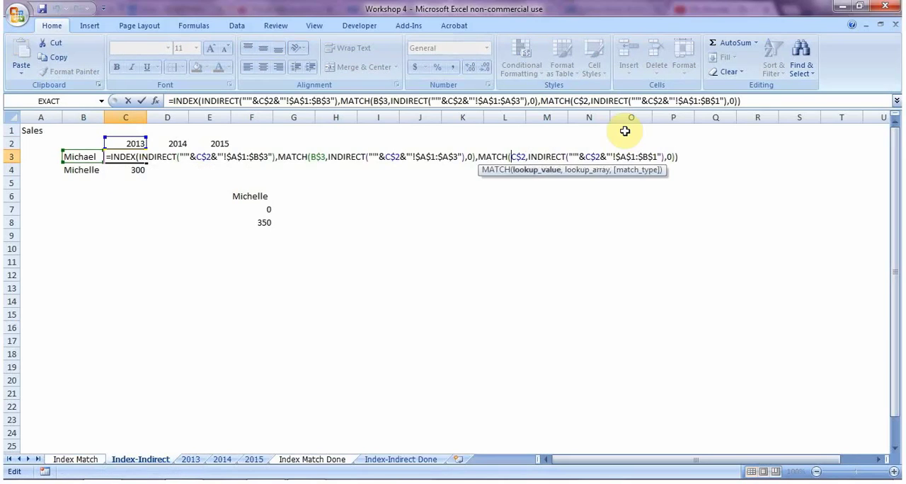
key("Left")
key("Left")
key("Left")
key("Left")
key("Left")
key("Left")
key("Left")
key("Left")
key("Left")
key("Left")
key("Left")
key("Left")
key("Left")
key("Left")
key("Left")
key("Left")
key("Left")
key("Left")
key("Left")
key("Left")
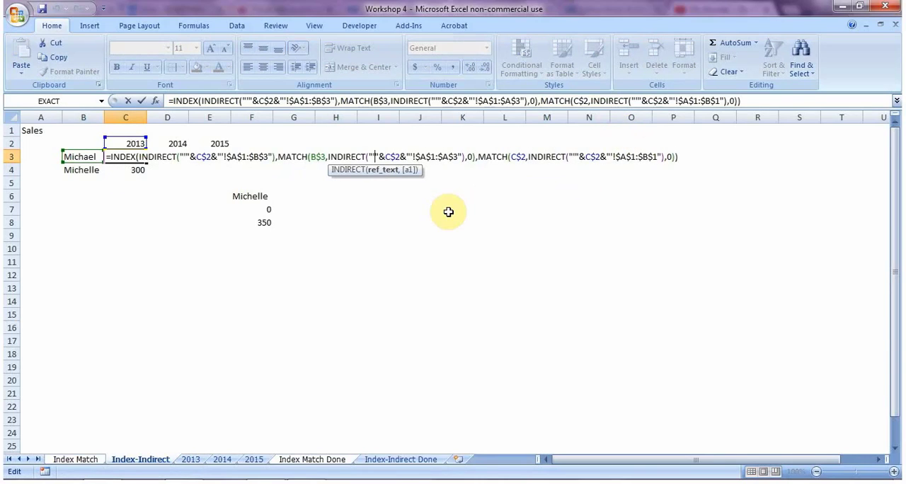
Step: Replace the second MATCH in C3's formula with the fixed column number 2 and enter the formula
key("Right")
key("Right")
key("Right")
key("Right")
key("Right")
key("Right")
key("Right")
key("Right")
key("Right")
key("Right")
key("Right")
key("Right")
key("Right")
key("Right")
key("Right")
key("Right")
key("Right")
key("Right")
key("Right")
key("Right")
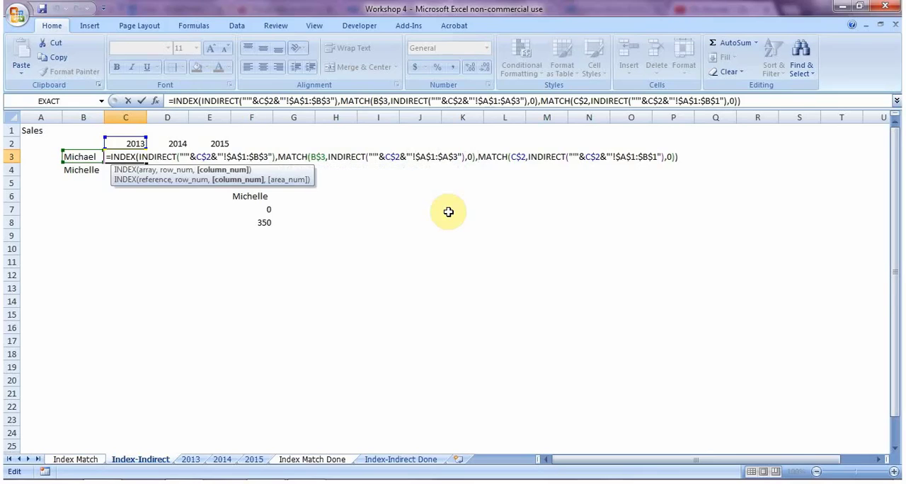
key("shift+Right")
key("shift+Right")
key("shift+Right")
key("shift+Right")
key("shift+Right")
key("shift+Right")
key("shift+Right")
key("shift+Right")
key("shift+Right")
key("shift+Right")
key("shift+Right")
key("shift+Right")
key("shift+Right")
key("shift+Right")
key("shift+Right")
key("shift+Right")
key("shift+Right")
key("shift+Right")
key("shift+Right")
key("shift+Right")
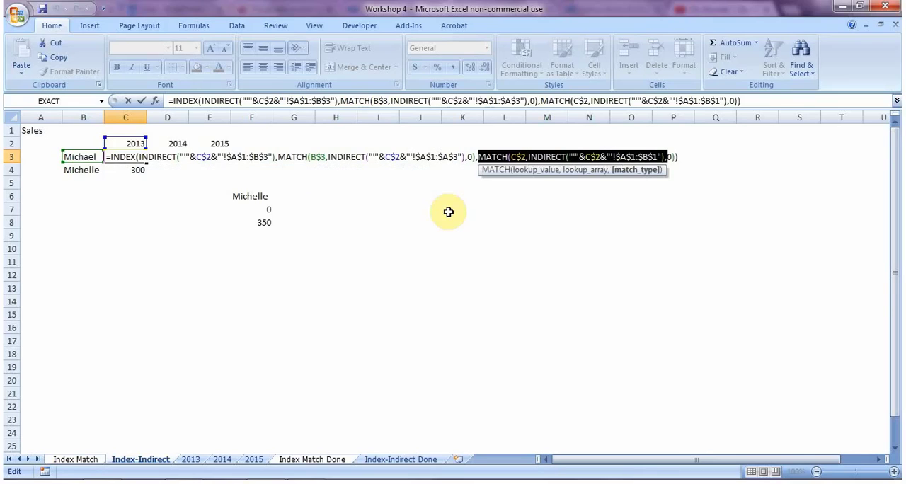
key("shift+Right")
key("shift+Right")
key("Delete")
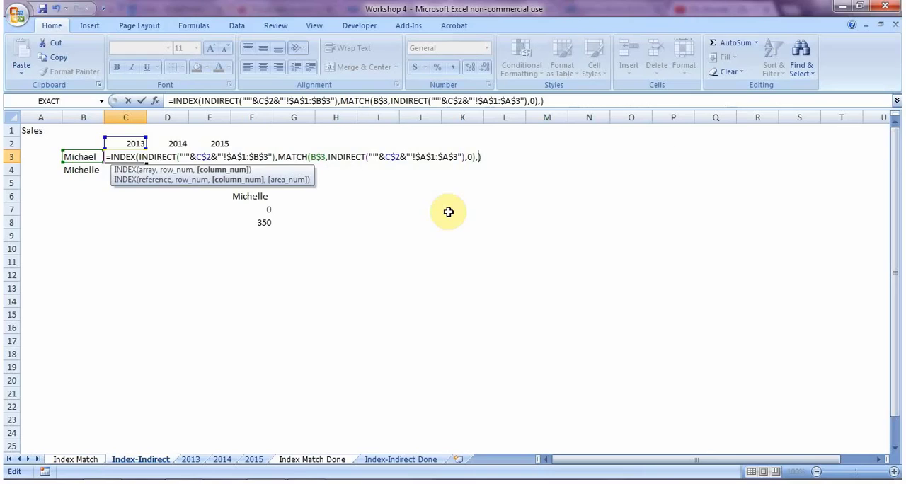
type("2")
key("Return")
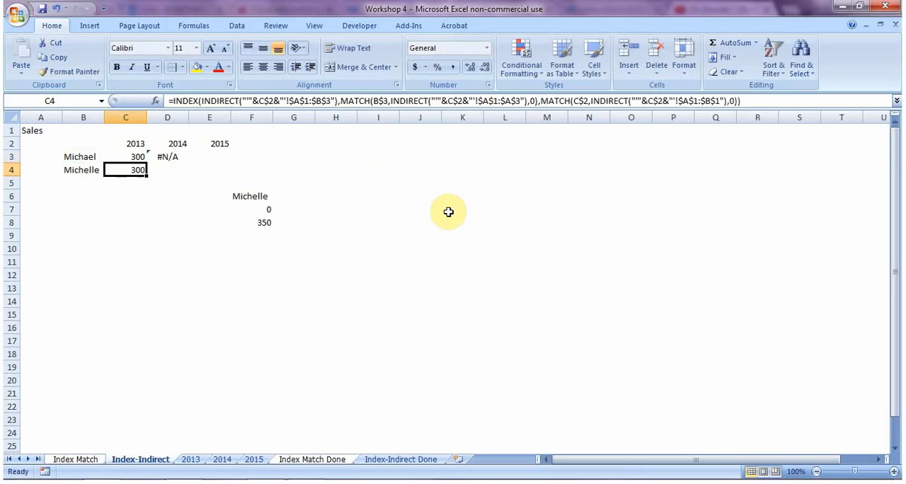
Step: Copy the shortened formula from C3 to D3
key("Up")
key("ctrl+c")
key("Down")
key("Up")
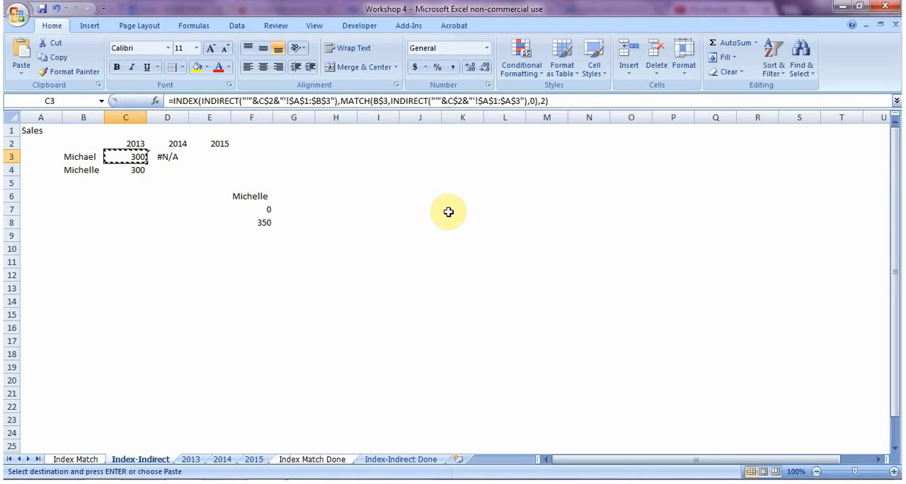
key("Right")
key("ctrl+v")
Step: Compare the MATCH lookup value references in the formulas of C3 and D3
key("Left")
key("F2")
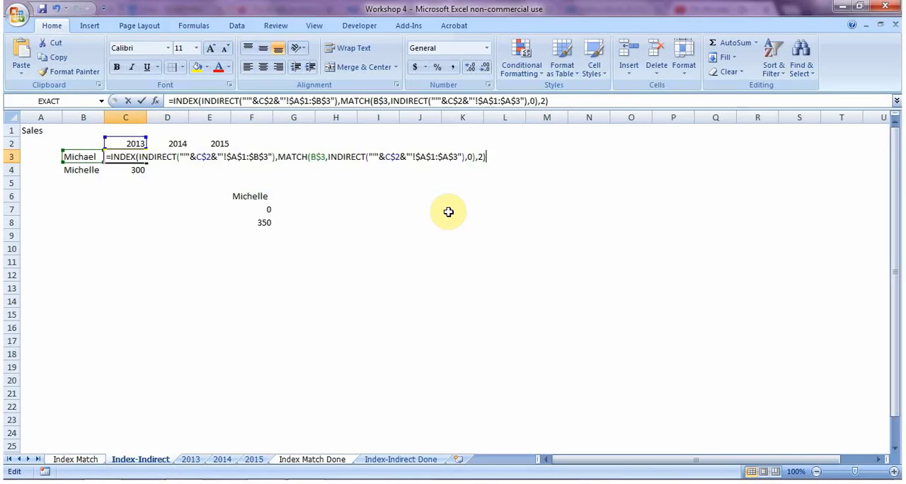
key("Left")
key("Left")
key("Left")
key("Left")
key("Left")
key("Left")
key("Left")
key("Left")
key("Left")
key("Left")
key("Left")
key("Left")
key("Left")
key("Left")
key("Left")
key("Left")
key("Left")
key("Left")
key("Left")
key("Left")
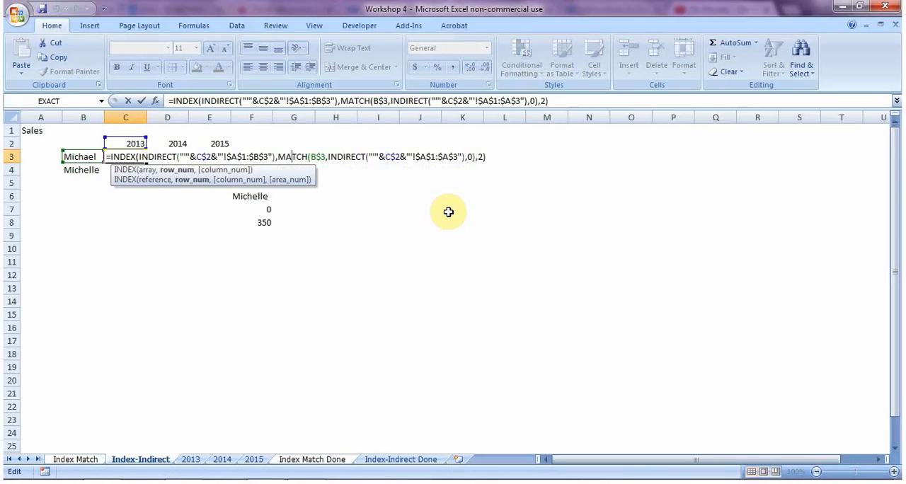
key("Right")
key("Right")
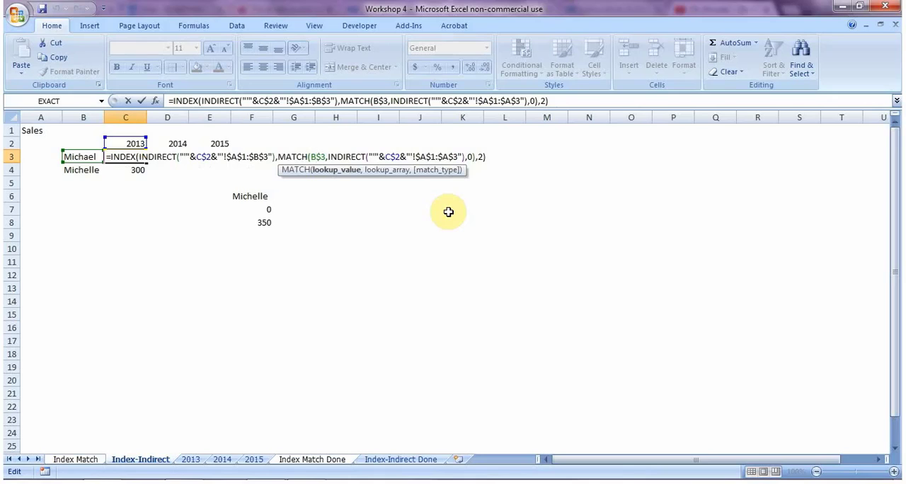
key("ctrl+Return")
key("Right")
key("F2")
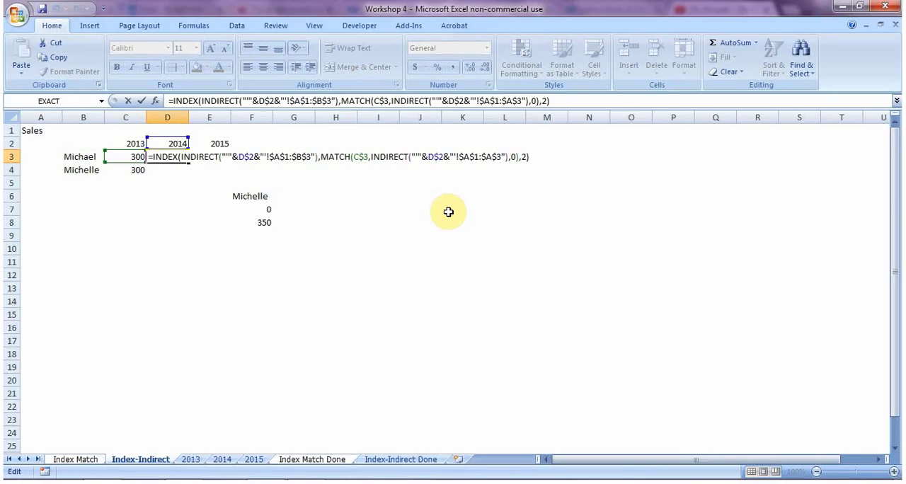
key("Escape")
Step: Change the MATCH lookup value in C3's formula to $B3, locking the column instead of the row, and enter it
key("Left")
key("F2")
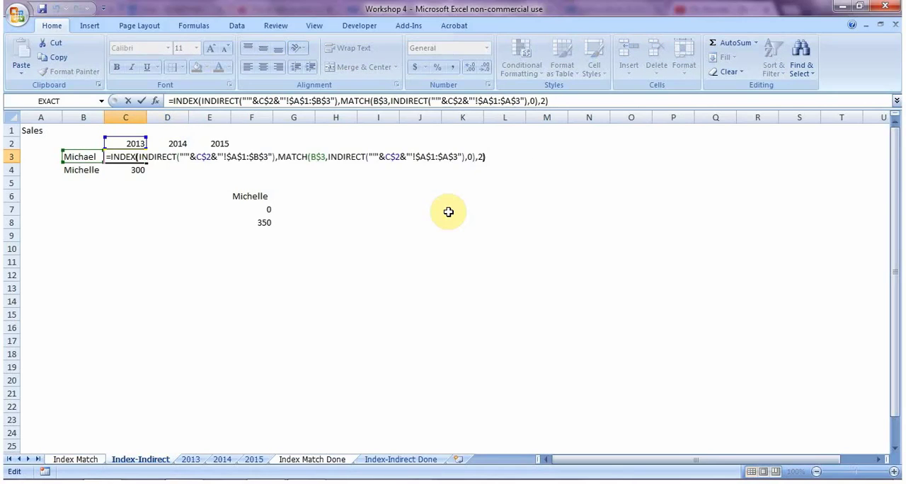
key("Left")
key("Left")
key("Left")
key("Left")
key("Left")
key("Left")
key("Left")
key("Left")
key("Left")
key("Left")
key("Left")
key("Left")
key("Left")
key("Left")
key("Left")
key("Left")
key("Left")
key("Left")
key("Left")
key("Left")
key("Left")
key("Left")
key("Left")
key("Left")
key("Left")
key("Left")
key("Left")
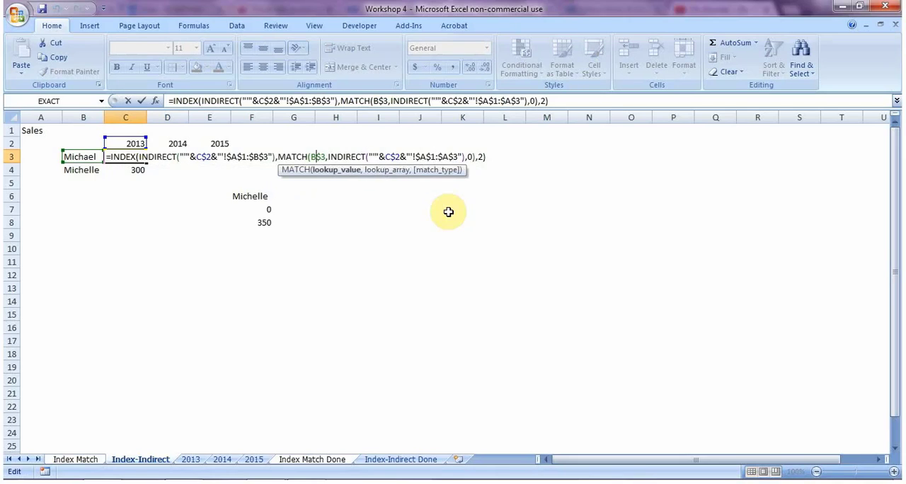
key("Delete")
key("Left")
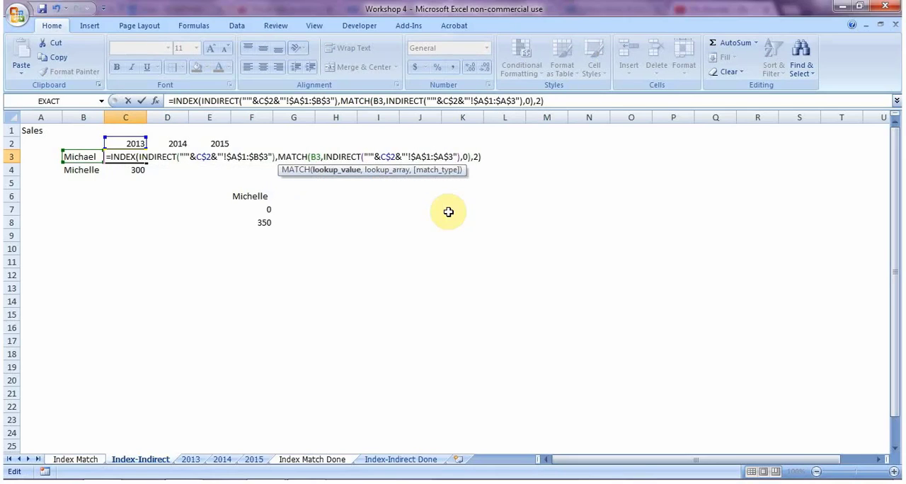
type("$")
key("Right")
key("Right")
key("Right")
key("Right")
key("Right")
key("Right")
key("Right")
key("Right")
key("Right")
key("Right")
key("Right")
key("Right")
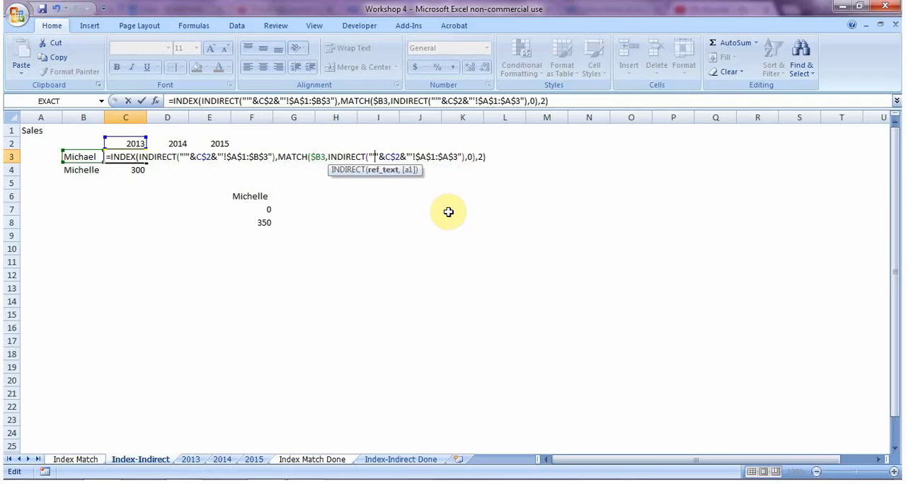
key("Return")
Step: Copy the corrected formula from C3 to D3 to test the $B3 reference
key("Up")
key("ctrl+c")
key("Right")
key("ctrl+v")
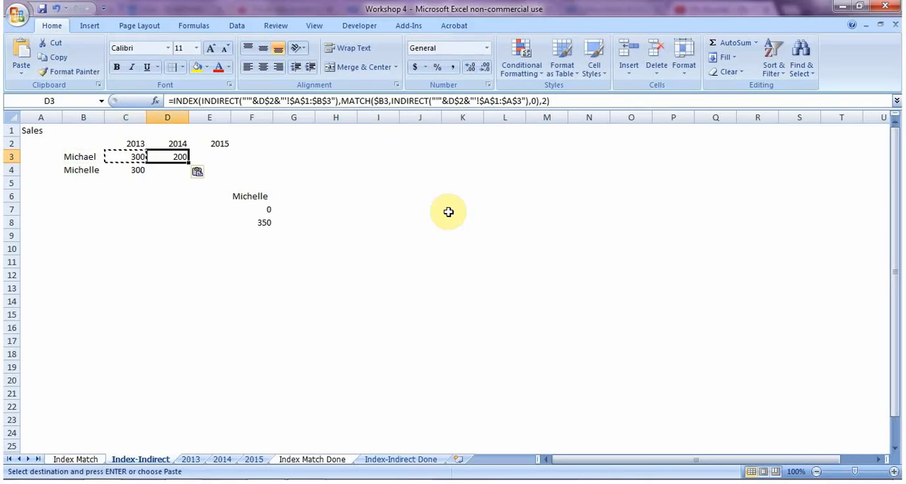
Step: Replace the column number 2 in C3's formula with a second MATCH that uses C$2 as its lookup value
key("Left")
key("F2")
key("Left")
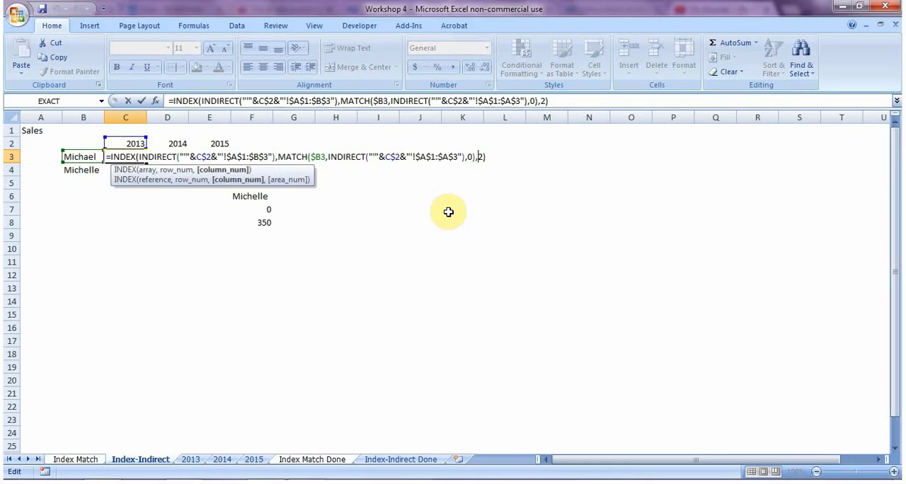
key("BackSpace")
type("match")
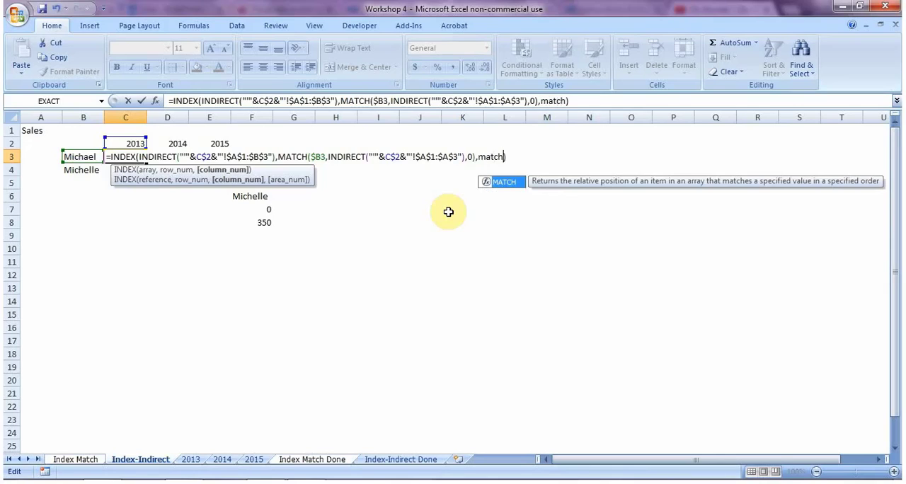
type("(")
left_click(125, 142)
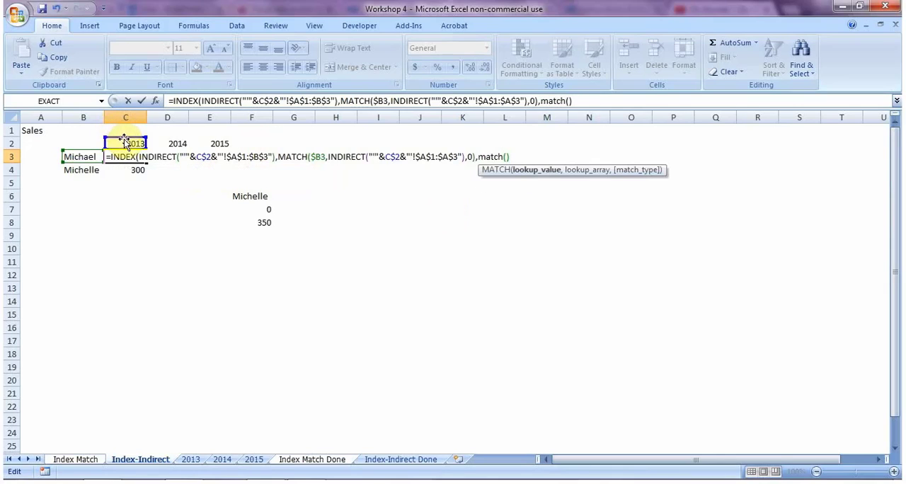
key("F4")
key("F4")
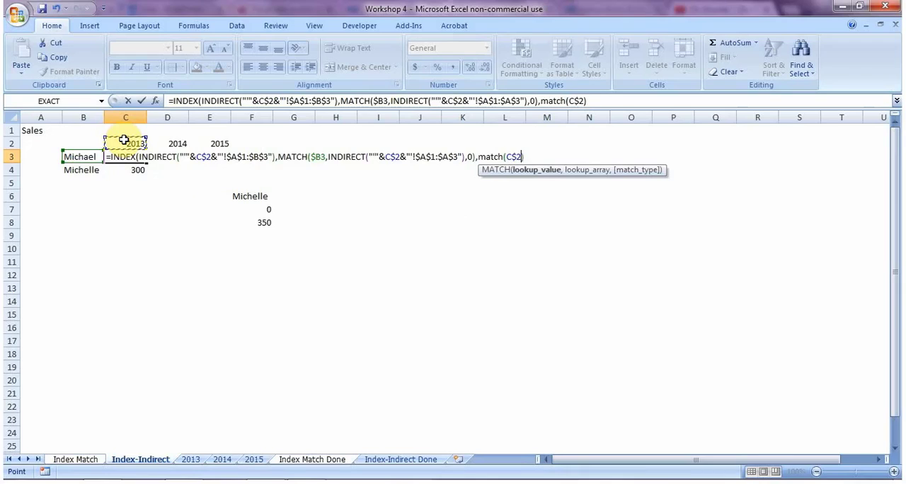
type(",")
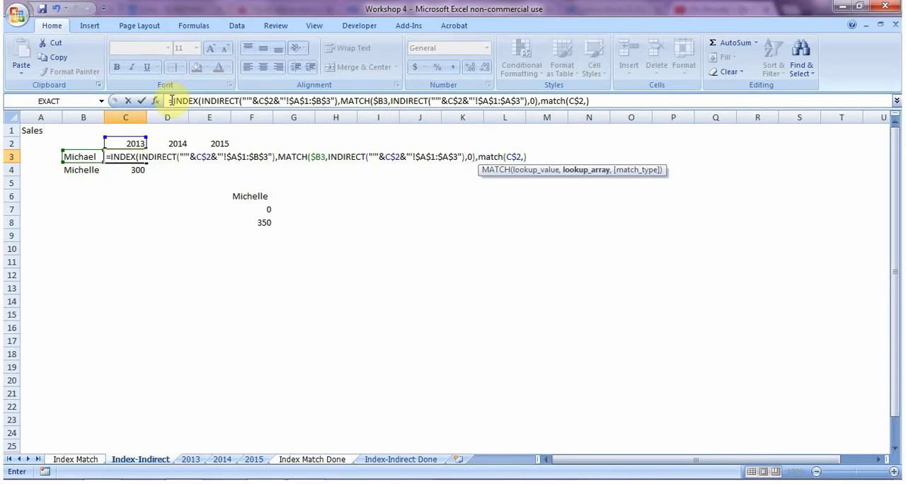
Step: Copy INDEX's INDIRECT expression into the second MATCH as its lookup array and change its range to $A$1:$B$1
left_click_drag(201, 101, 337, 100)
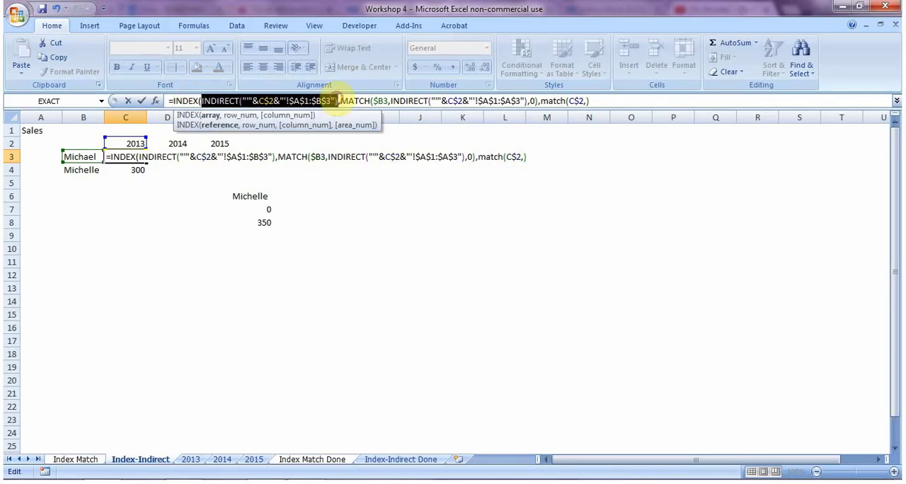
left_click(583, 101)
key("Right")
key("ctrl+v")
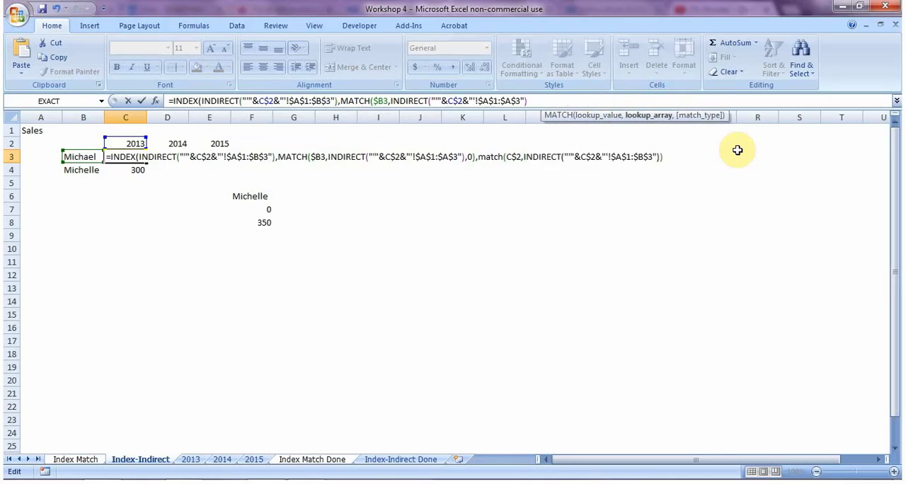
left_click(705, 101)
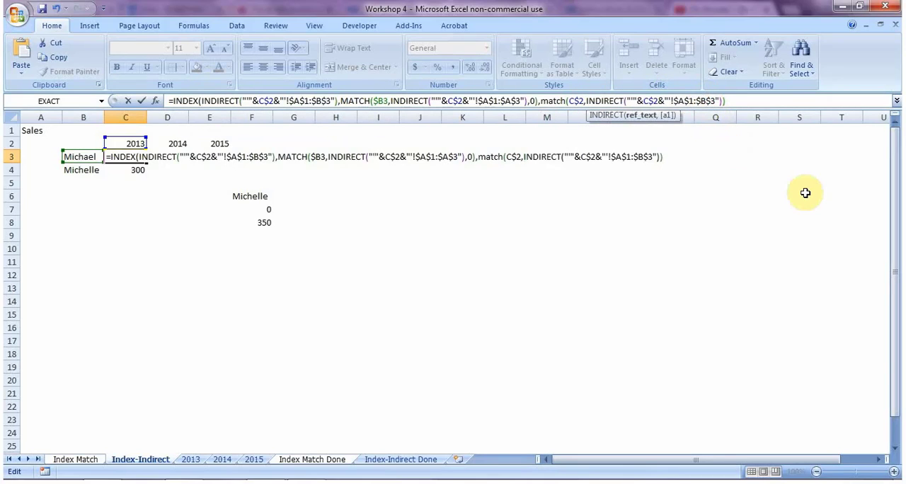
key("Delete")
key("Delete")
type("$1\"),0)")
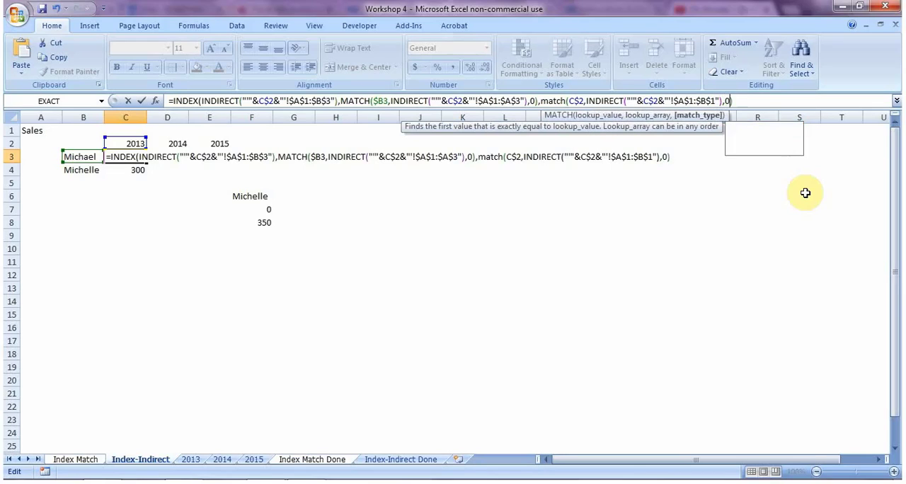
Step: Give the second MATCH match type 0, close its parentheses and enter the completed formula in C3
key("Delete")
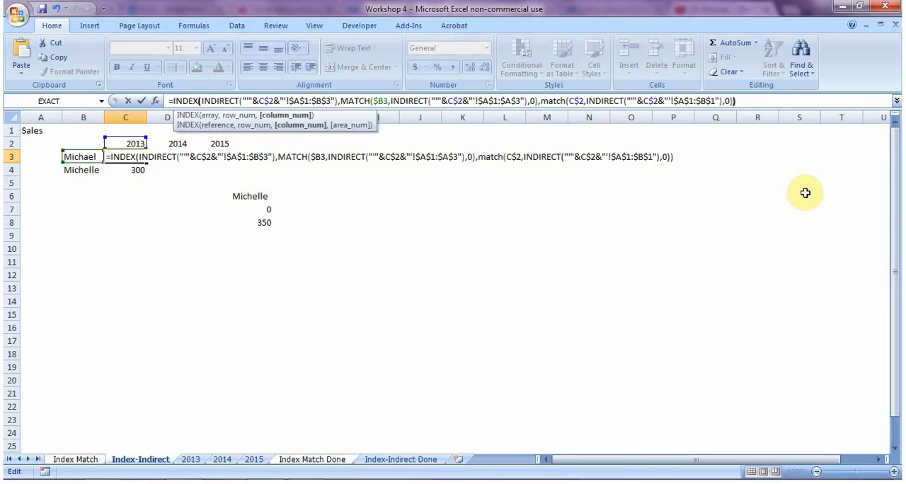
key("Return")
Step: Copy the completed formula from C3 to D3 and E3
key("Up")
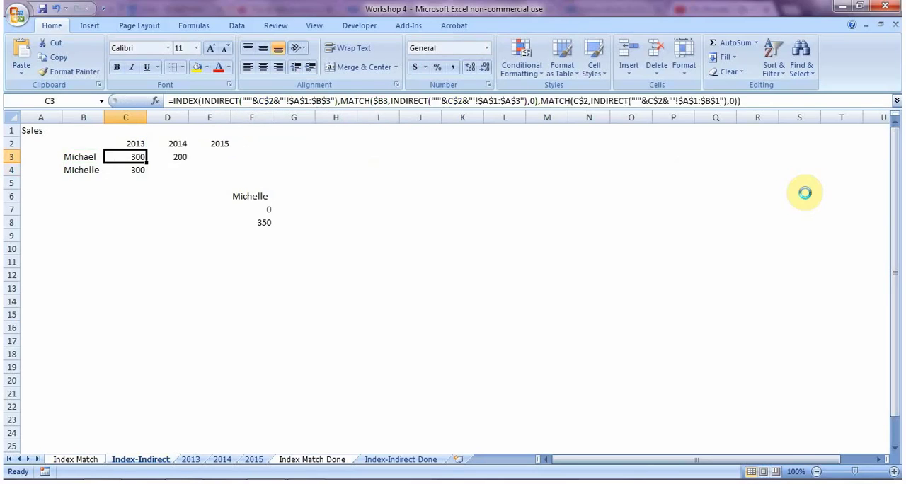
key("ctrl+c")
key("Right")
key("ctrl+v")
key("Right")
key("ctrl+v")
Step: Paste the formula from C3 into C4, D4 and E4 to fill the second salesperson's row
key("Down")
key("Left")
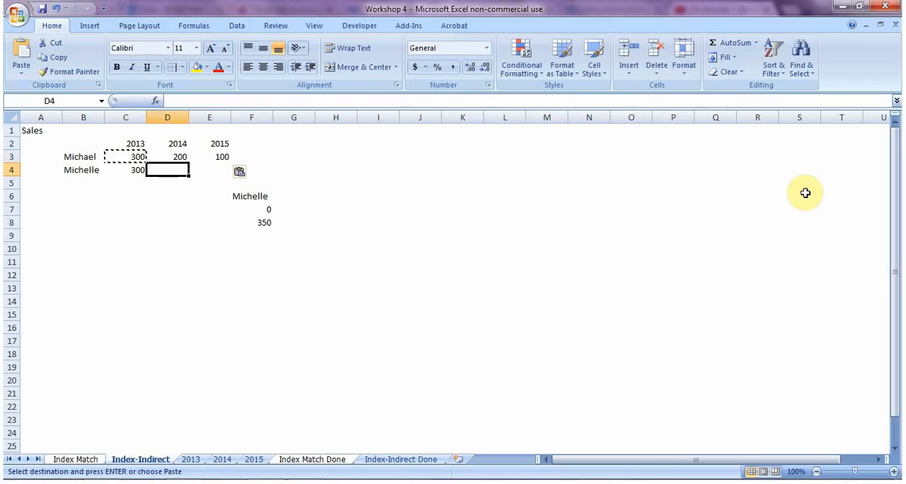
key("Left")
key("Up")
key("Down")
key("ctrl+v")
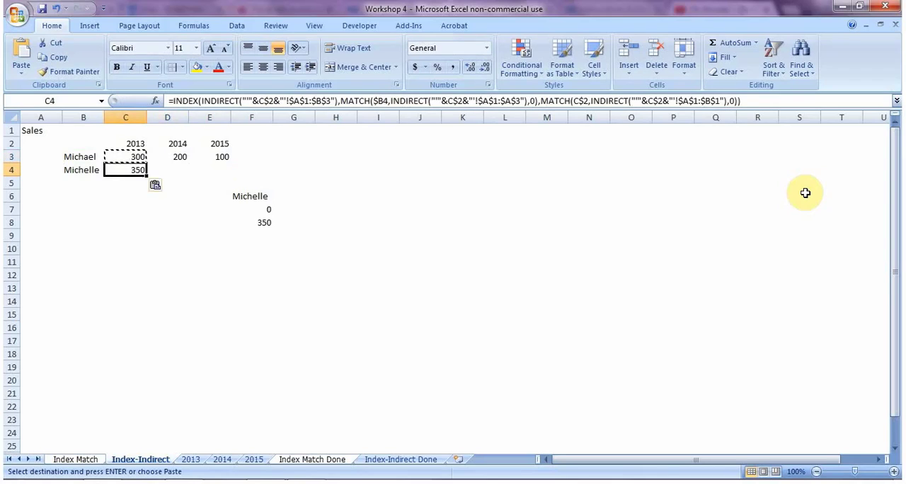
key("Right")
key("ctrl+v")
key("Right")
key("ctrl+v")
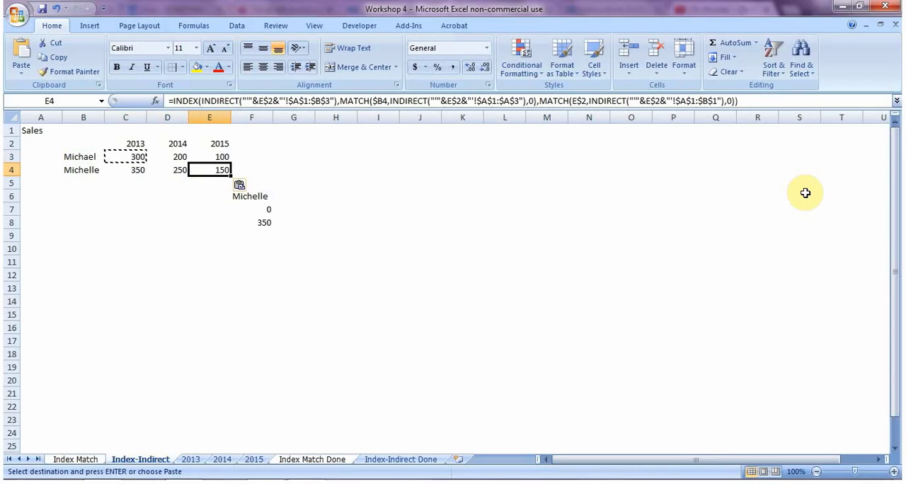
key("Escape")
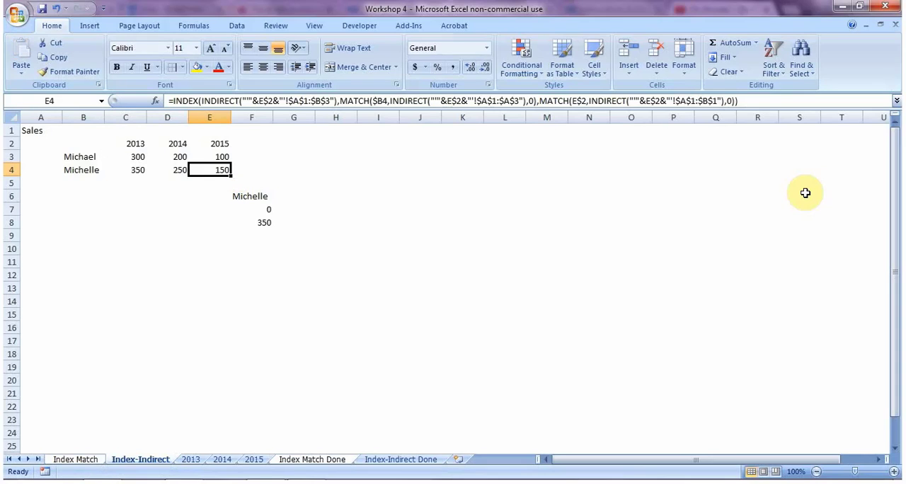
Step: Review the results and copied formulas across the sales table in C3:E4
key("Left")
key("Left")
key("Up")
key("ctrl+Home")
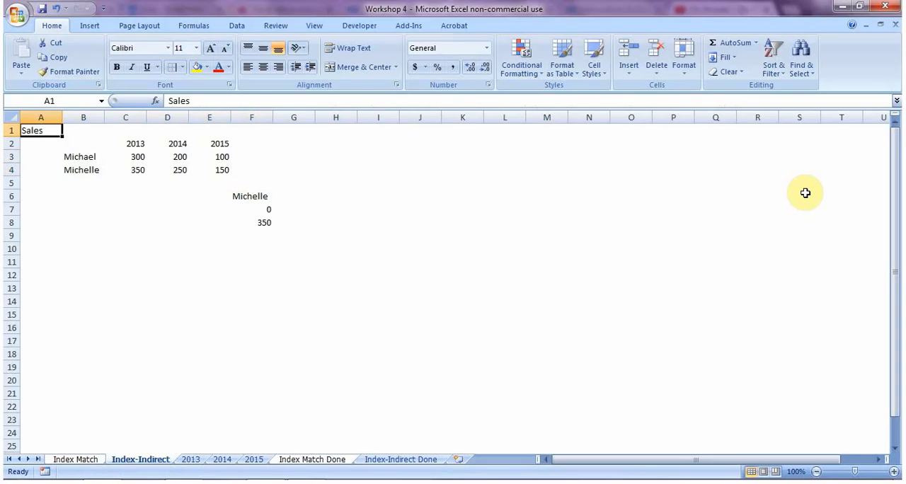
key("Right")
key("Right")
key("Down")
key("Down")
key("Right")
key("Down")
key("Right")
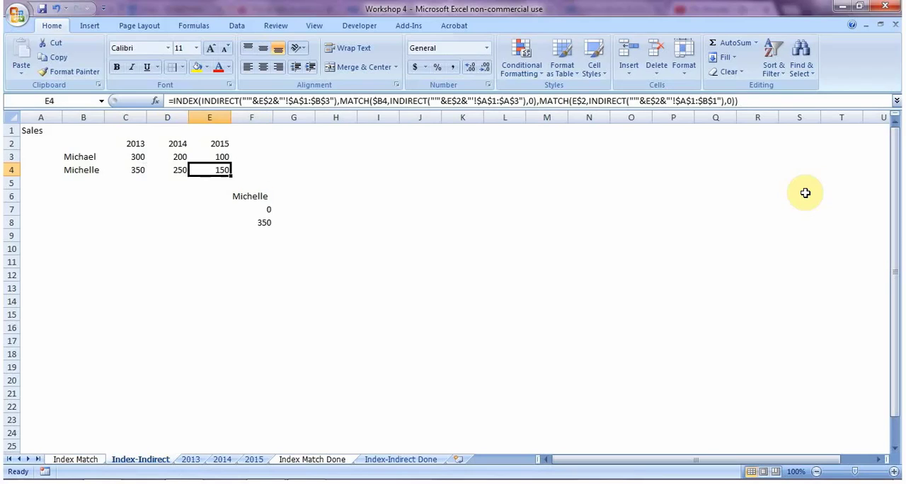
key("Left")
key("Right")
Step: Compare the table's results with the sales on the 2013, 2014 and 2015 sheets, and return to Index-Indirect
key("ctrl+Page_Down")
key("ctrl+Page_Down")
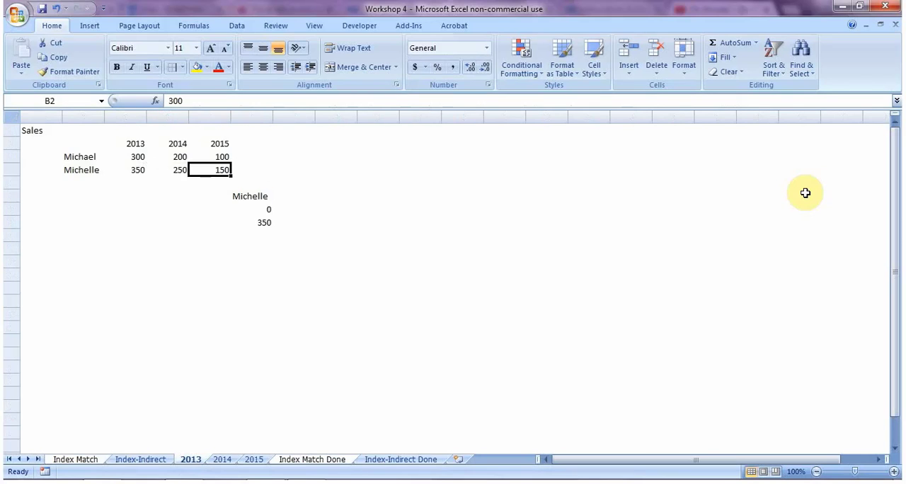
key("ctrl+Page_Down")
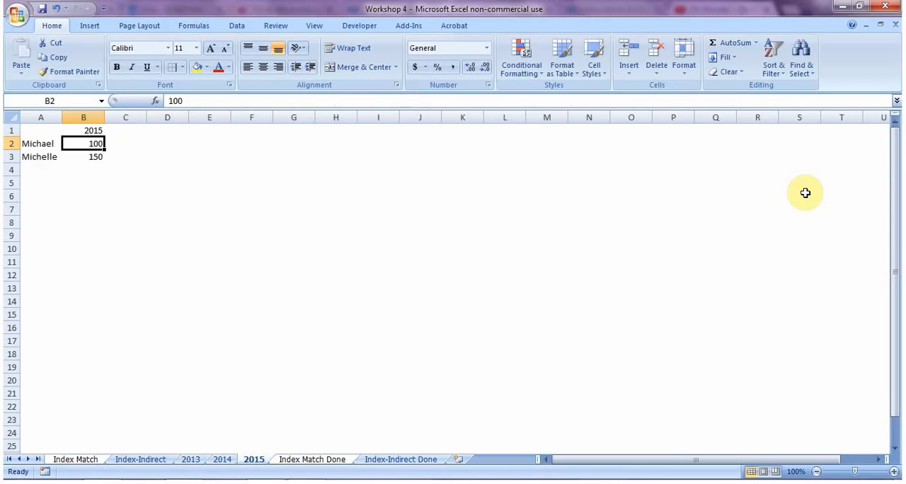
key("ctrl+Page_Up")
key("ctrl+Page_Up")
key("ctrl+Page_Up")
Step: Examine how the year and name references adjust in the Index-Indirect formulas from D4 through E3
key("Left")
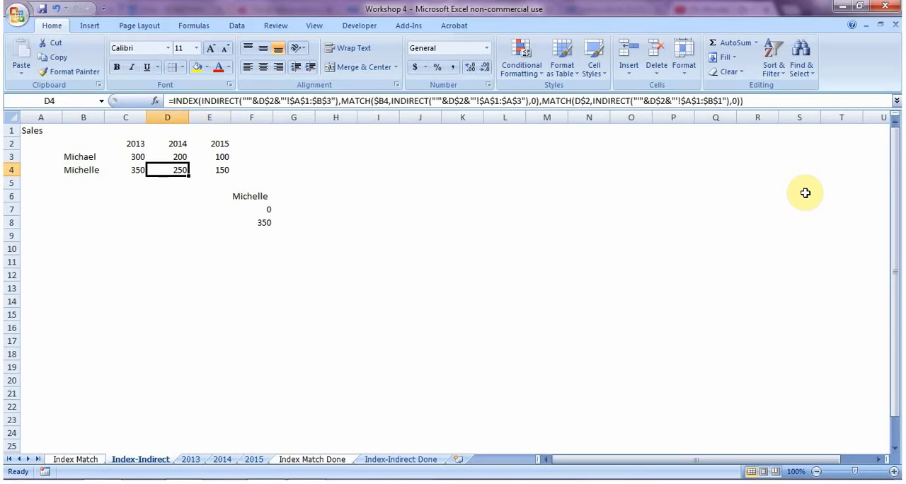
key("Left")
key("Up")
key("Up")
key("Left")
key("Left")
key("Up")
key("Right")
key("Down")
key("Down")
key("Right")
key("Right")
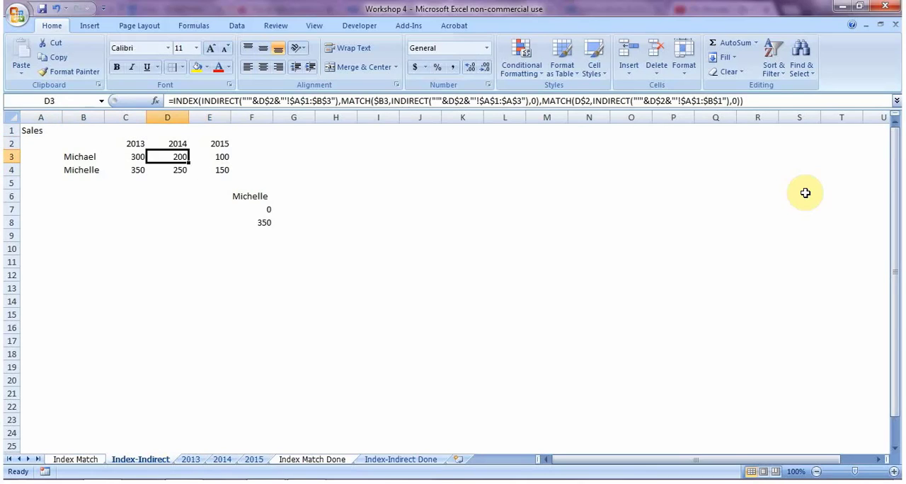
key("Right")
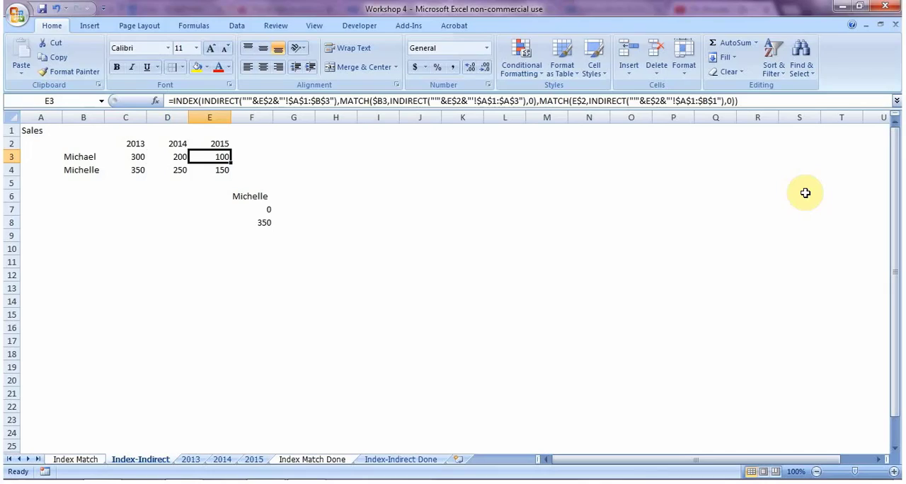